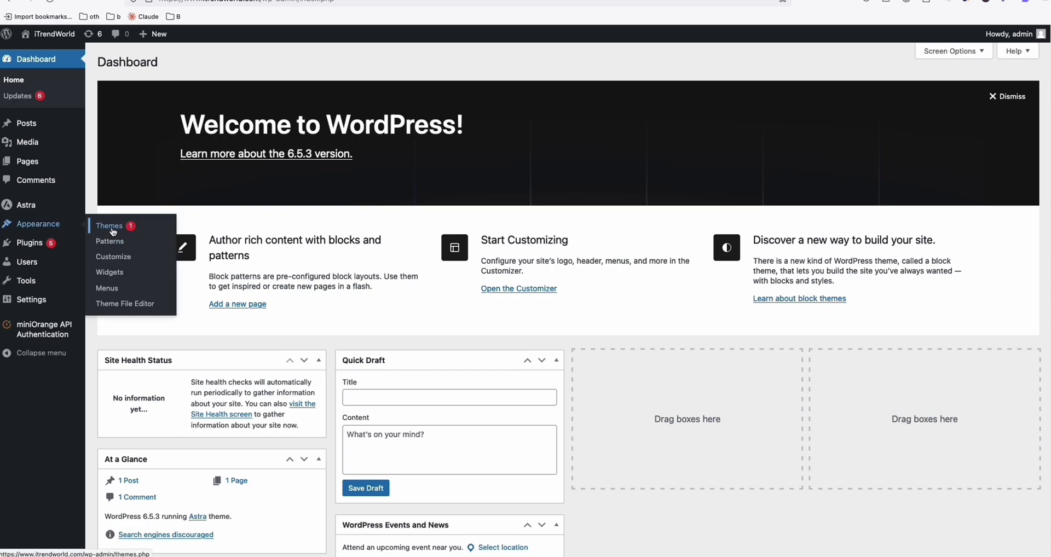
Step: Find the Starter Templates plugin by searching 'start', then install and activate it
left_click(112, 229)
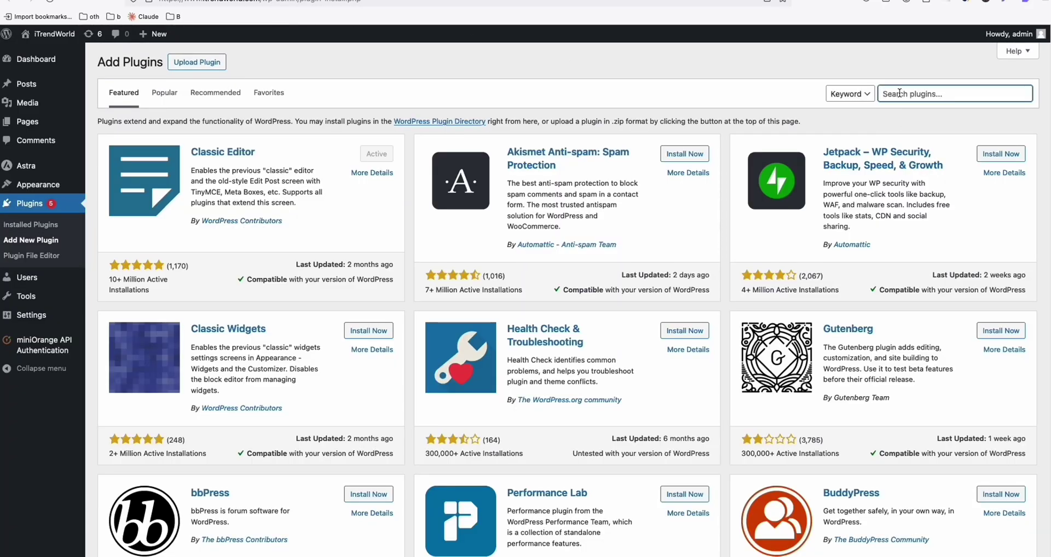
type("start")
key("Down")
key("Return")
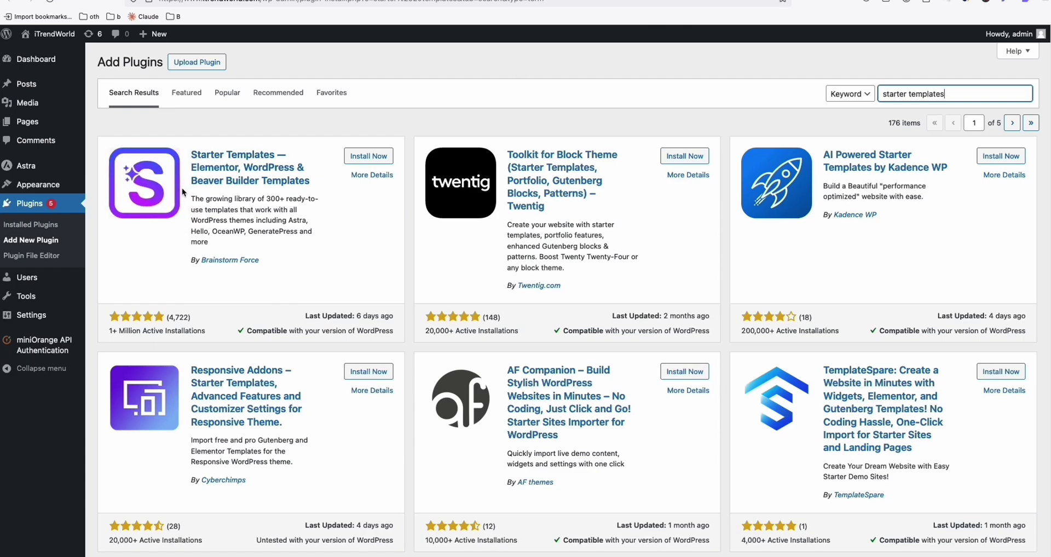
left_click(357, 157)
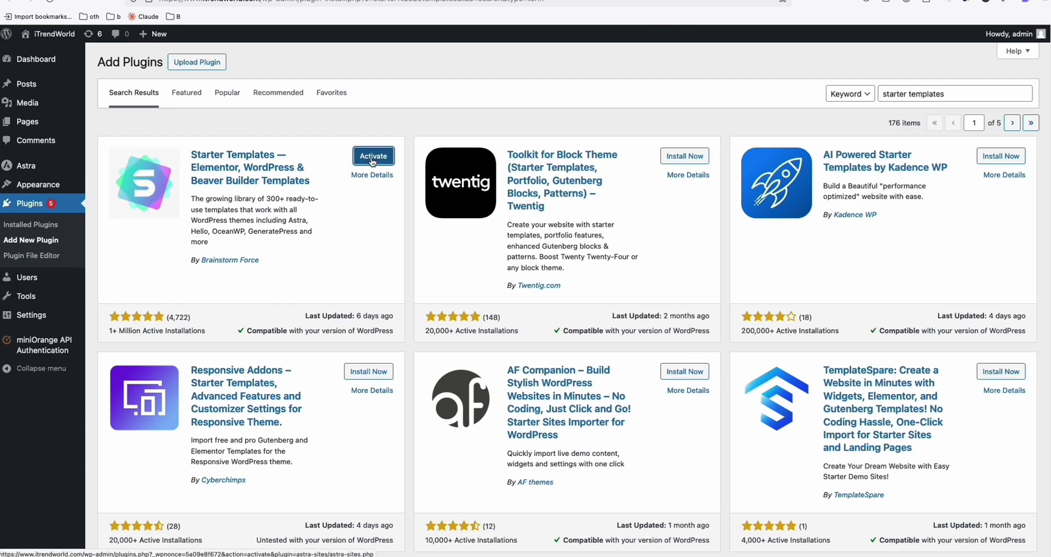
left_click(373, 160)
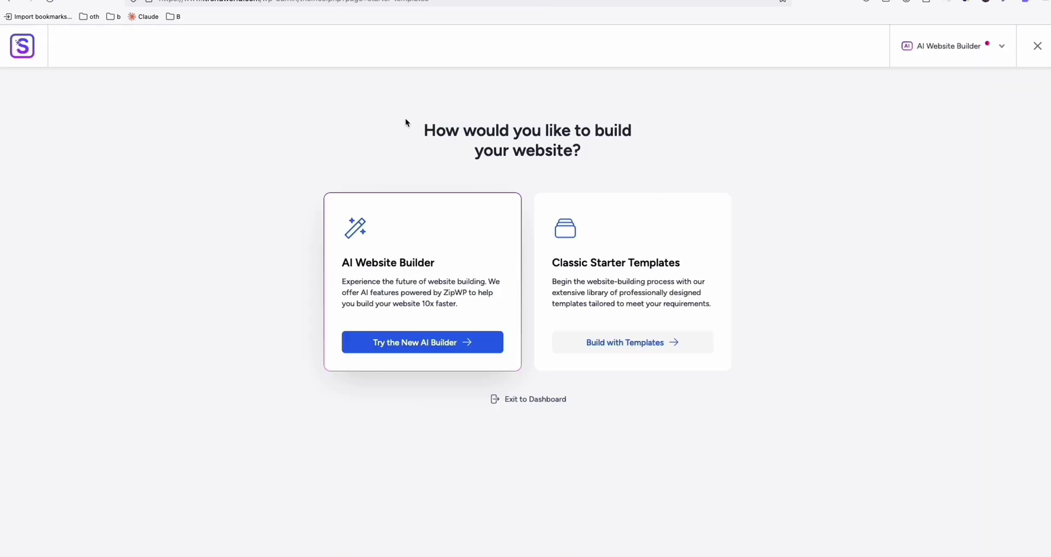
Step: Move the default 'Hello world!' post to the Trash from All Posts
left_click(204, 8)
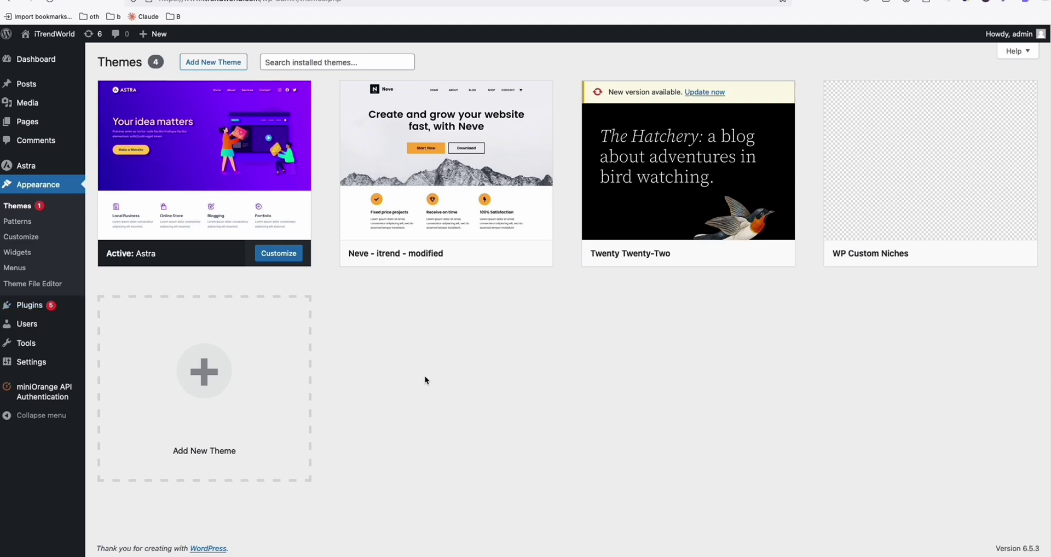
left_click(34, 85)
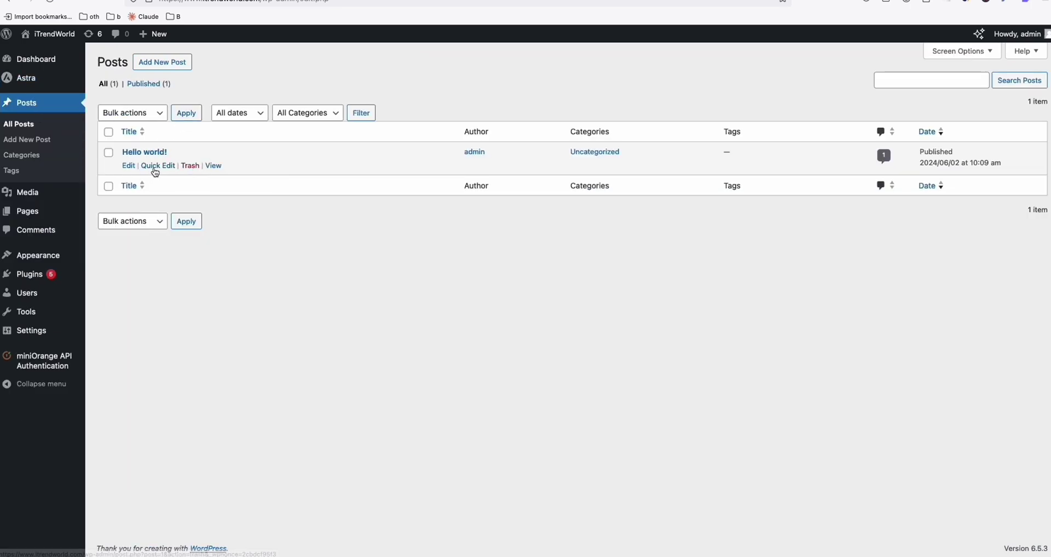
key("Return")
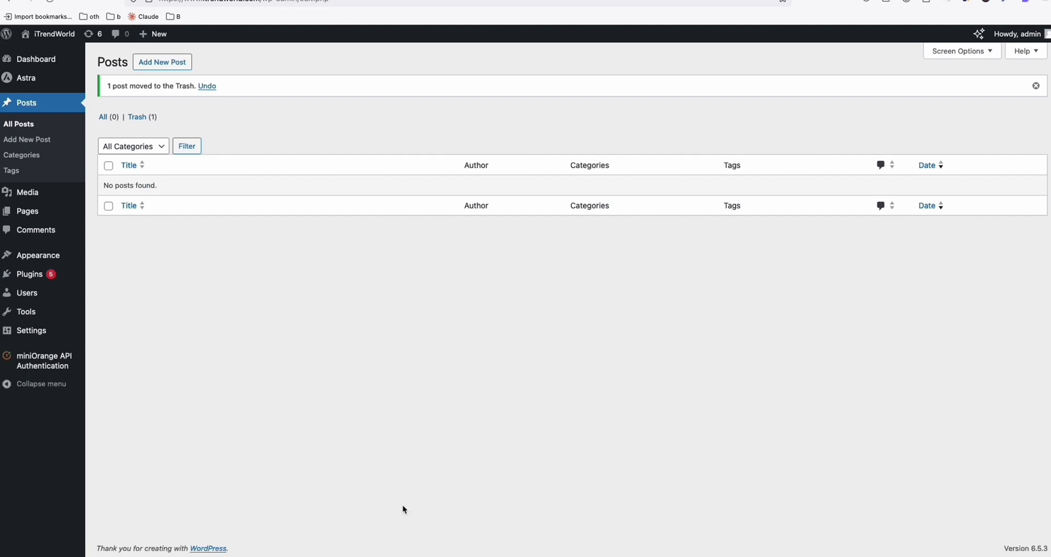
Step: Copy all fifteen podcasting questions from the Sublime Text file
key("super+Tab")
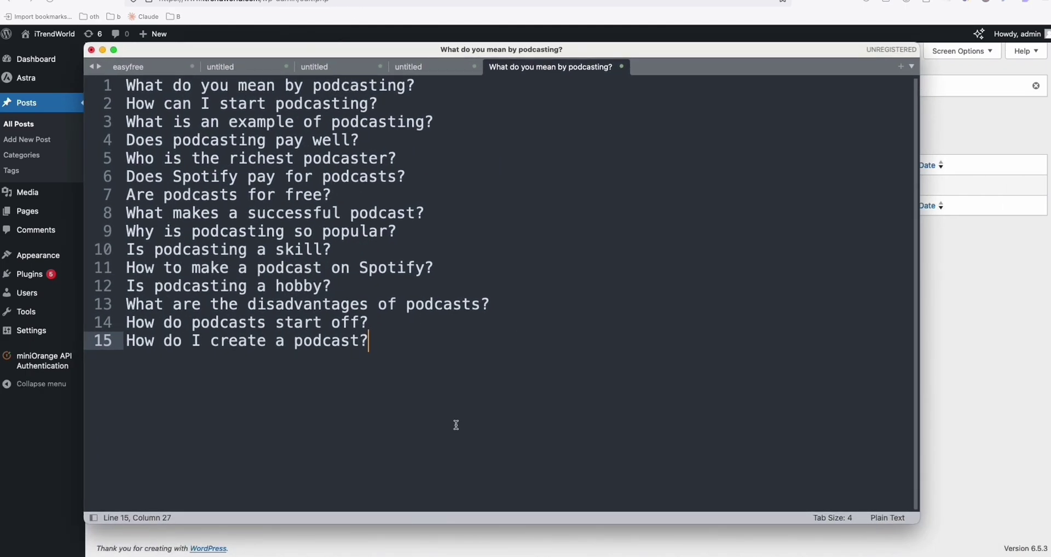
left_click_drag(368, 342, 126, 85)
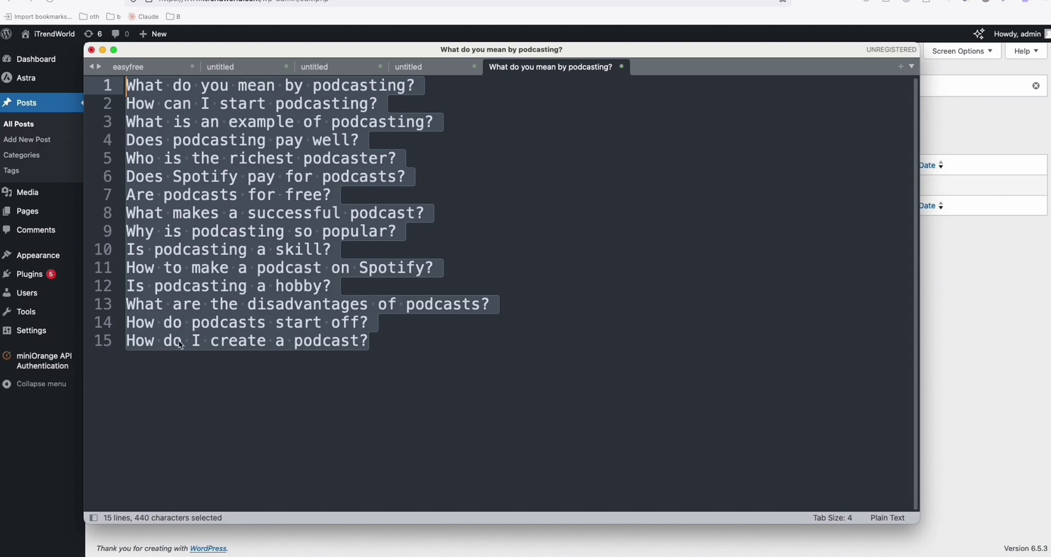
key("super+c")
Step: Minimize the editor and bring up the Article AI Generator bulk articles page
key("super+m")
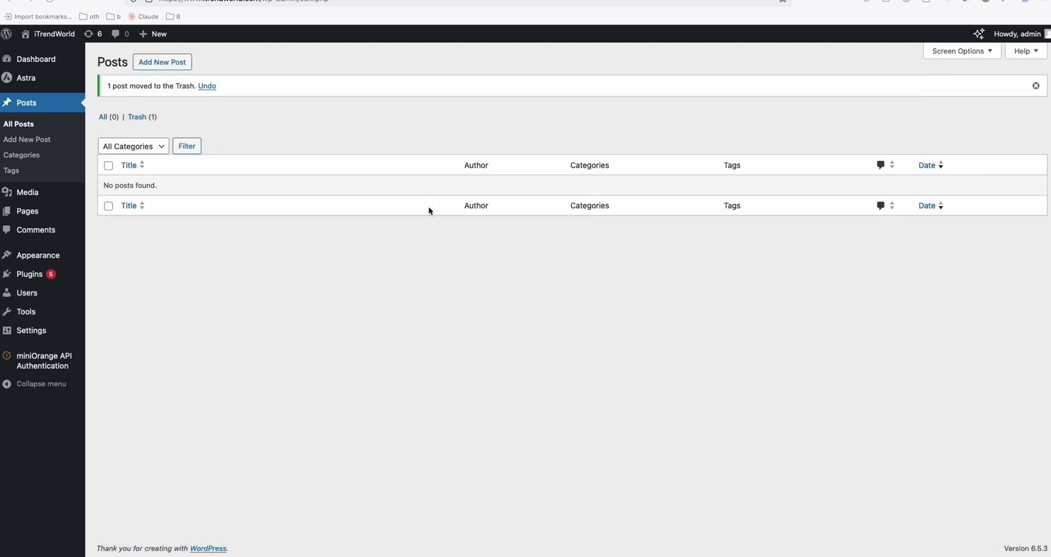
key("super+Tab")
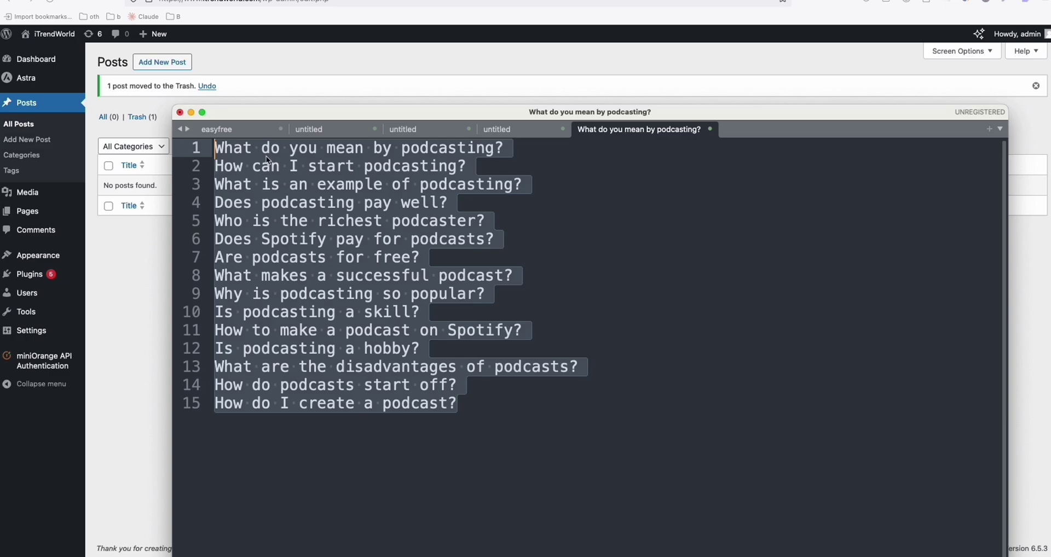
double_click(314, 112)
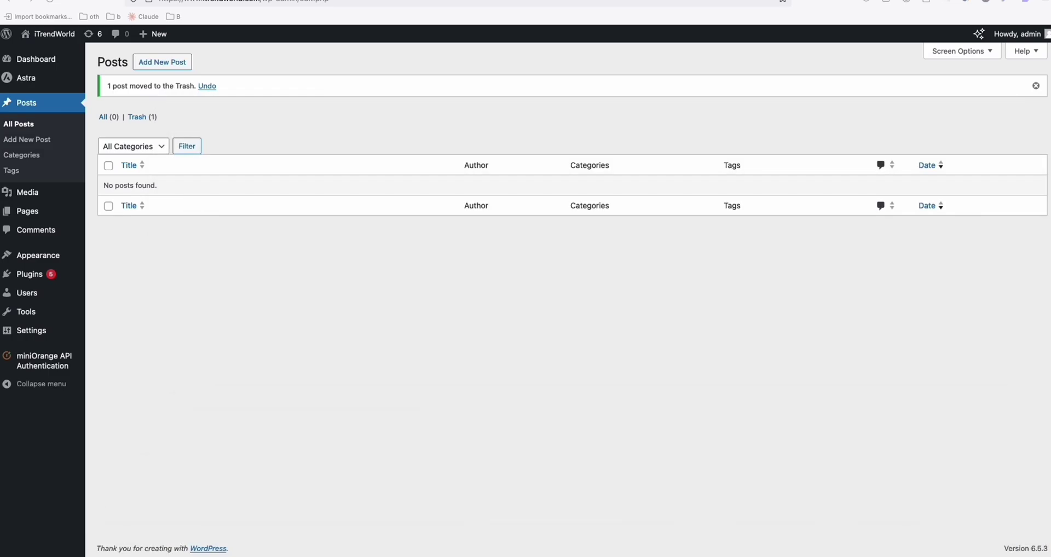
left_click(397, 2)
Step: Paste the fifteen podcast questions into the keywords field
scroll(386, 156, "down", 1)
scroll(386, 157, "down", 2)
left_click(324, 468)
key("ctrl+v")
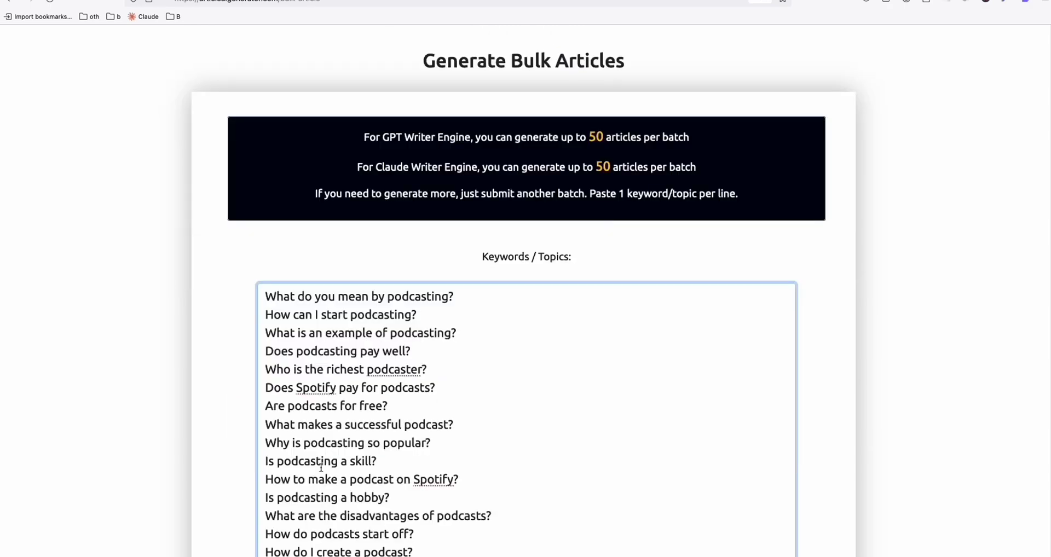
scroll(326, 454, "down", 2)
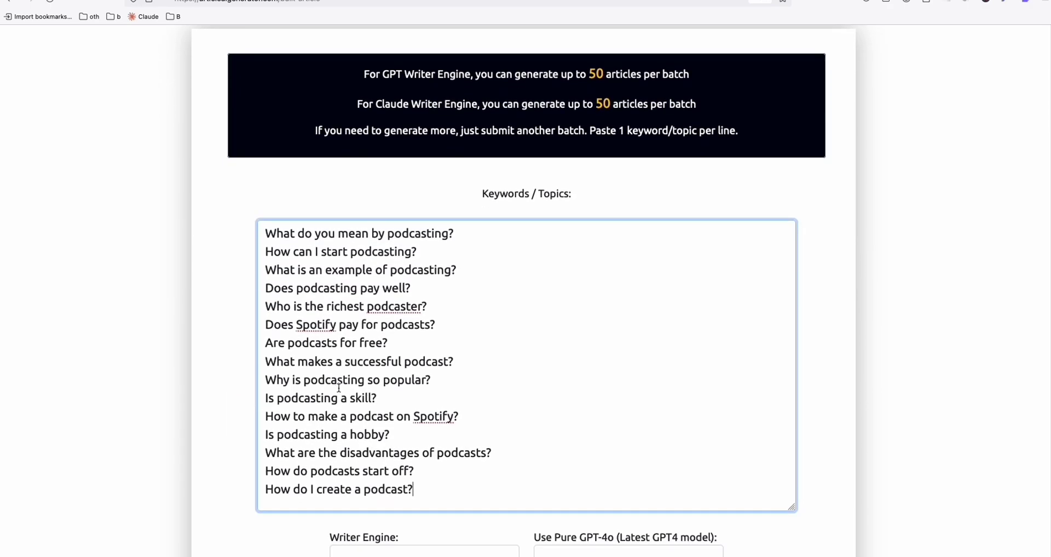
scroll(198, 336, "down", 6)
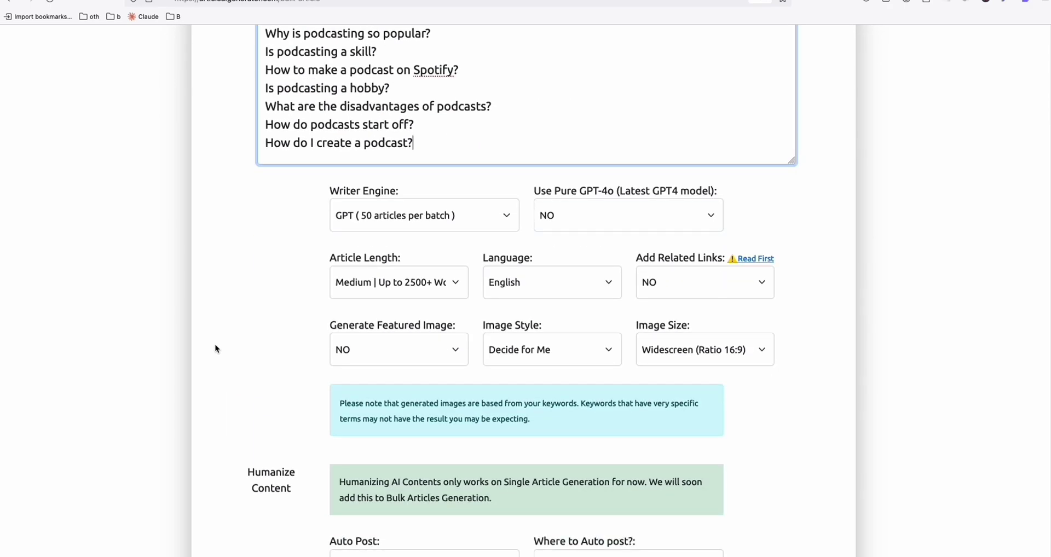
left_click_drag(420, 144, 237, 145)
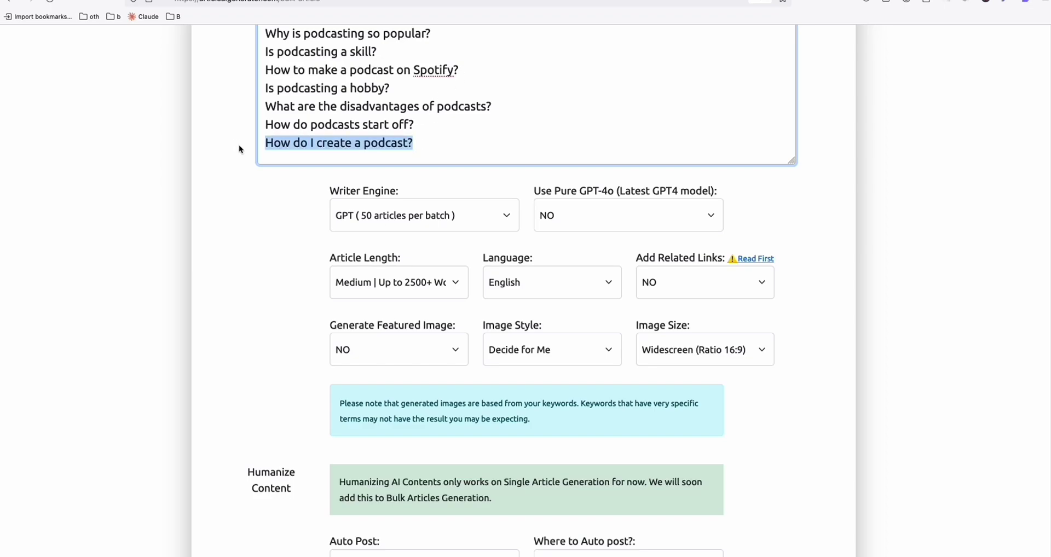
left_click(254, 219)
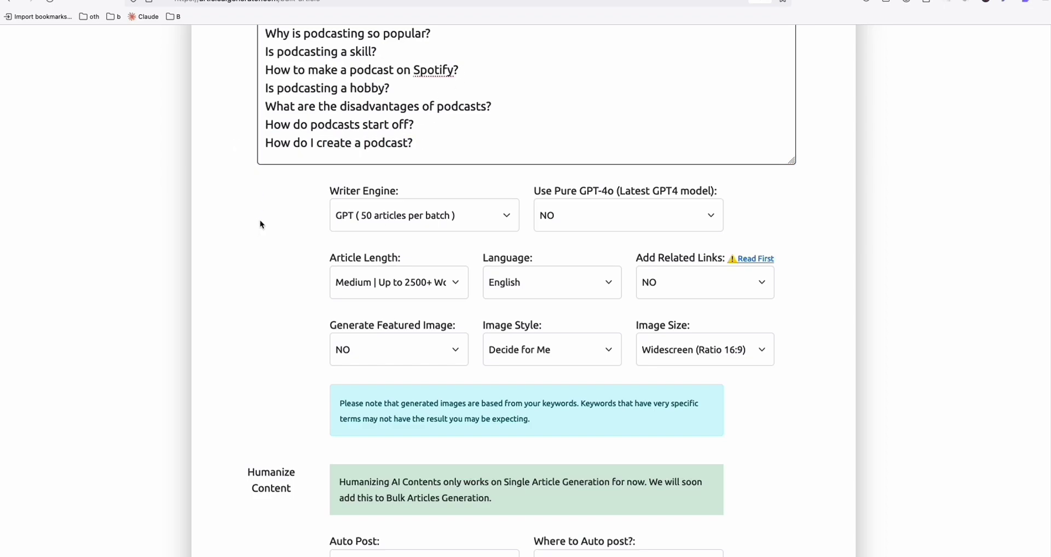
Step: Set Auto Post to YES and Post Status to PUBLISHED
scroll(262, 226, "down", 2)
scroll(328, 247, "down", 2)
scroll(402, 269, "down", 2)
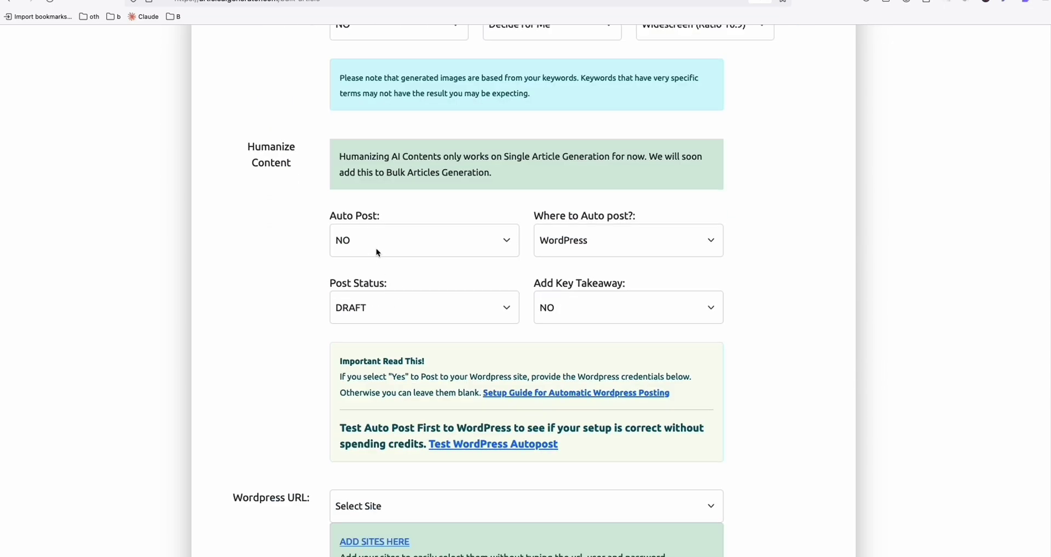
left_click(383, 248)
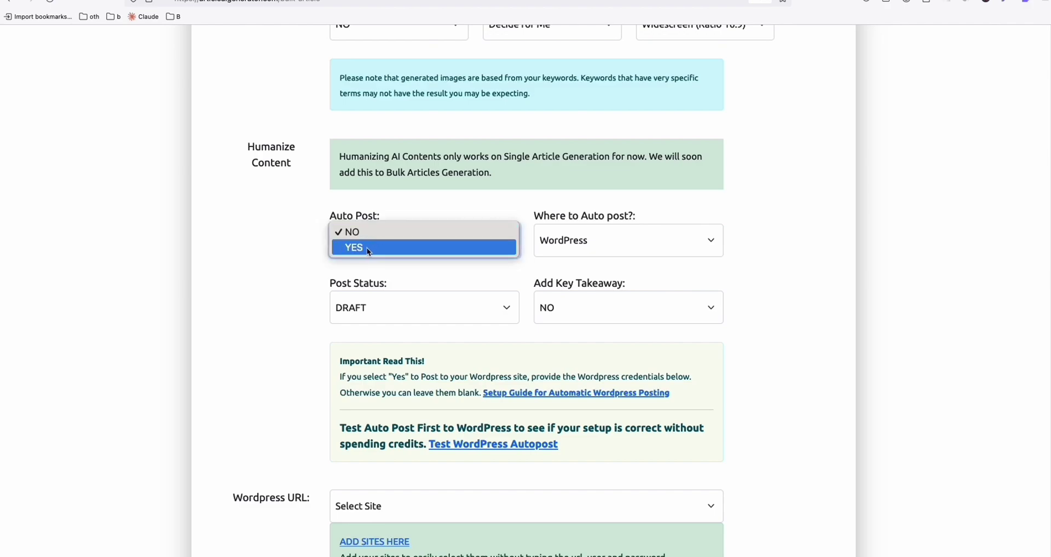
left_click(364, 247)
scroll(296, 279, "down", 1)
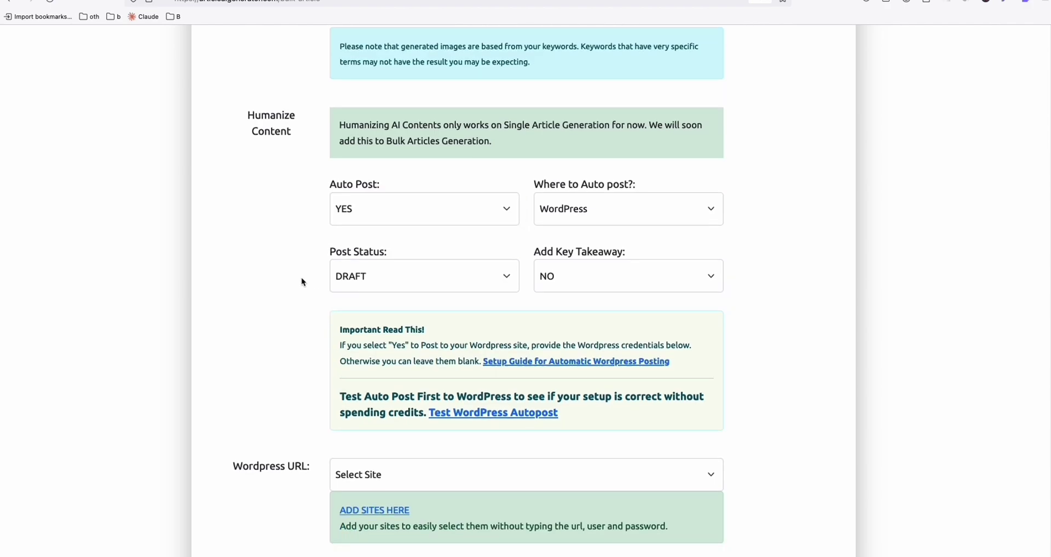
left_click(353, 270)
left_click(361, 283)
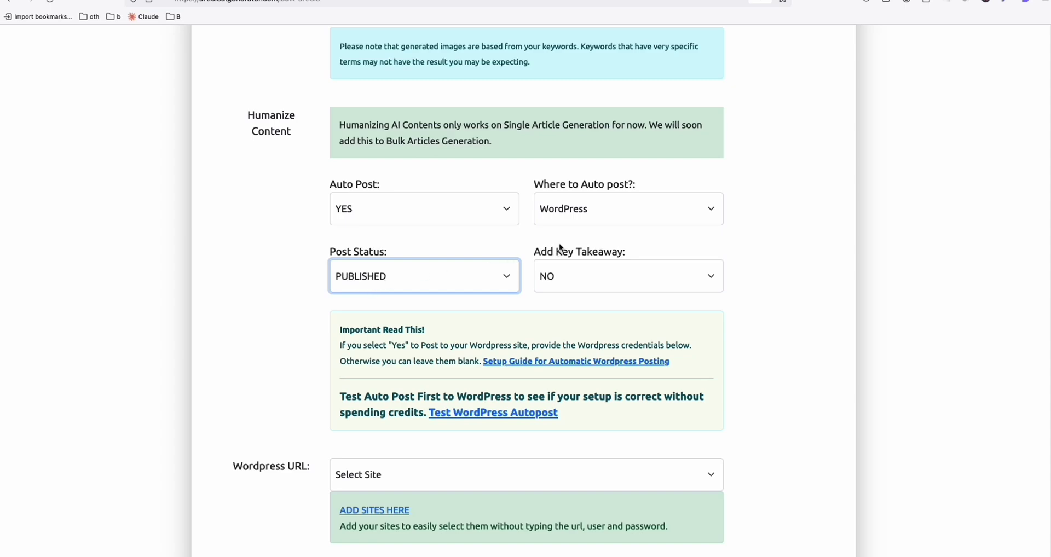
Step: Choose the itrendworld.com WordPress site from the saved sites list
scroll(559, 238, "down", 5)
left_click(376, 241)
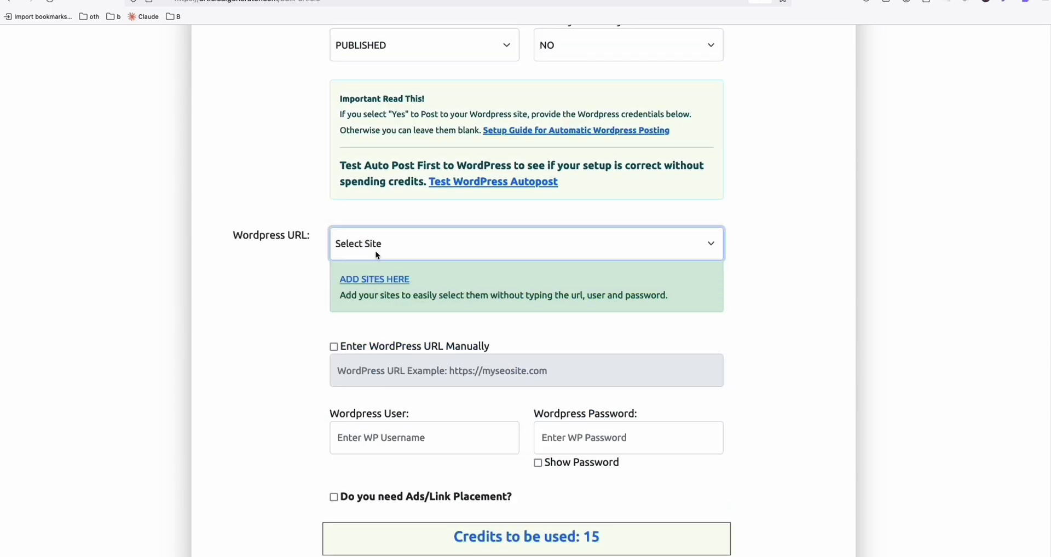
scroll(229, 226, "up", 9)
scroll(230, 227, "up", 4)
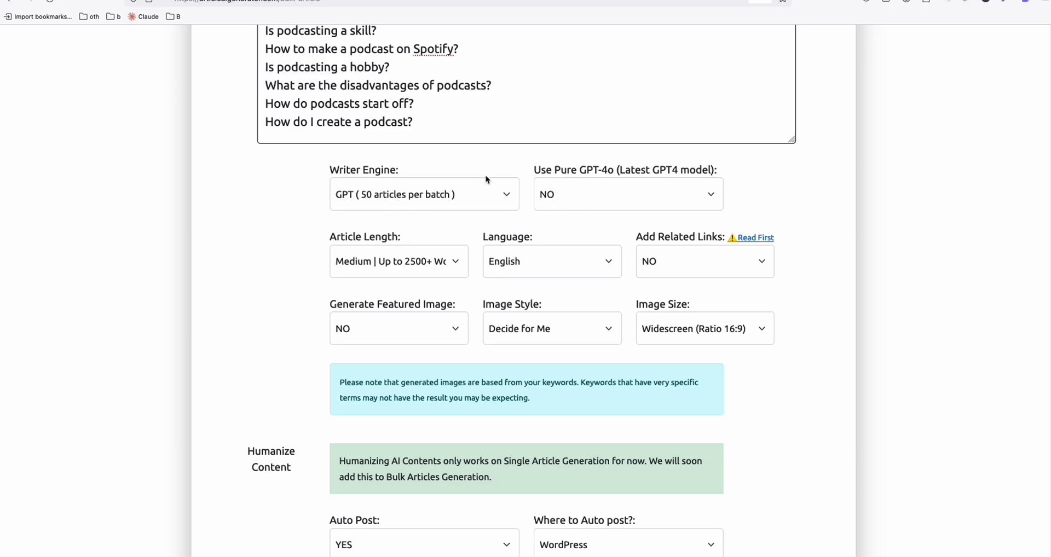
scroll(421, 208, "down", 2)
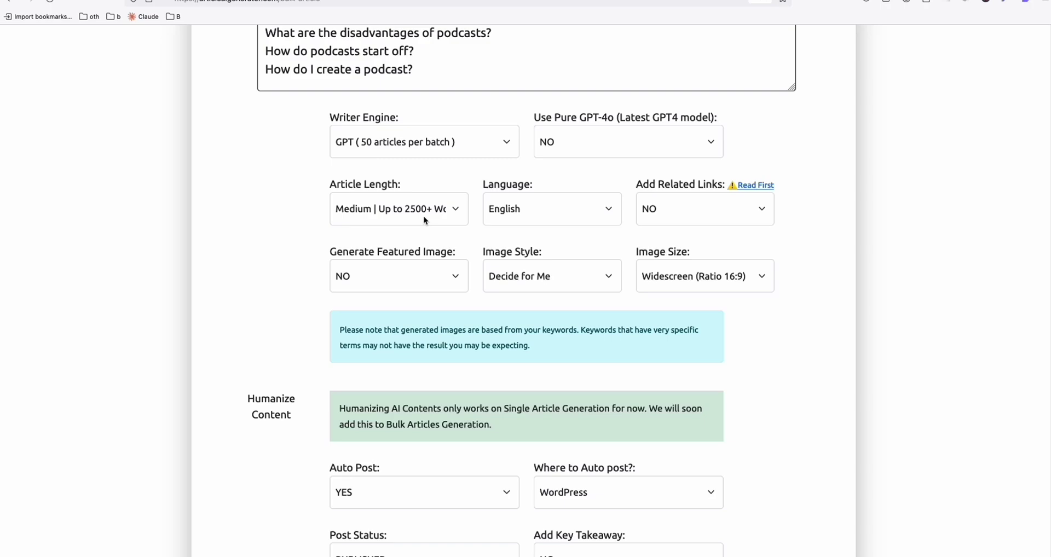
Step: Turn Featured Image on with the image style left at Decide for Me
left_click(438, 276)
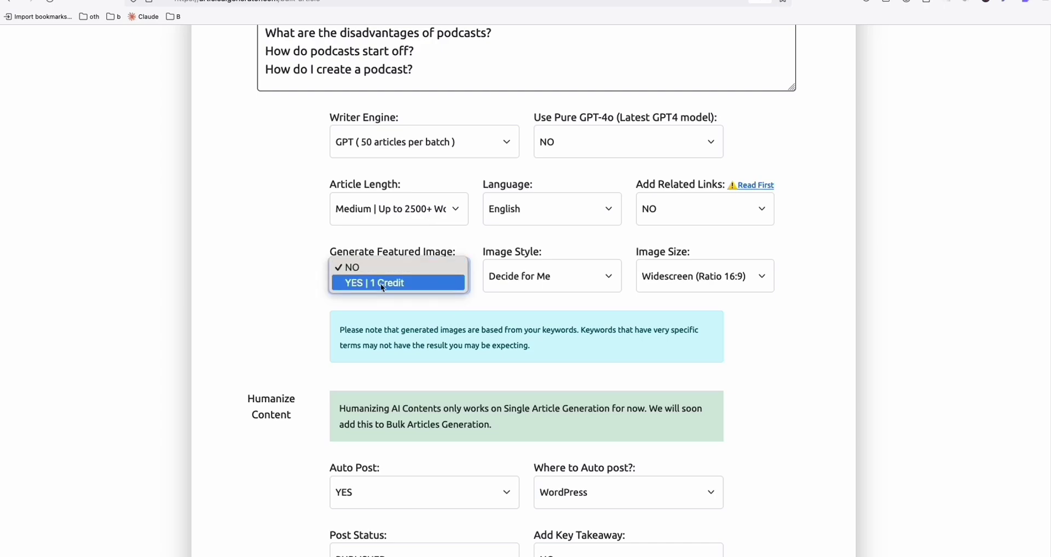
left_click(381, 284)
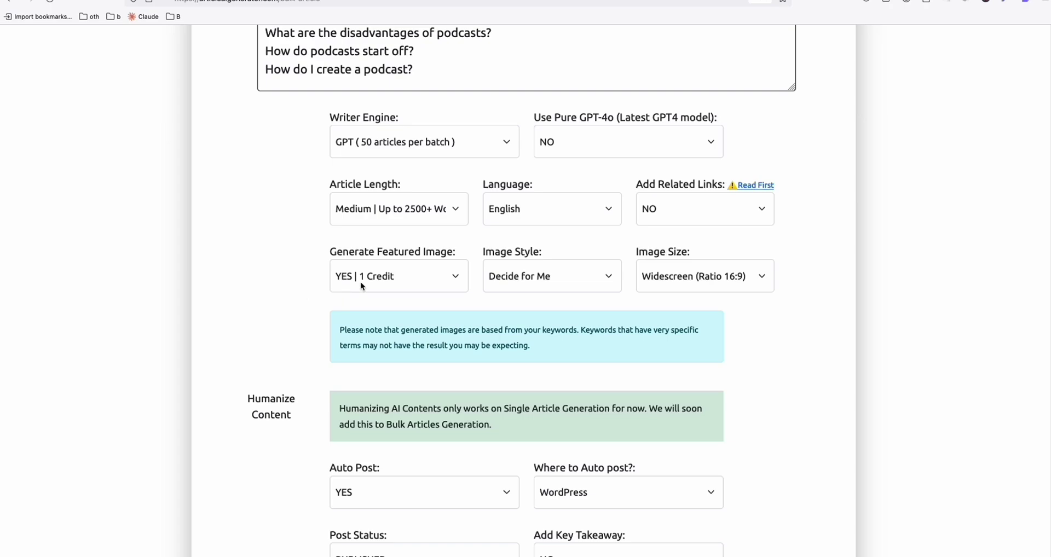
scroll(266, 276, "down", 2)
left_click(564, 212)
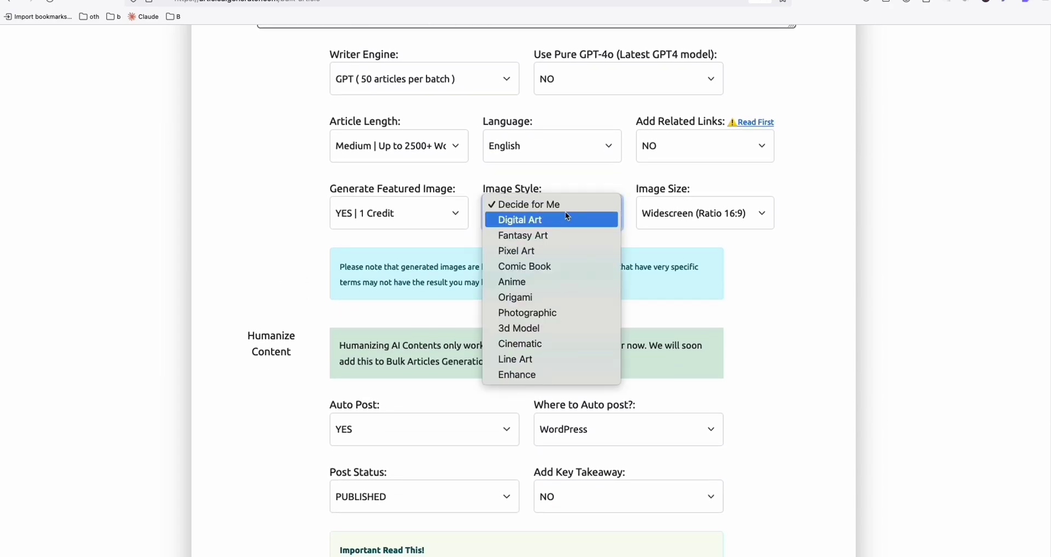
left_click(554, 205)
scroll(187, 213, "down", 4)
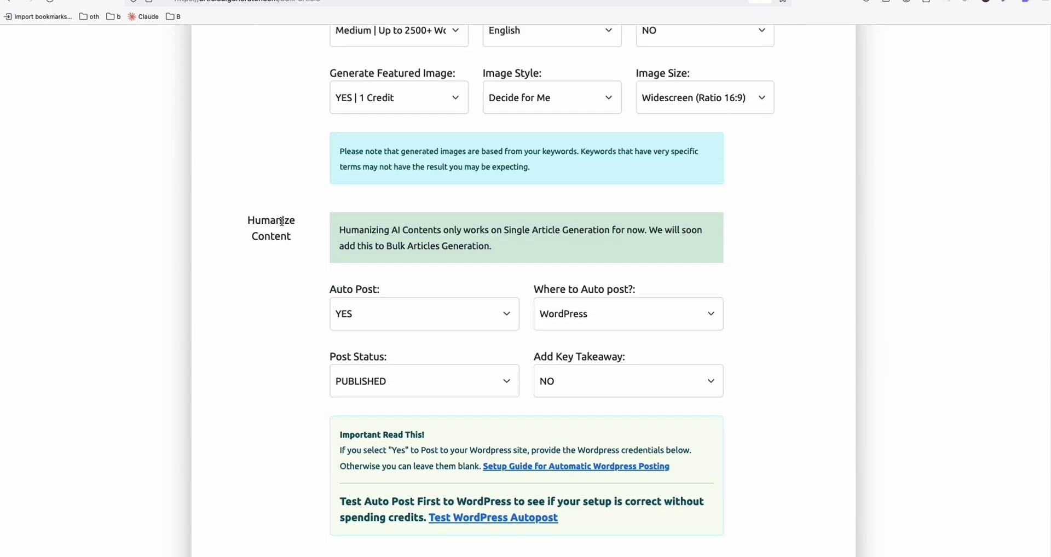
scroll(290, 250, "down", 5)
scroll(291, 250, "down", 2)
scroll(339, 321, "down", 5)
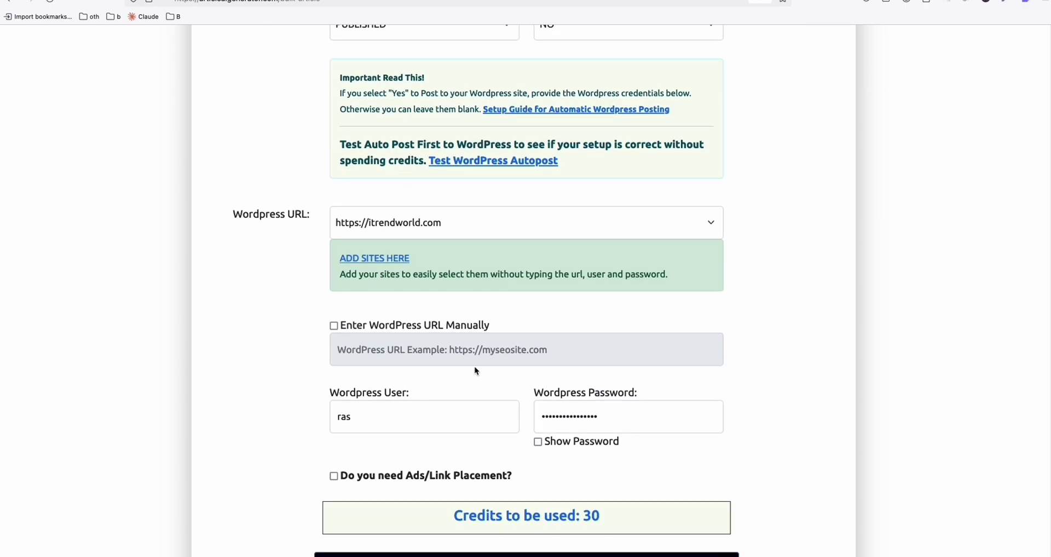
scroll(352, 340, "down", 4)
Step: Generate the bulk articles and view the generated articles list
left_click(519, 458)
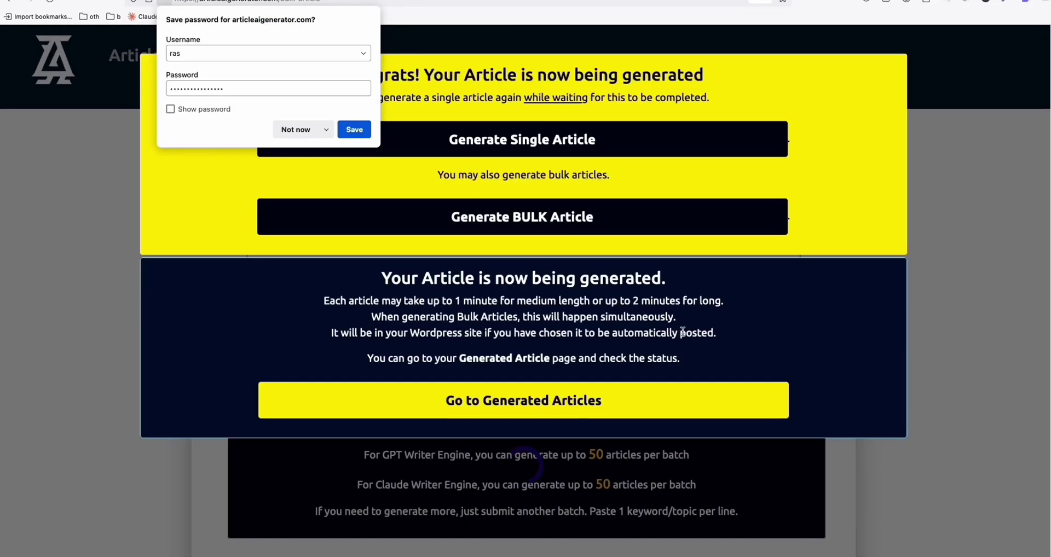
left_click(528, 408)
scroll(492, 208, "down", 4)
scroll(512, 222, "down", 9)
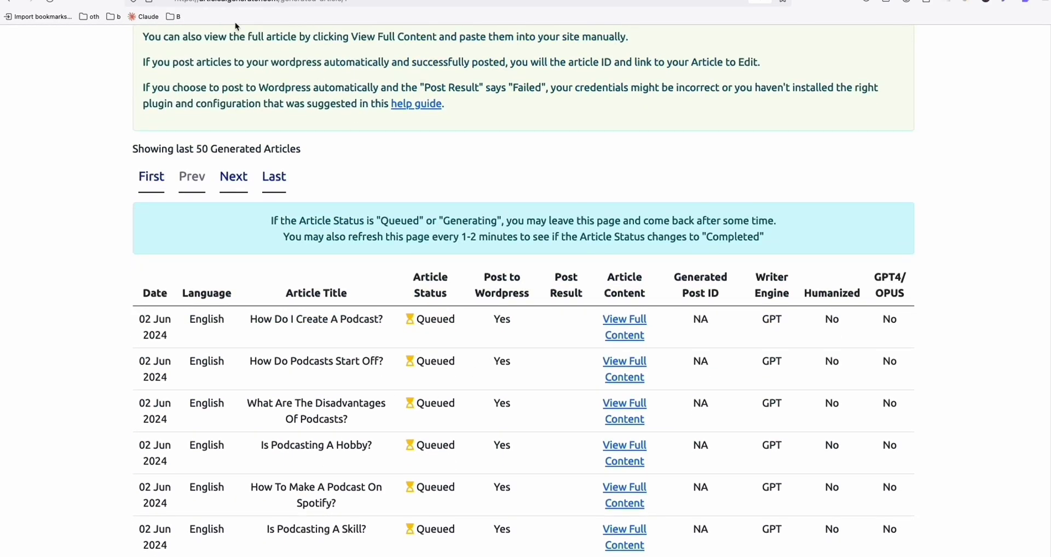
Step: Check the still-empty WordPress posts list, then review the bulk form's auto-post options
left_click(219, 2)
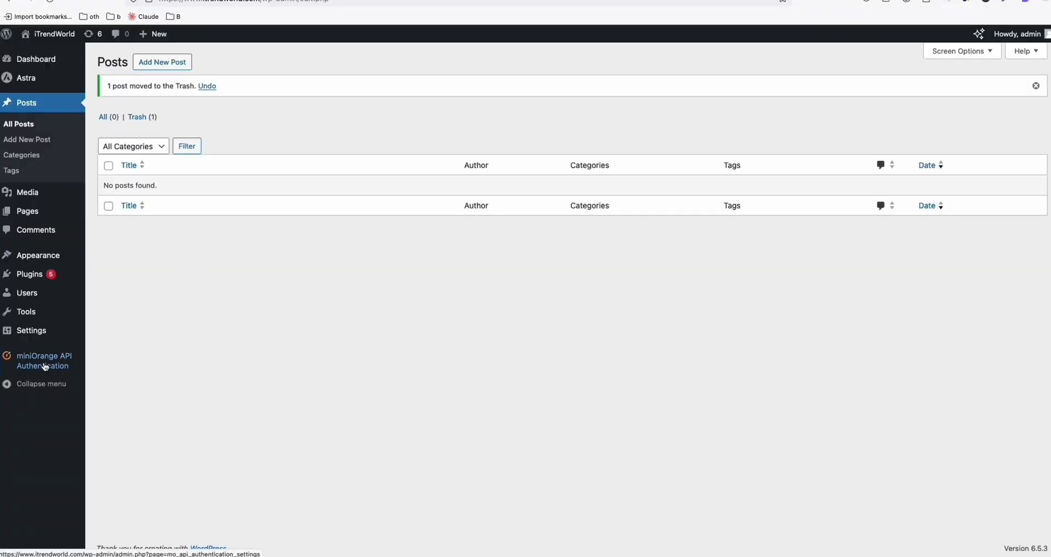
left_click(350, 1)
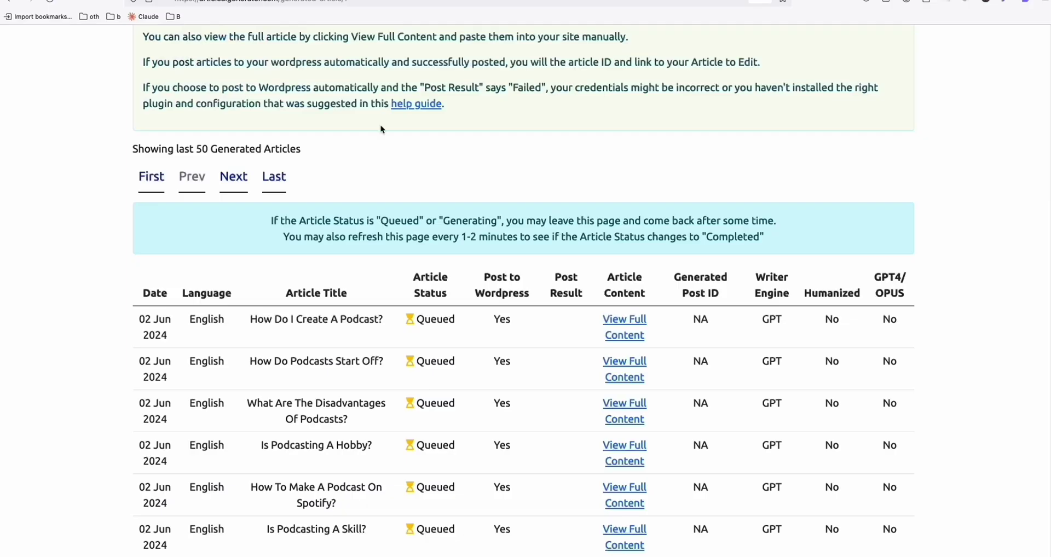
scroll(305, 175, "up", 10)
left_click(394, 102)
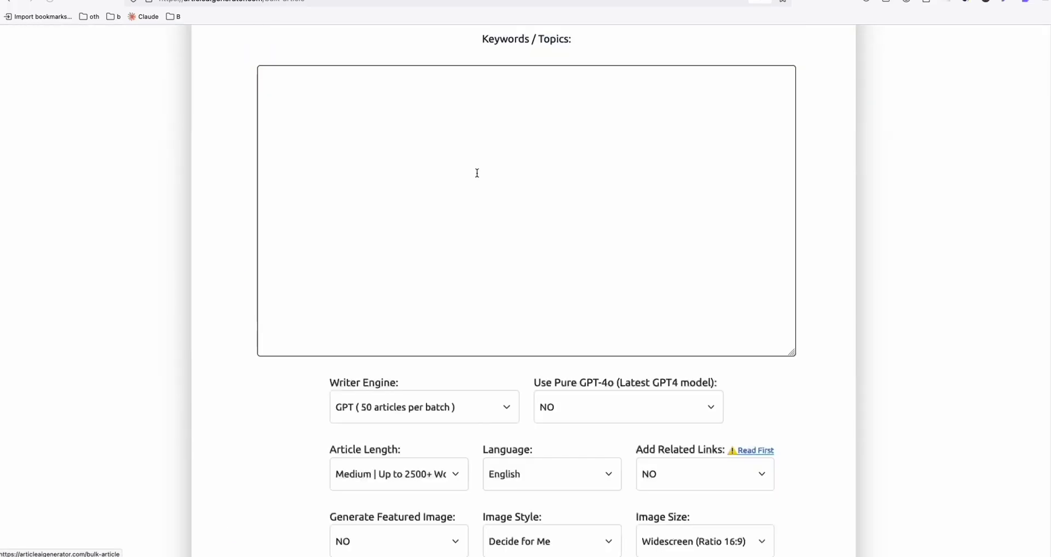
scroll(475, 175, "down", 8)
scroll(473, 183, "down", 2)
scroll(488, 211, "down", 3)
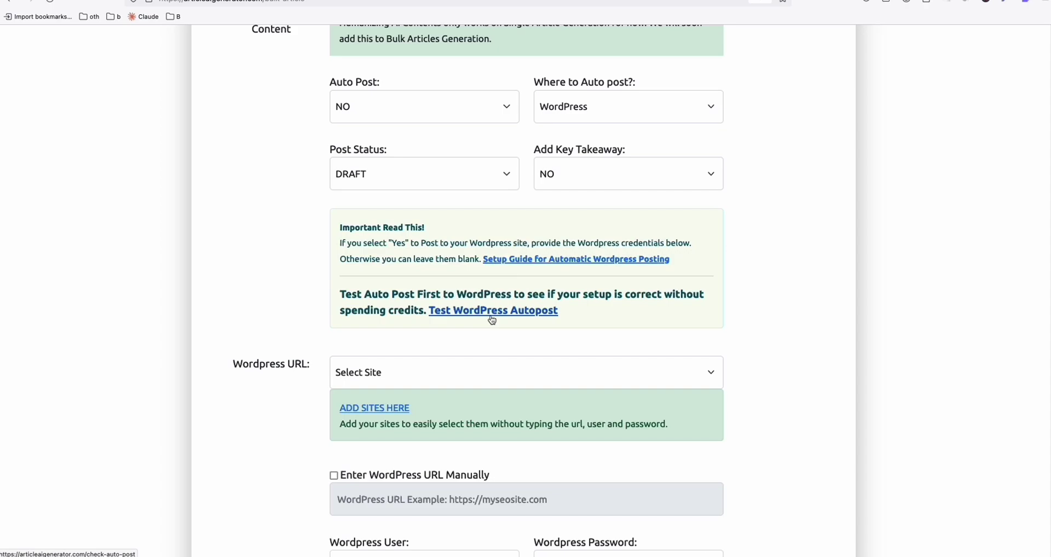
scroll(240, 146, "up", 2)
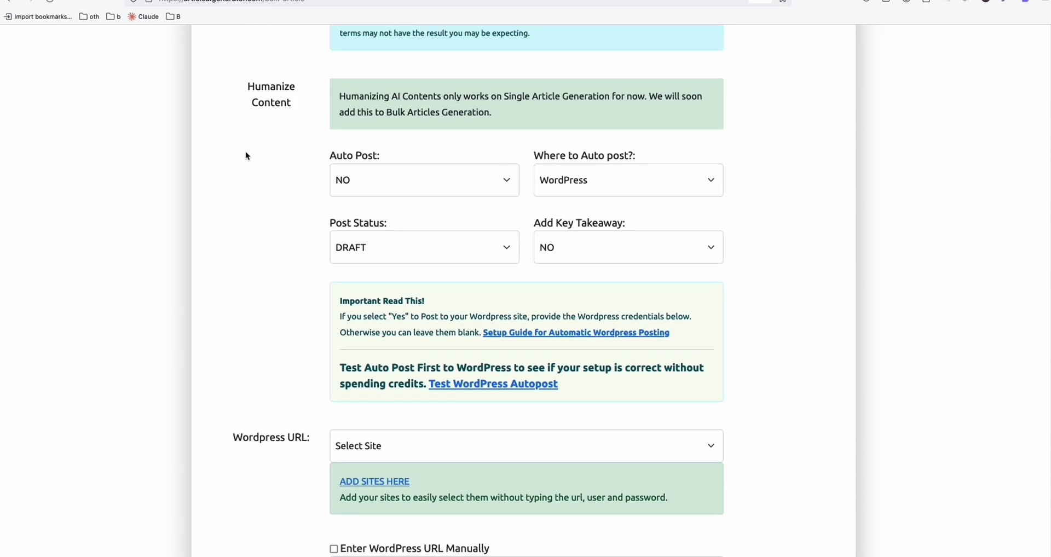
Step: From the WordPress tab, build with classic starter templates and scroll the gallery to Planet Earth
left_click(126, 1)
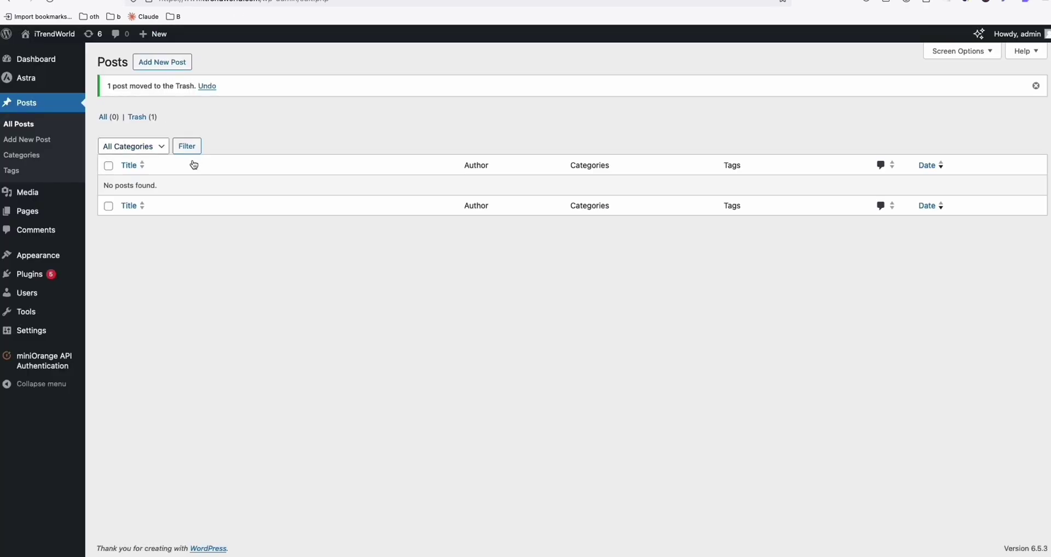
left_click(335, 5)
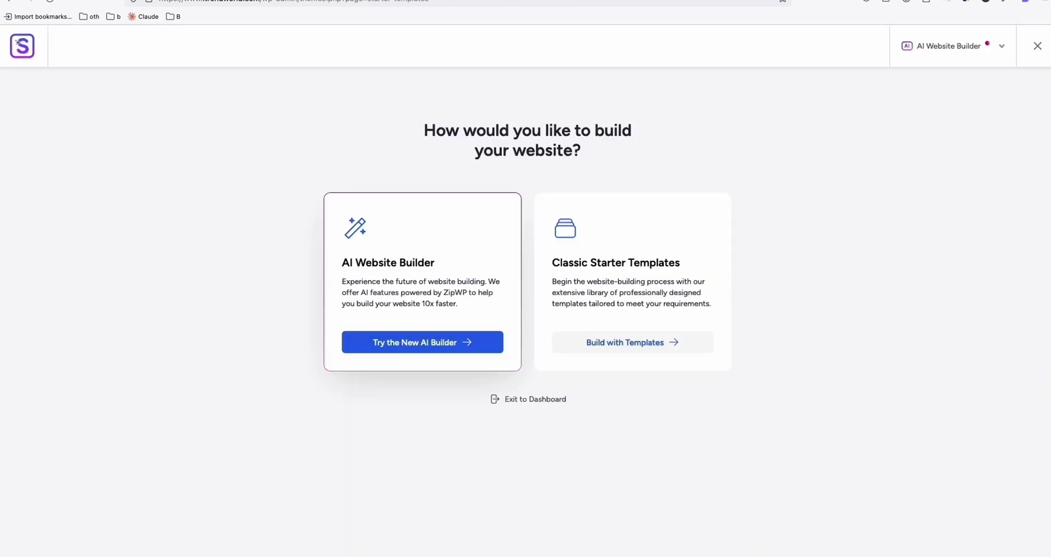
left_click(614, 351)
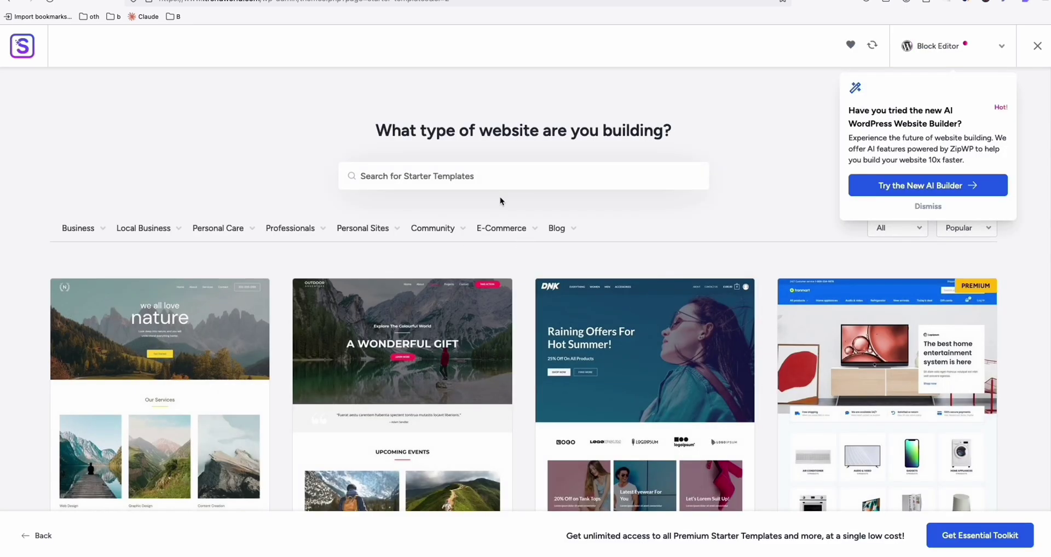
scroll(327, 295, "down", 3)
scroll(327, 296, "down", 3)
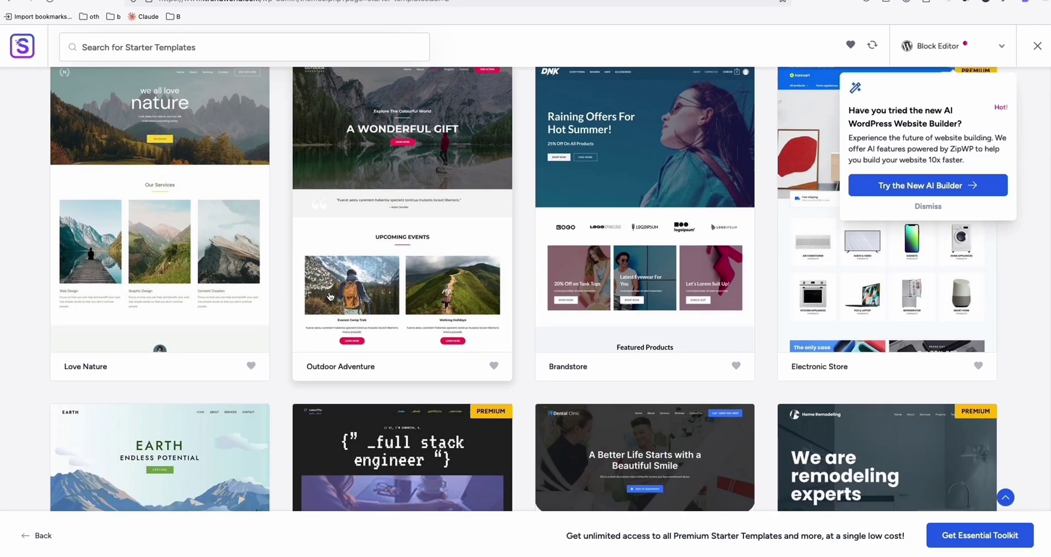
scroll(330, 299, "down", 1)
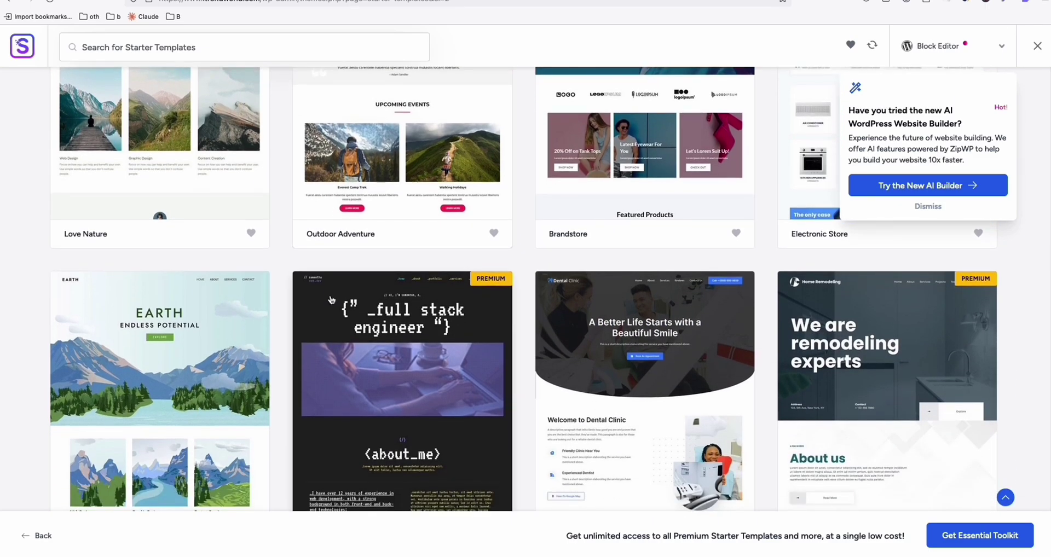
scroll(432, 284, "down", 3)
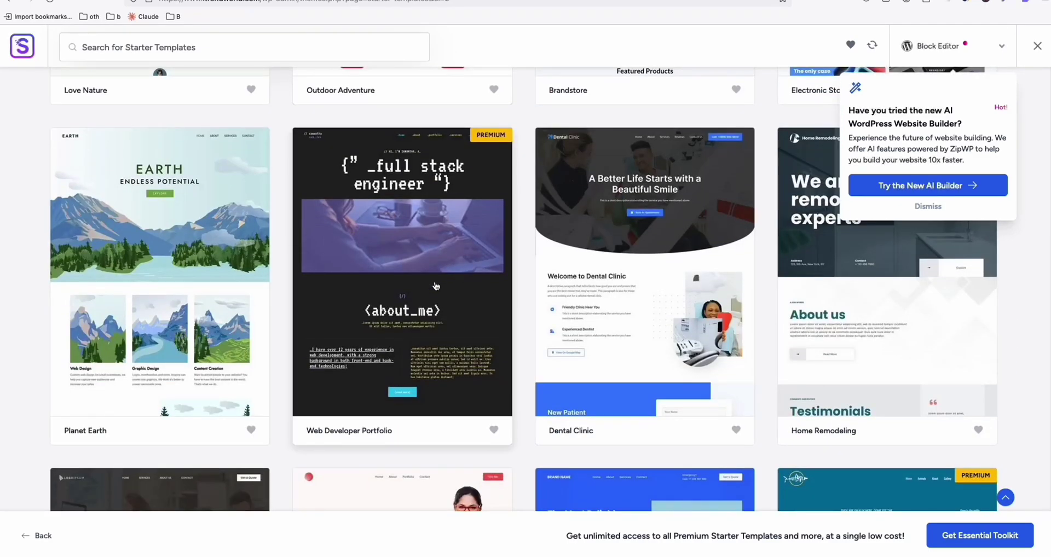
scroll(436, 287, "down", 1)
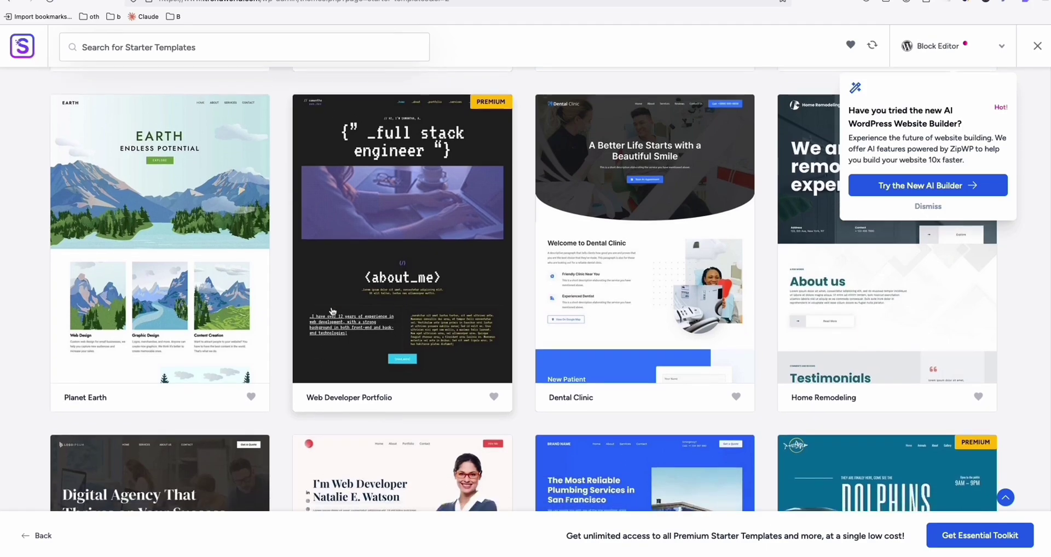
scroll(709, 291, "down", 2)
scroll(710, 290, "up", 2)
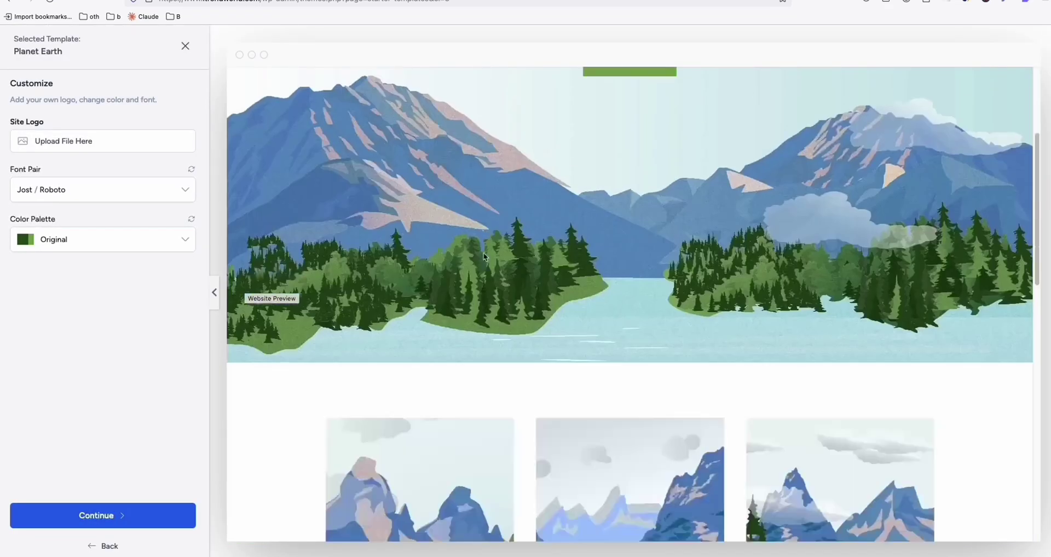
scroll(484, 255, "down", 2)
Step: Scroll the Planet Earth preview through its service sections and back to the hero
scroll(491, 312, "up", 2)
scroll(547, 257, "up", 2)
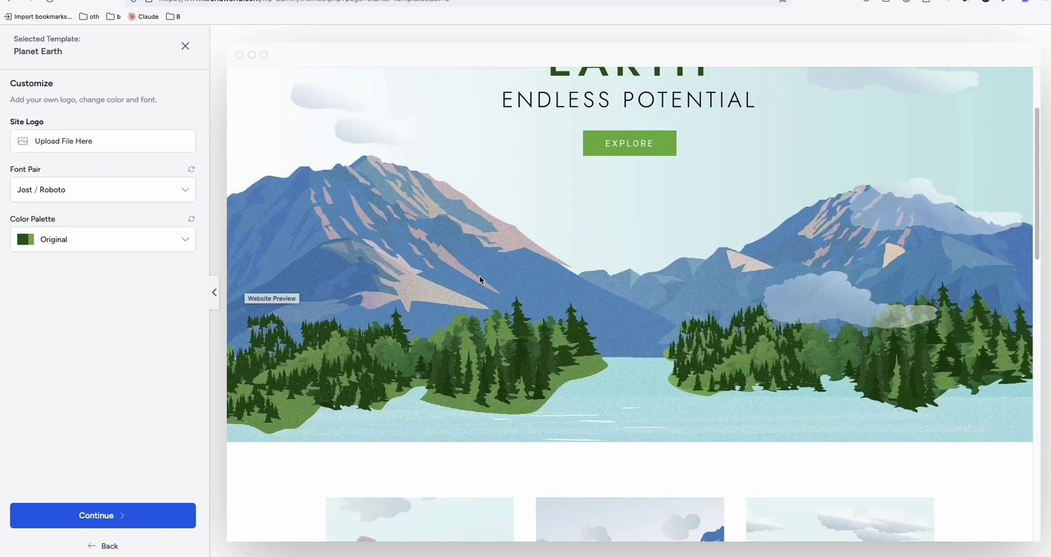
scroll(534, 246, "down", 2)
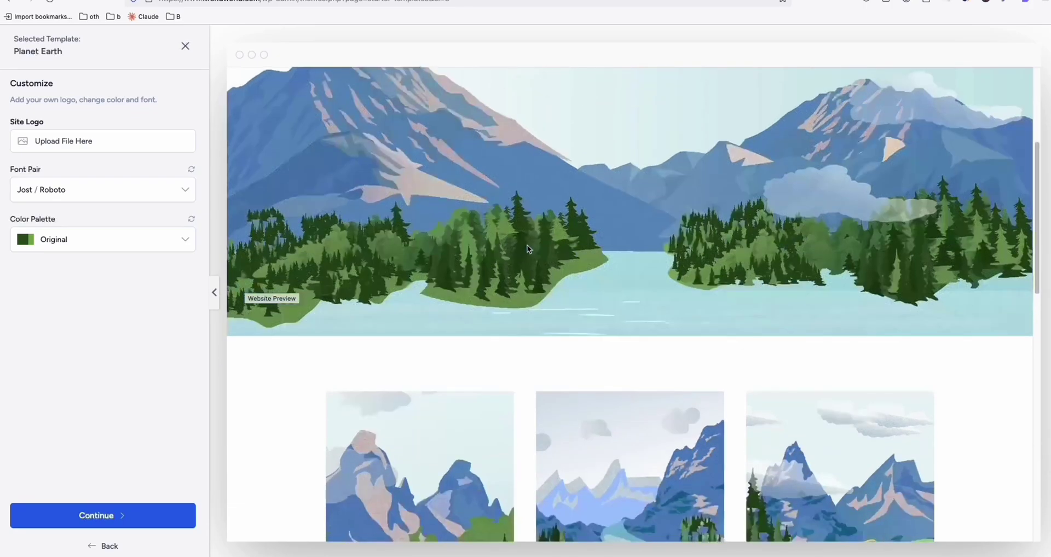
scroll(509, 263, "down", 2)
scroll(486, 282, "down", 1)
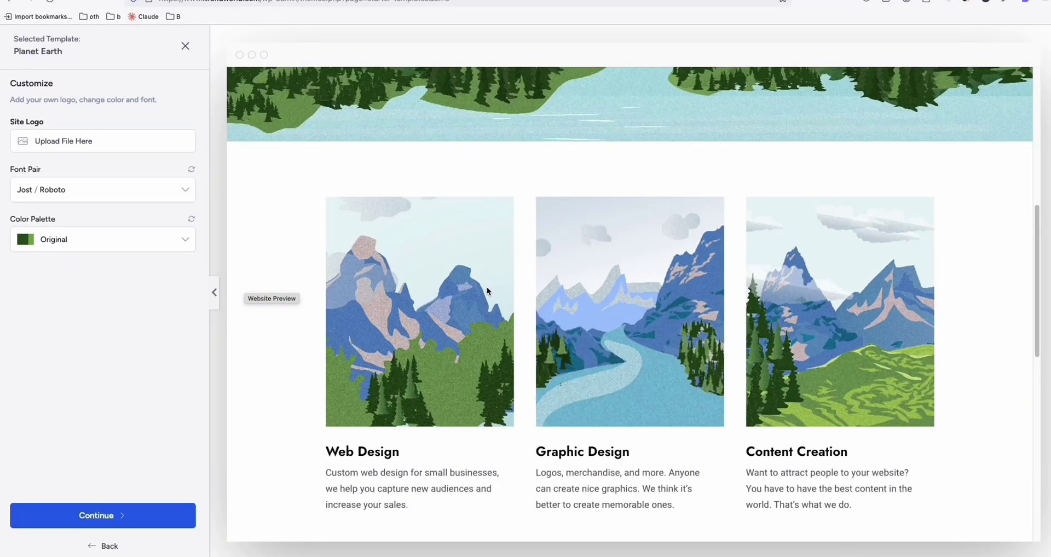
scroll(399, 247, "down", 1)
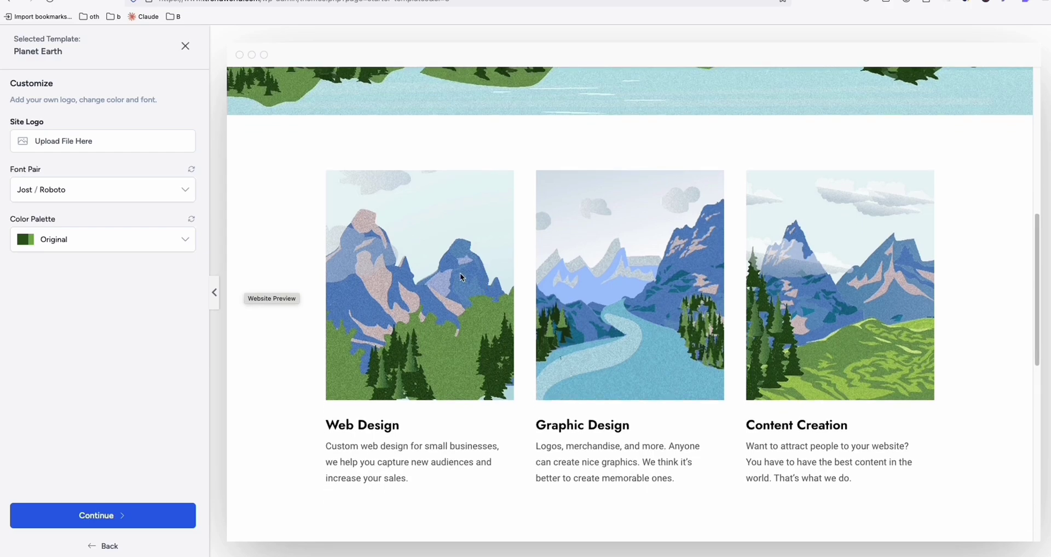
scroll(447, 290, "down", 3)
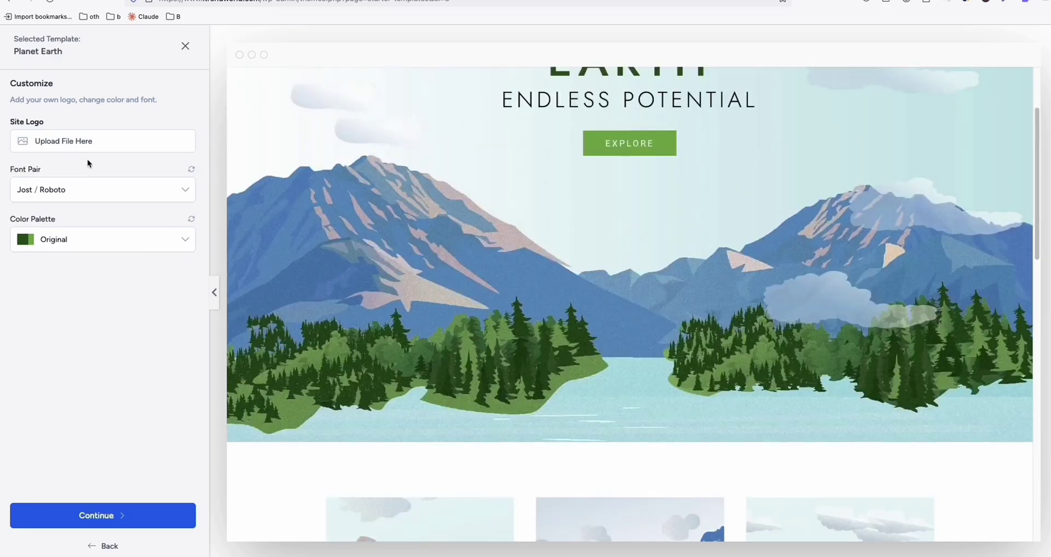
Step: Set logo-removebg-preview.png from the Media Library as the Site Logo
left_click(91, 142)
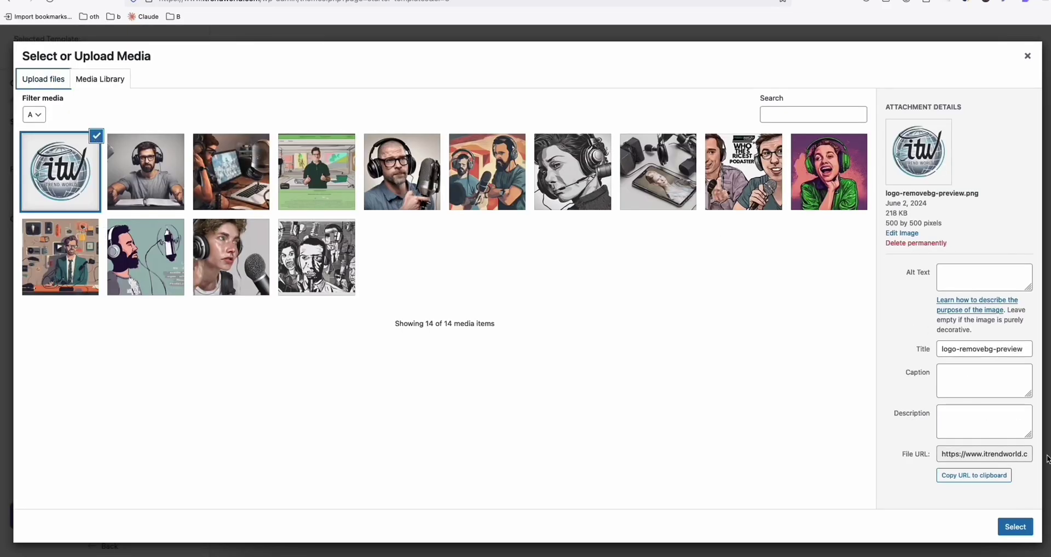
left_click(1015, 527)
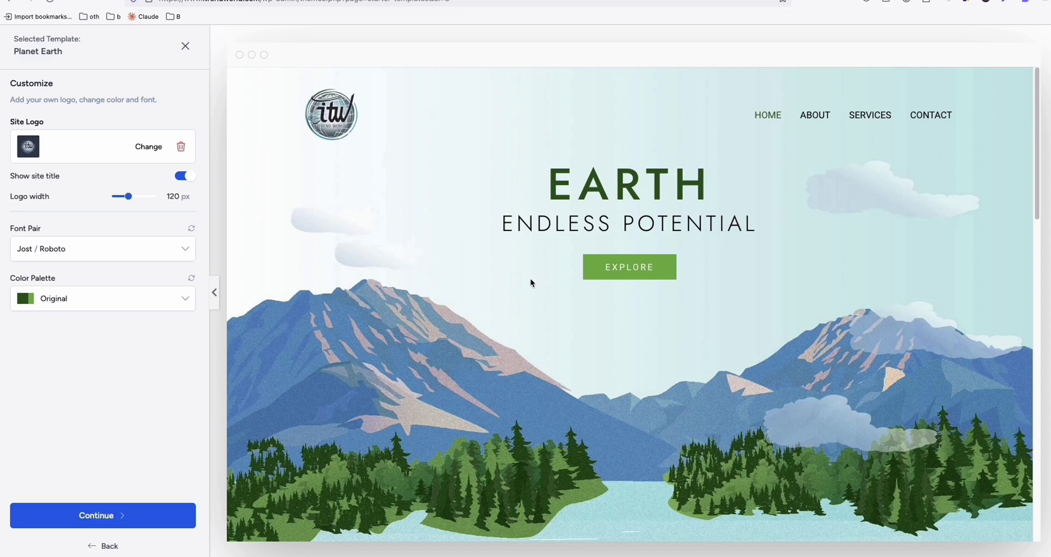
scroll(444, 382, "down", 1)
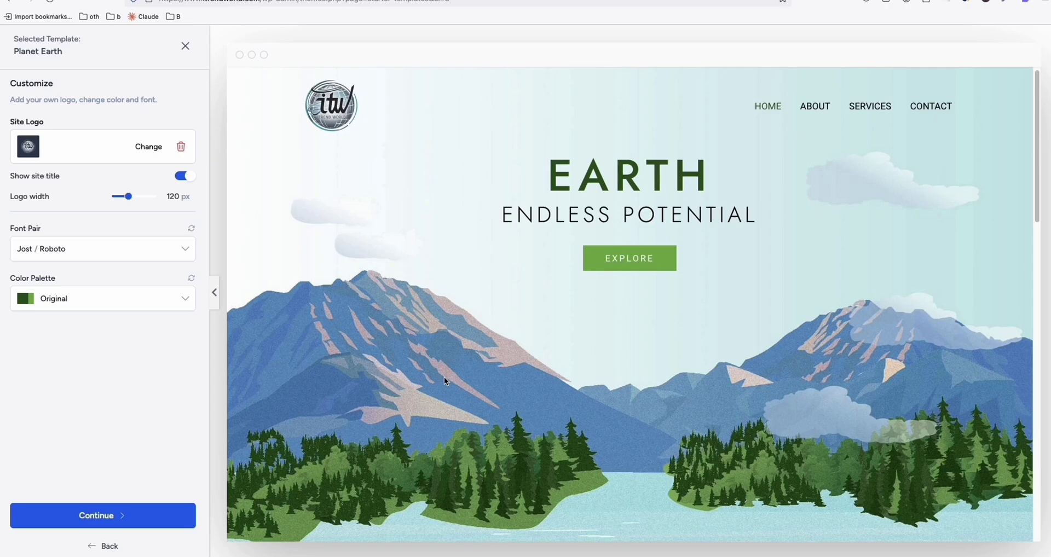
Step: Continue past customization and features, build the website, then go to the dashboard
left_click(115, 522)
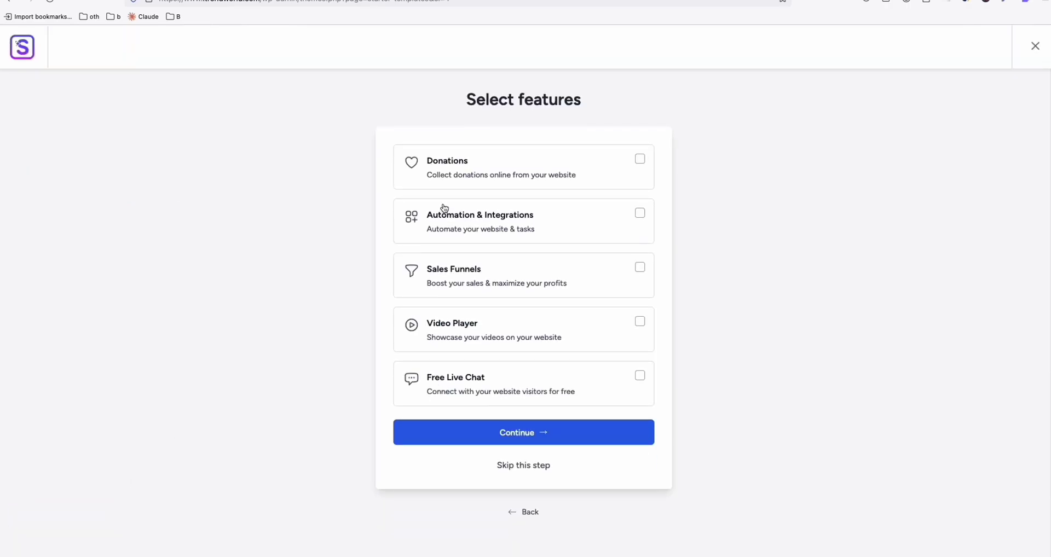
left_click(528, 466)
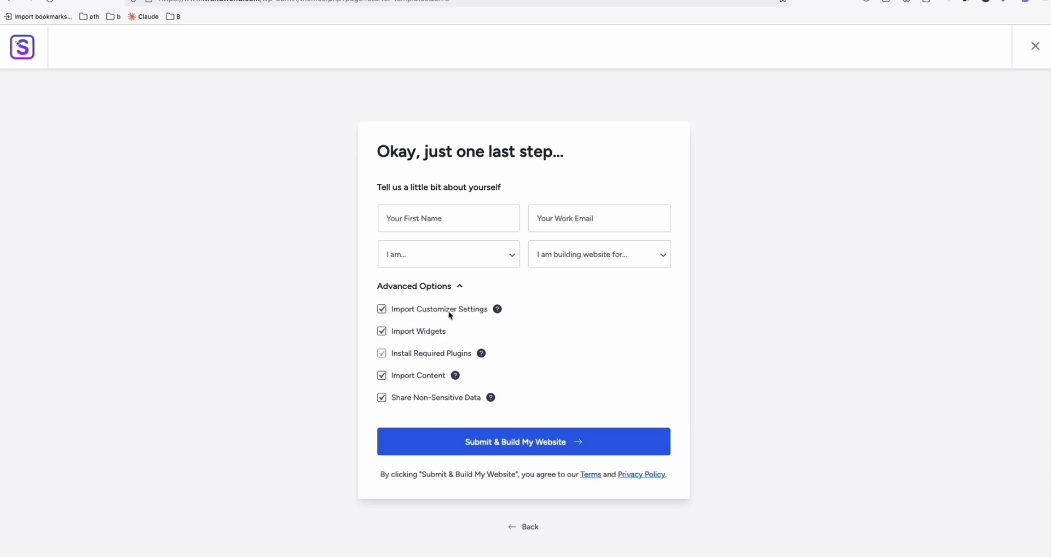
left_click(533, 448)
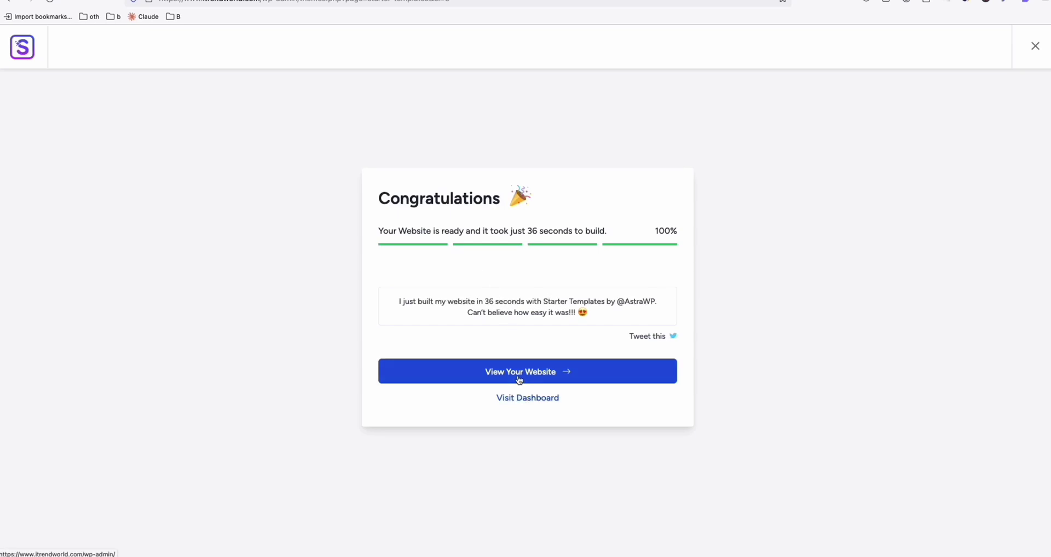
left_click(523, 398)
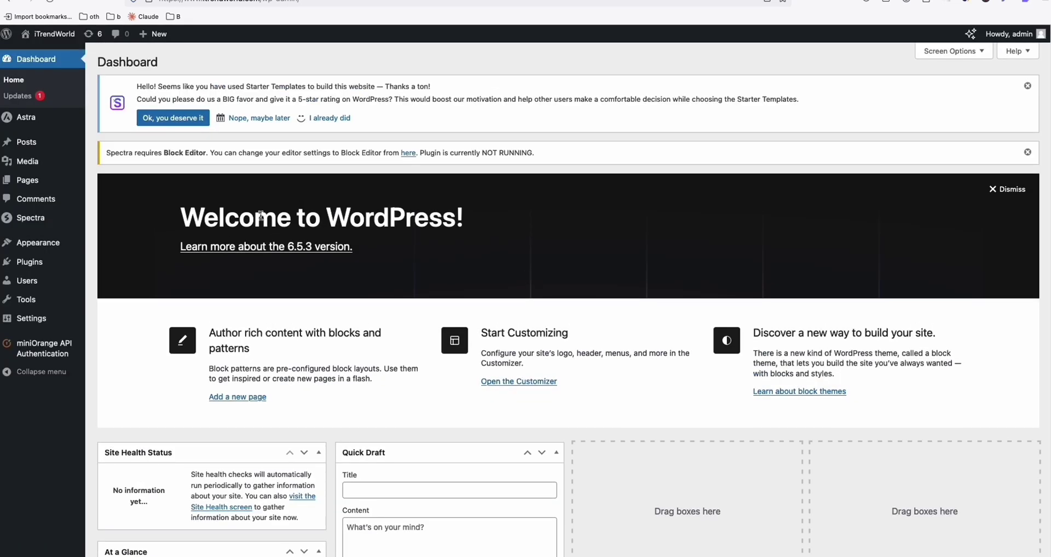
mouse_move(38, 243)
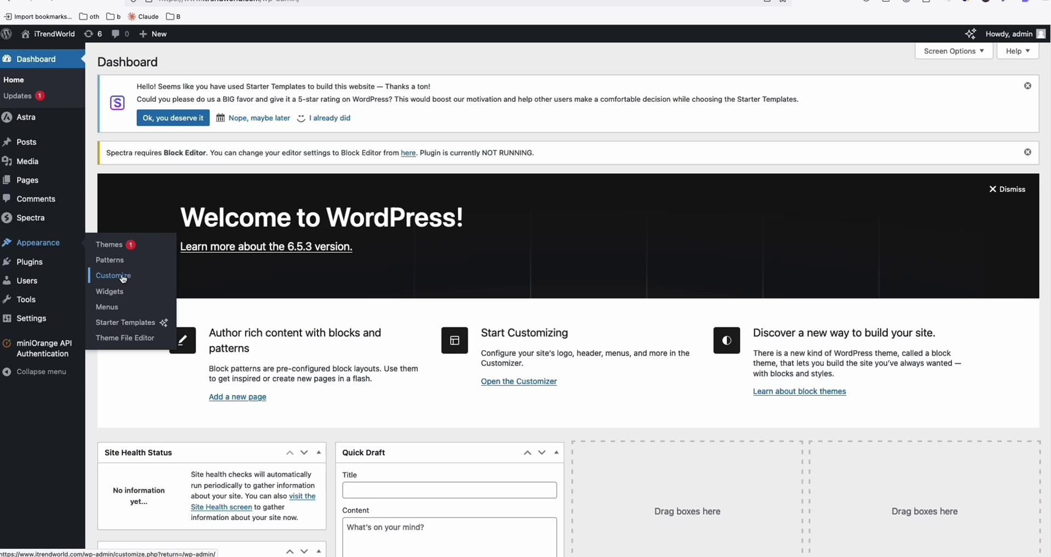
Step: Scroll through the Planet Earth homepage with the itw logo in Appearance > Customize
left_click(123, 280)
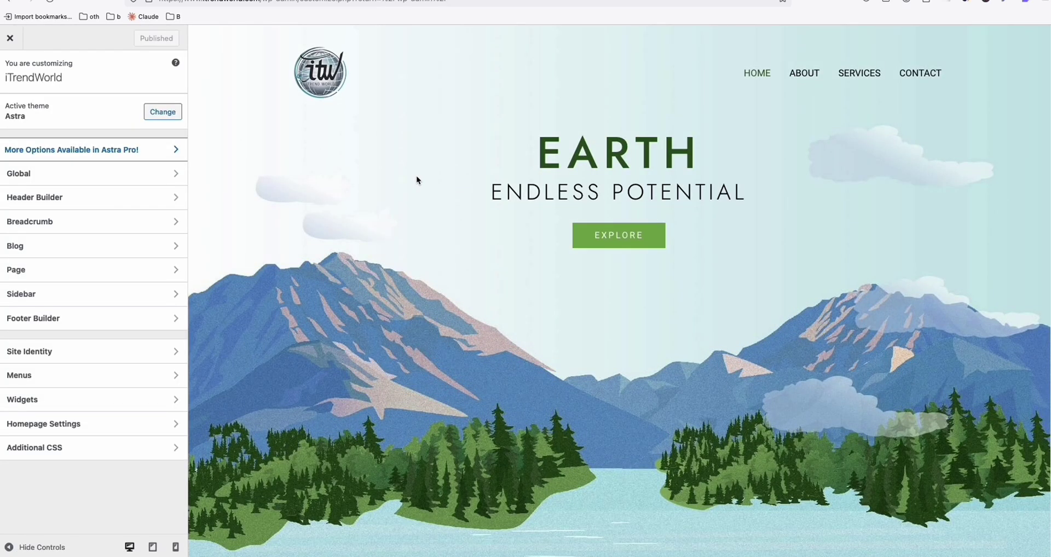
scroll(419, 179, "down", 5)
scroll(432, 195, "down", 4)
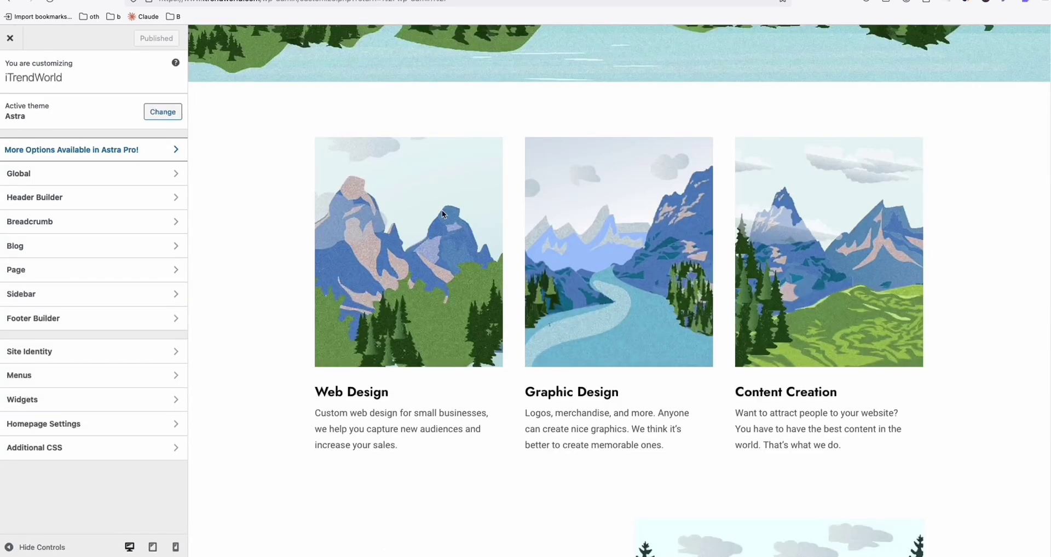
scroll(447, 214, "up", 1)
scroll(448, 215, "up", 6)
scroll(449, 215, "up", 2)
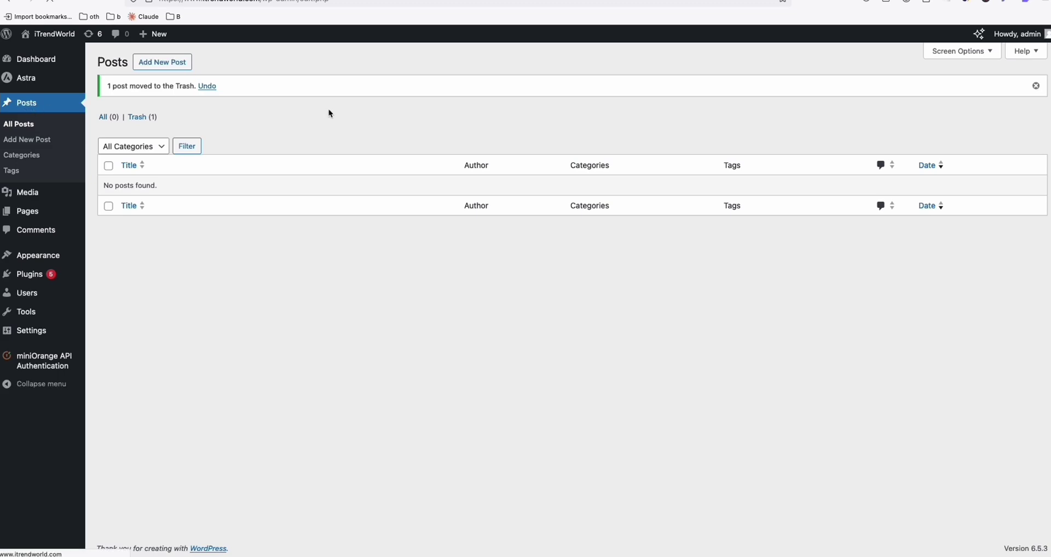
Step: Find the 'Why Is Podcasting So Popular?' post and view it live
scroll(405, 159, "down", 1)
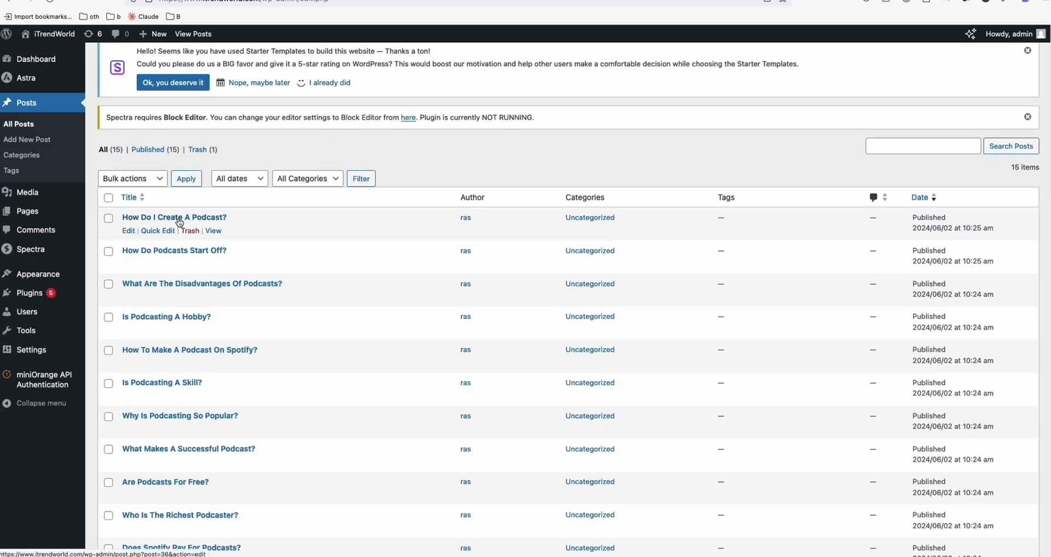
scroll(186, 230, "down", 1)
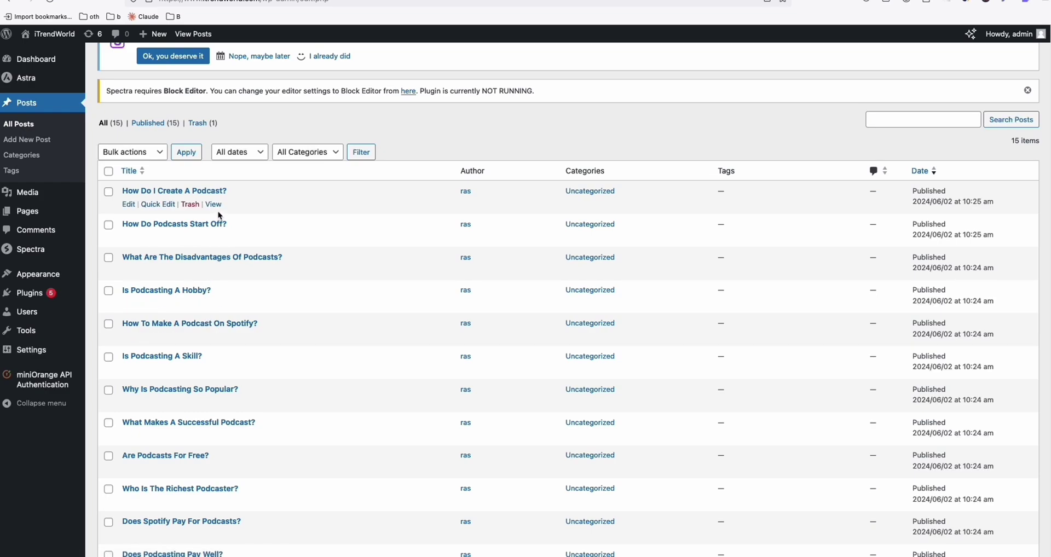
scroll(246, 198, "down", 4)
scroll(262, 219, "up", 1)
scroll(235, 230, "down", 1)
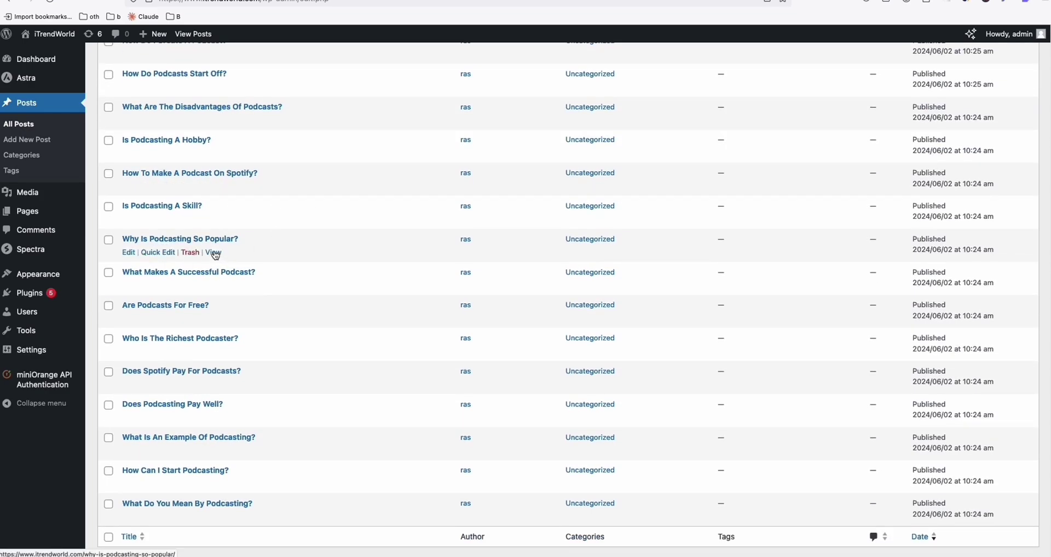
left_click(215, 253)
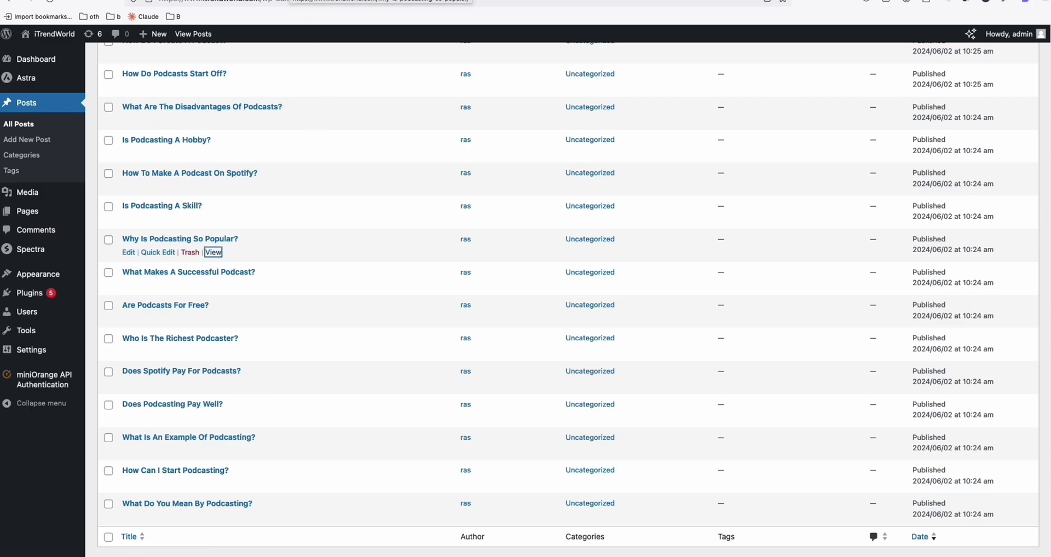
Step: Scroll through the live 'Why Is Podcasting So Popular?' post to read it
scroll(432, 149, "down", 3)
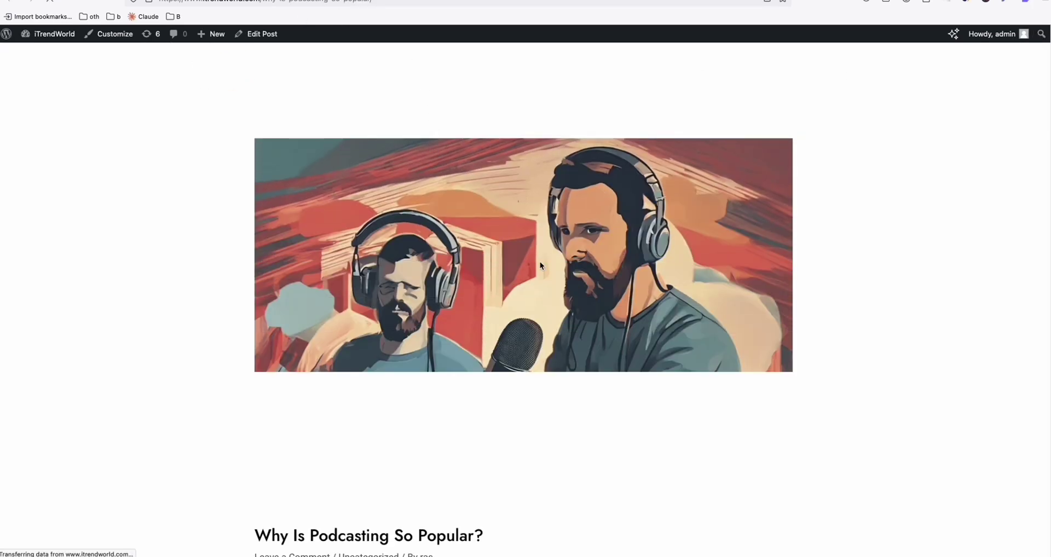
scroll(566, 260, "down", 1)
scroll(564, 249, "down", 2)
scroll(564, 249, "down", 2)
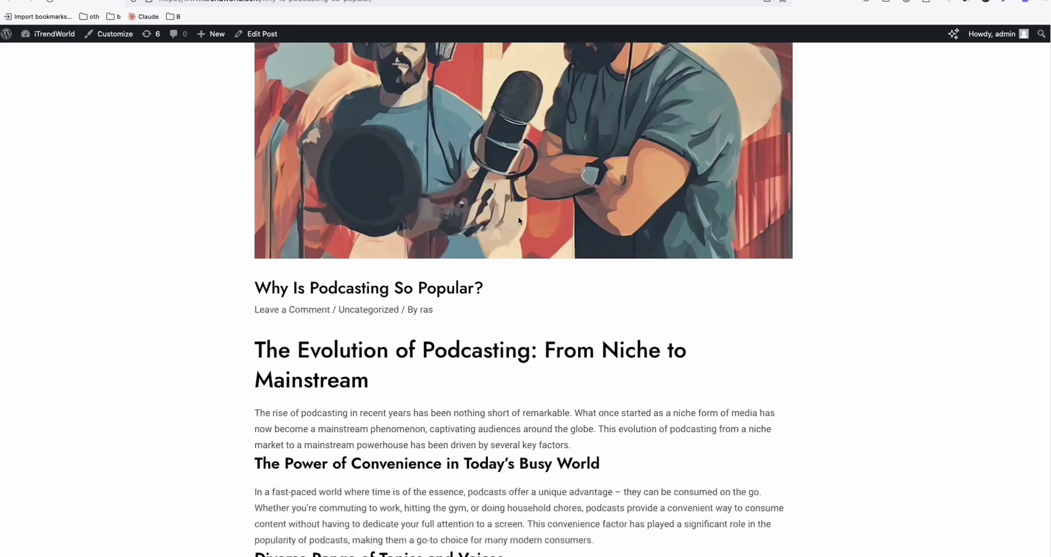
scroll(518, 217, "down", 5)
scroll(393, 209, "up", 1)
scroll(339, 186, "up", 2)
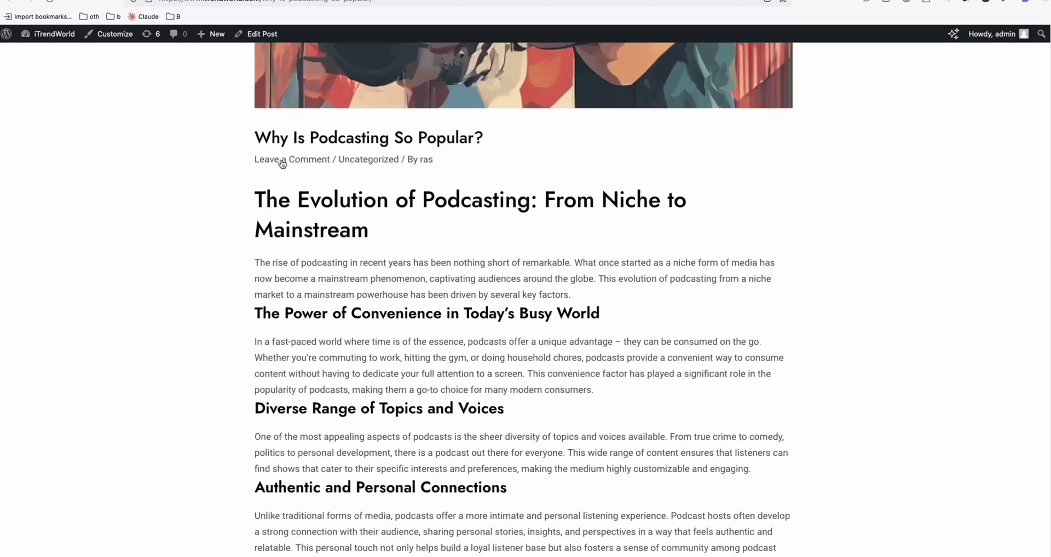
scroll(481, 153, "down", 2)
scroll(516, 187, "down", 1)
scroll(517, 187, "down", 3)
scroll(500, 218, "down", 7)
scroll(493, 230, "down", 1)
scroll(481, 239, "down", 3)
scroll(480, 240, "down", 5)
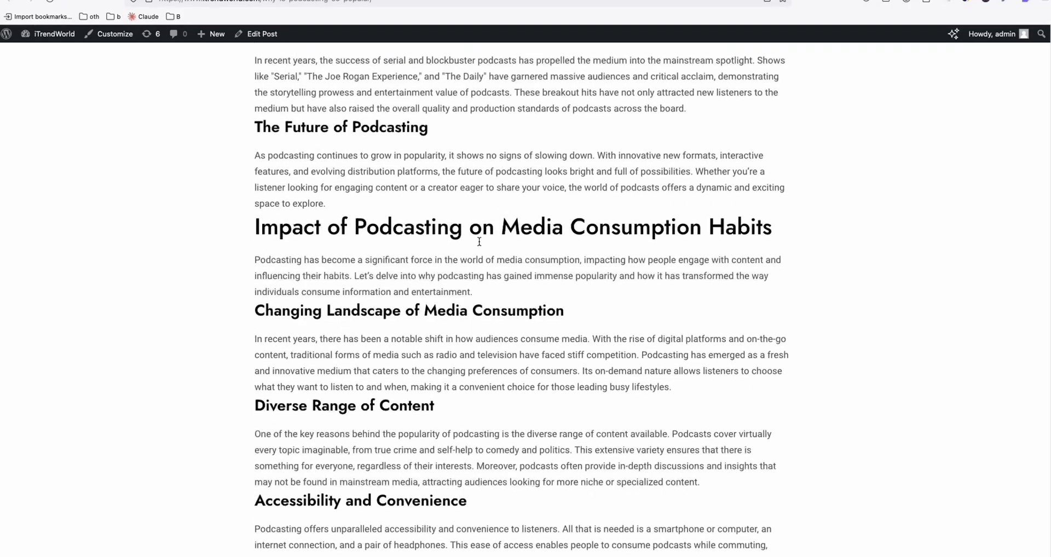
scroll(479, 243, "down", 6)
scroll(478, 247, "down", 4)
scroll(478, 246, "down", 7)
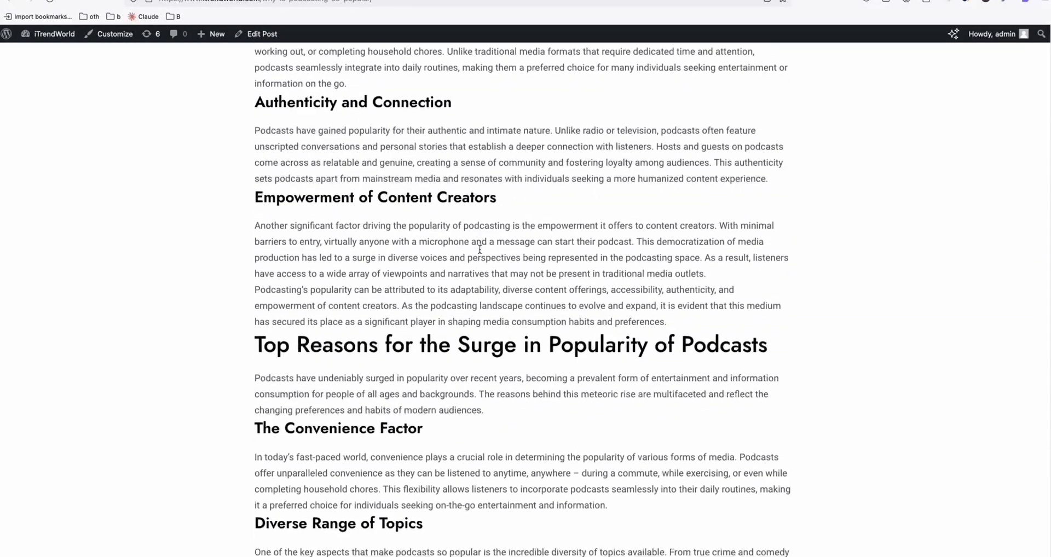
scroll(480, 251, "down", 3)
scroll(480, 252, "down", 12)
scroll(480, 254, "down", 4)
scroll(480, 255, "down", 7)
scroll(481, 219, "down", 8)
scroll(304, 307, "down", 7)
scroll(308, 307, "down", 8)
scroll(308, 307, "down", 12)
scroll(308, 307, "down", 7)
scroll(308, 307, "down", 13)
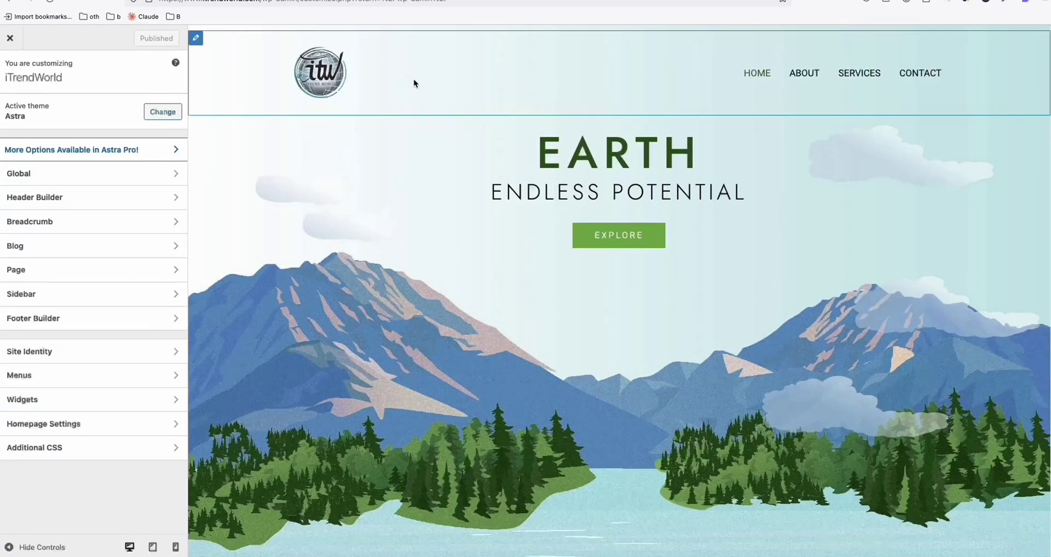
Step: Set Homepage Settings to 'Your latest posts' and check the podcast post list in the preview
left_click(54, 427)
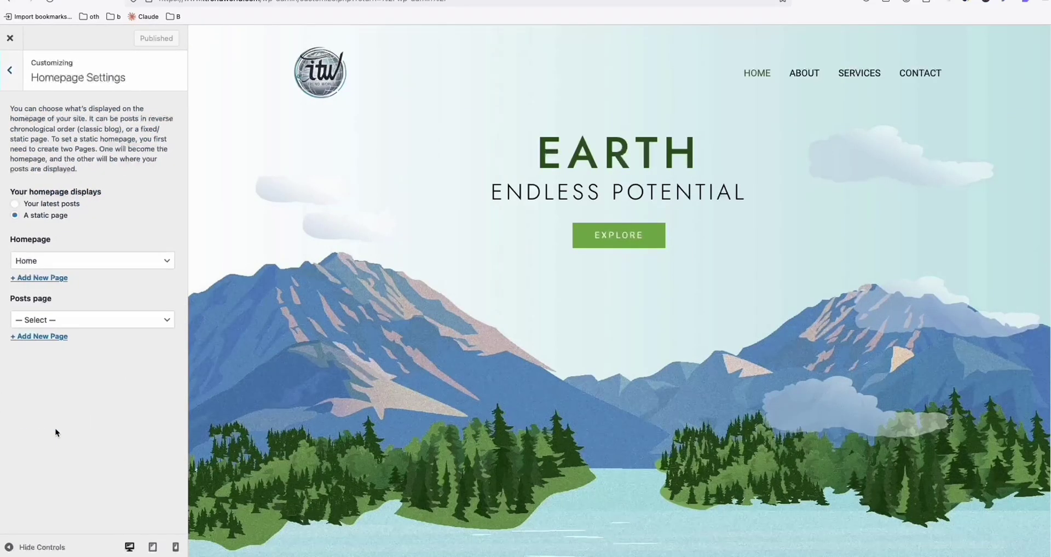
left_click(45, 205)
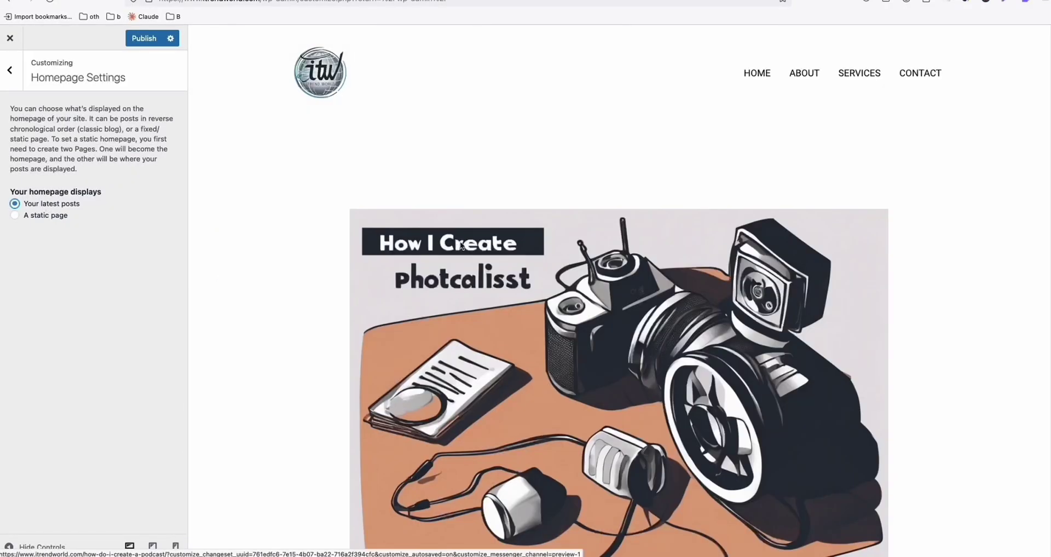
scroll(438, 231, "down", 8)
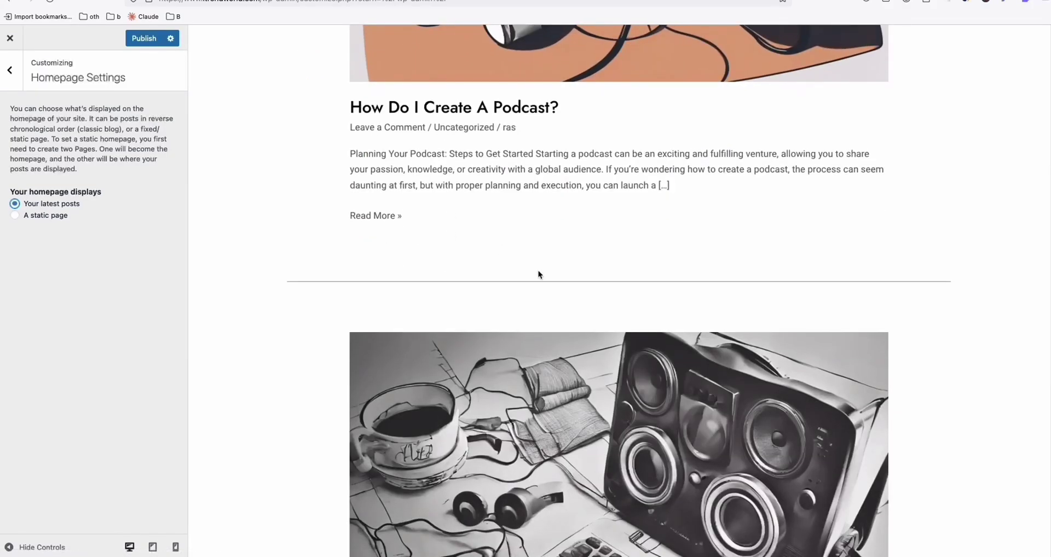
scroll(531, 267, "down", 5)
scroll(500, 264, "down", 7)
scroll(500, 267, "up", 3)
scroll(500, 267, "down", 7)
scroll(512, 273, "up", 4)
scroll(408, 300, "up", 9)
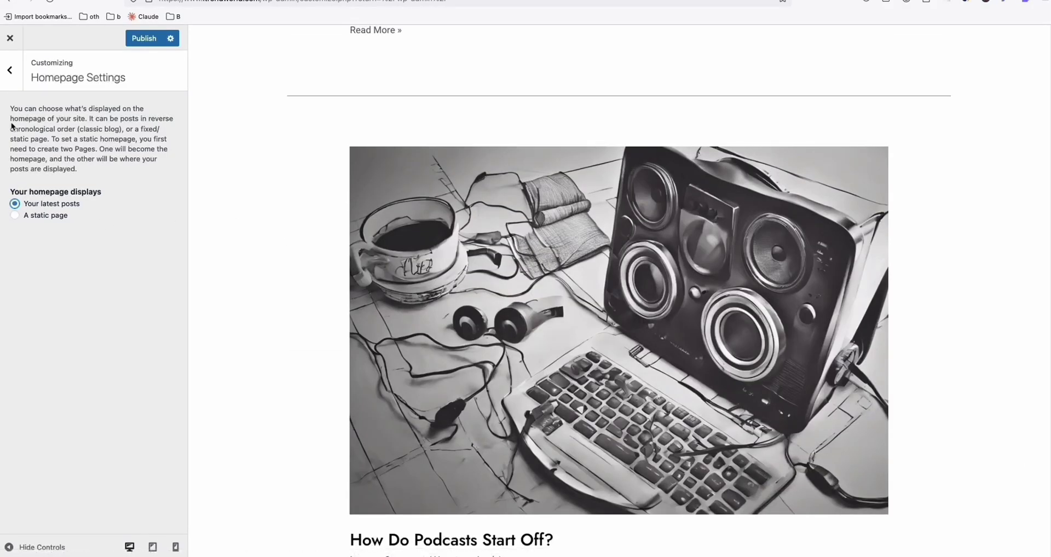
left_click(11, 70)
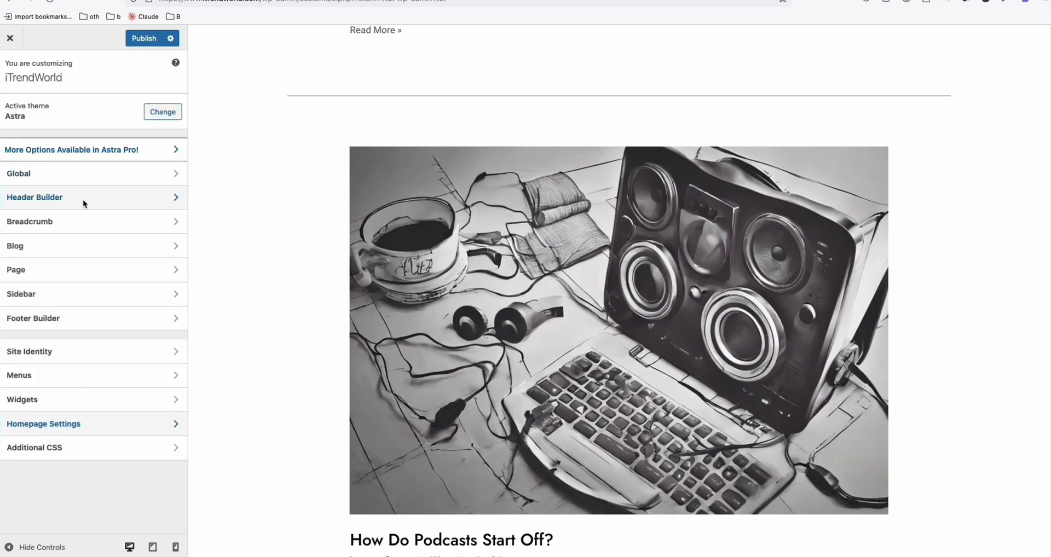
Step: Set the Blog / Archive layout to the Grid layout
left_click(47, 248)
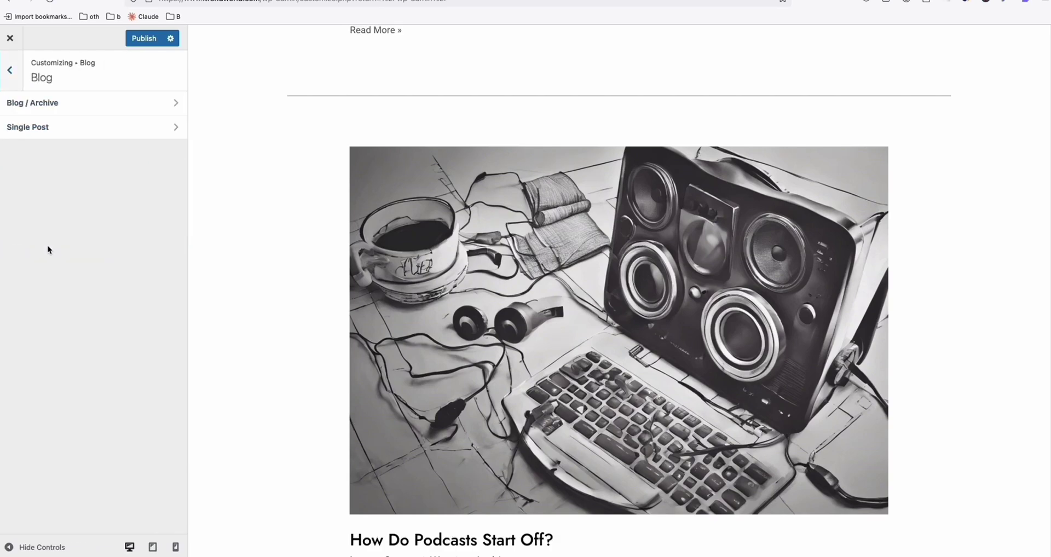
left_click(40, 105)
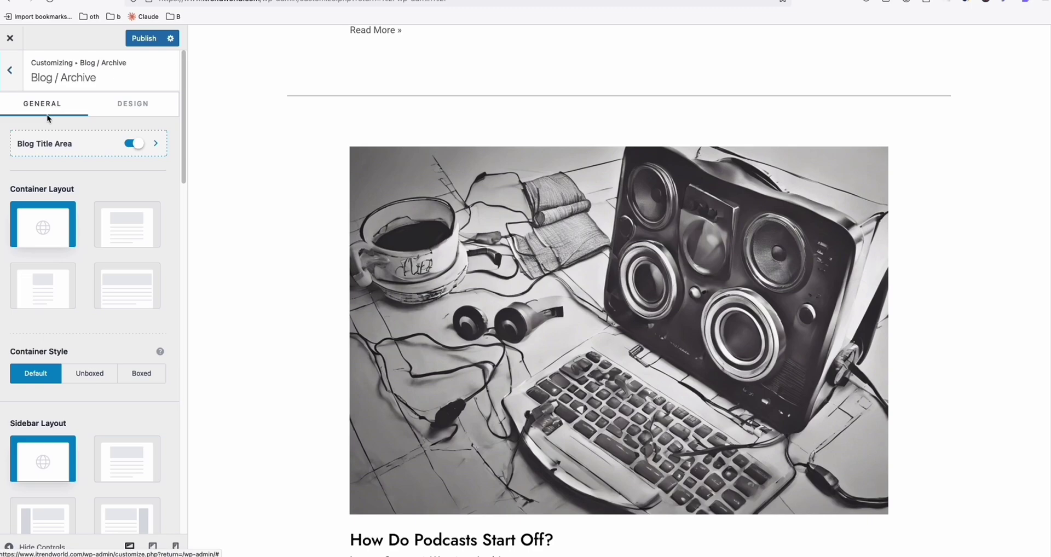
scroll(116, 285, "down", 3)
scroll(114, 283, "down", 3)
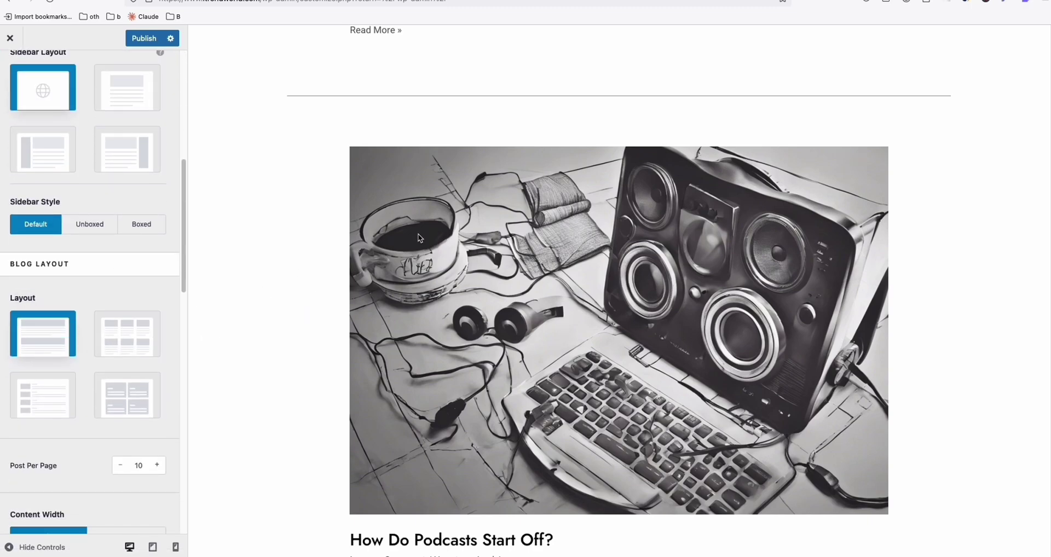
scroll(327, 248, "down", 1)
scroll(329, 249, "down", 1)
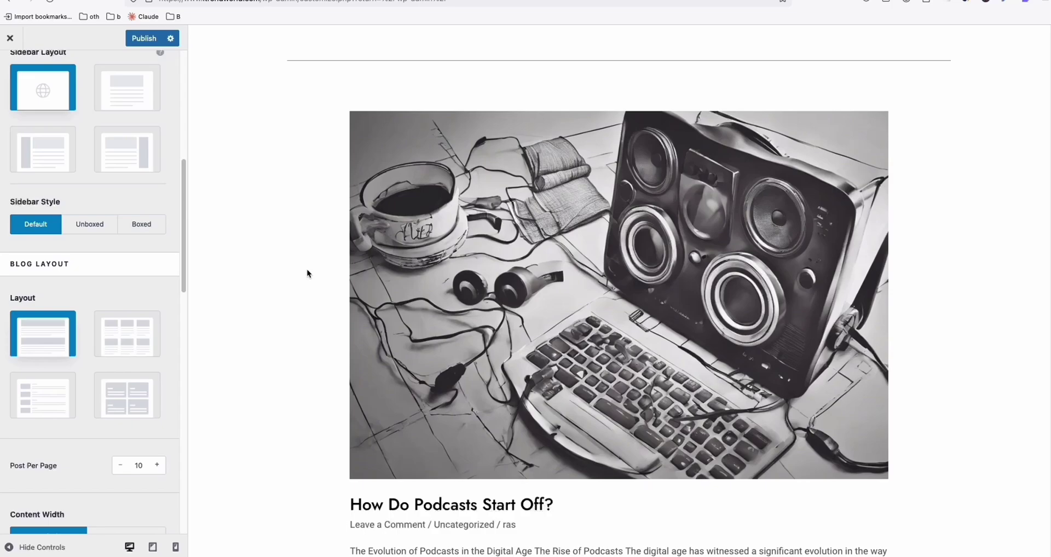
left_click(133, 336)
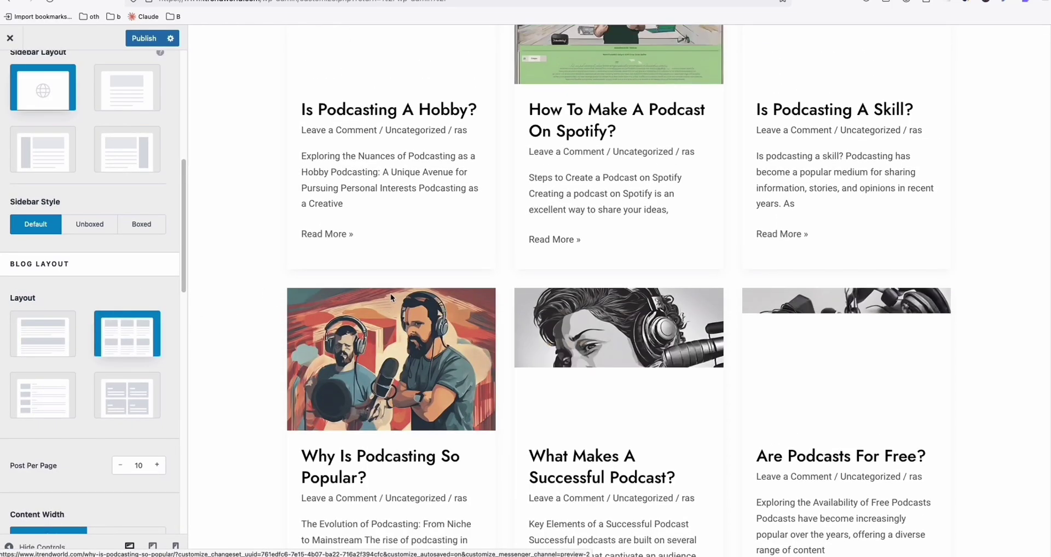
Step: Scroll the preview to check the three-column grid of podcast posts
scroll(390, 293, "up", 4)
scroll(385, 296, "up", 1)
scroll(362, 299, "up", 3)
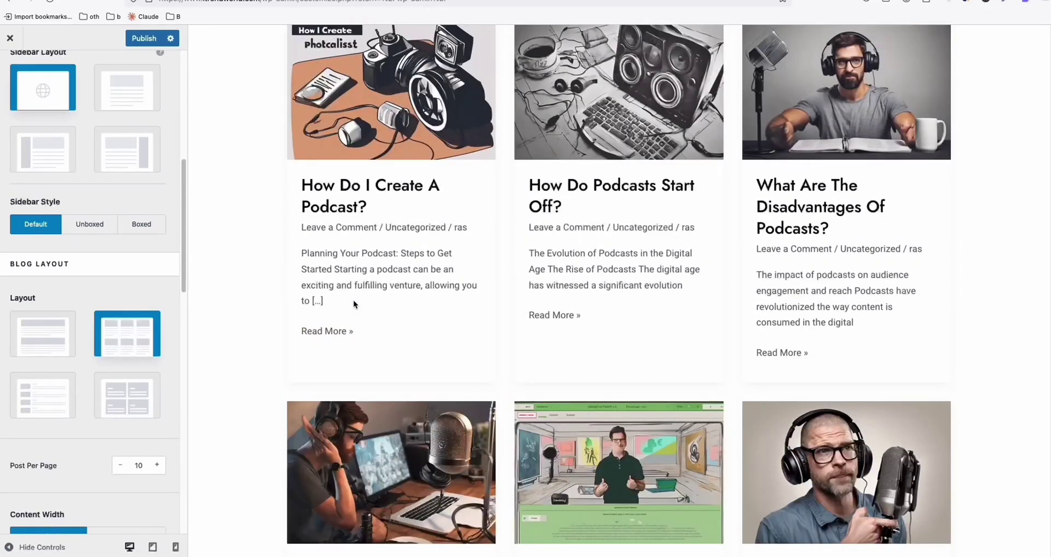
scroll(354, 300, "up", 2)
scroll(353, 305, "up", 1)
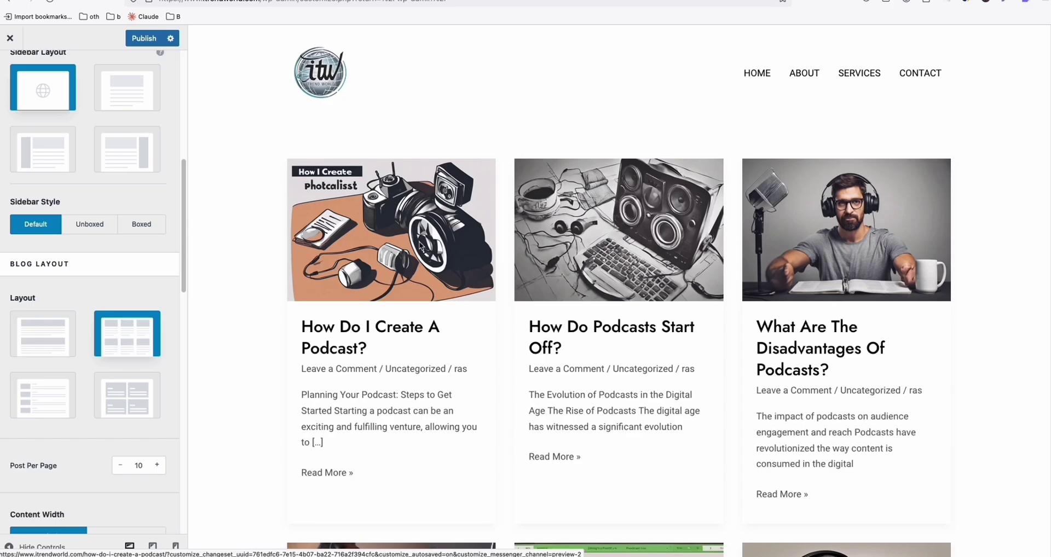
scroll(421, 247, "down", 1)
scroll(419, 248, "down", 4)
scroll(551, 241, "down", 5)
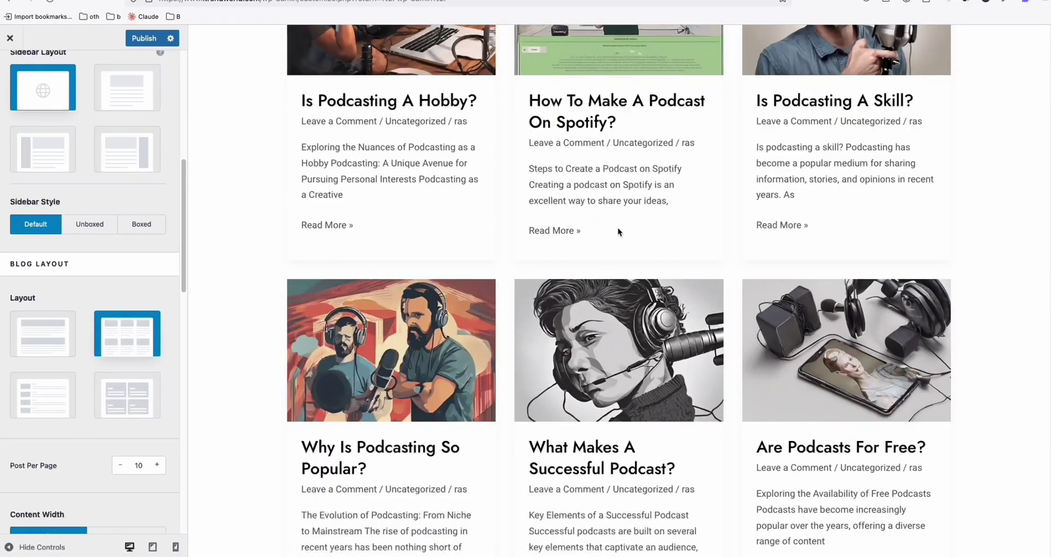
scroll(618, 232, "down", 4)
scroll(615, 235, "down", 4)
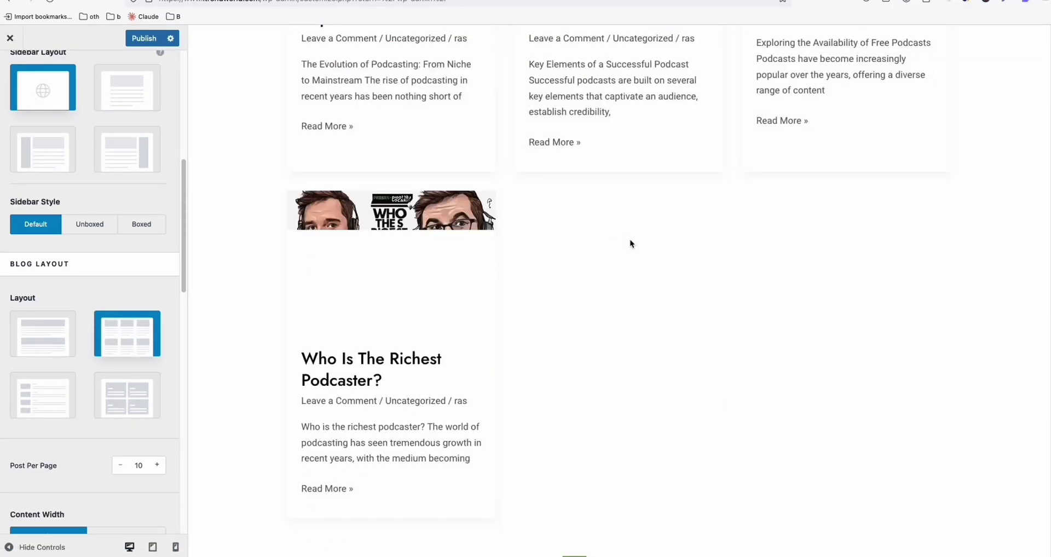
scroll(704, 261, "up", 4)
scroll(668, 274, "up", 3)
scroll(622, 294, "up", 10)
scroll(623, 296, "up", 2)
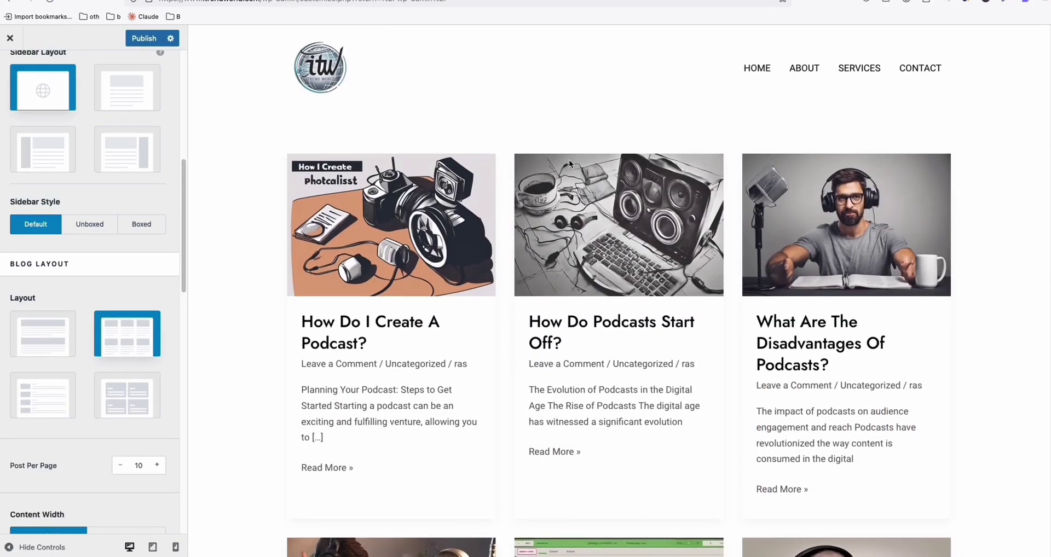
scroll(569, 159, "down", 4)
scroll(572, 181, "down", 3)
scroll(572, 181, "up", 2)
scroll(132, 171, "up", 5)
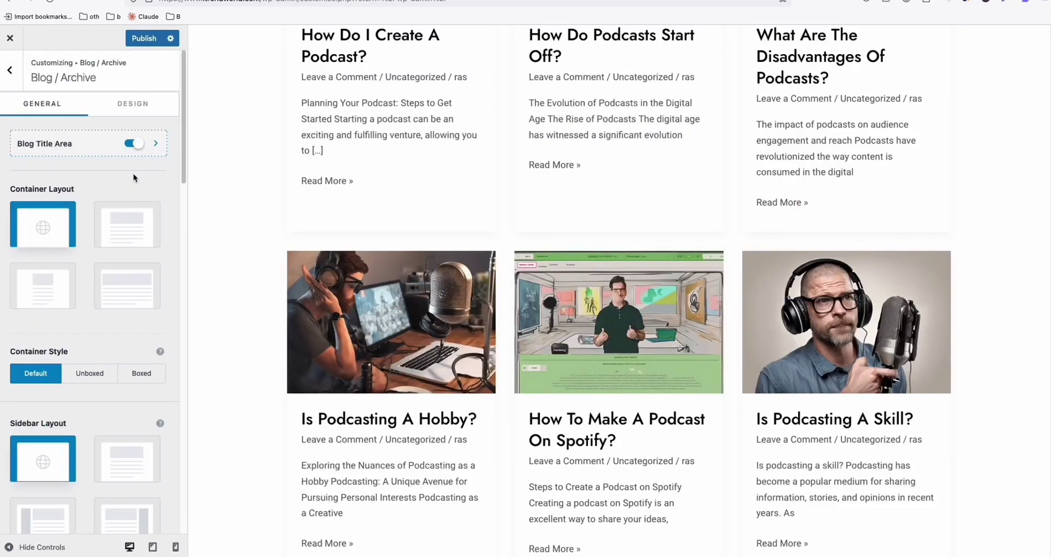
Step: Go to the Single Post settings and preview 'What Makes A Successful Podcast?'
left_click(10, 71)
left_click(43, 127)
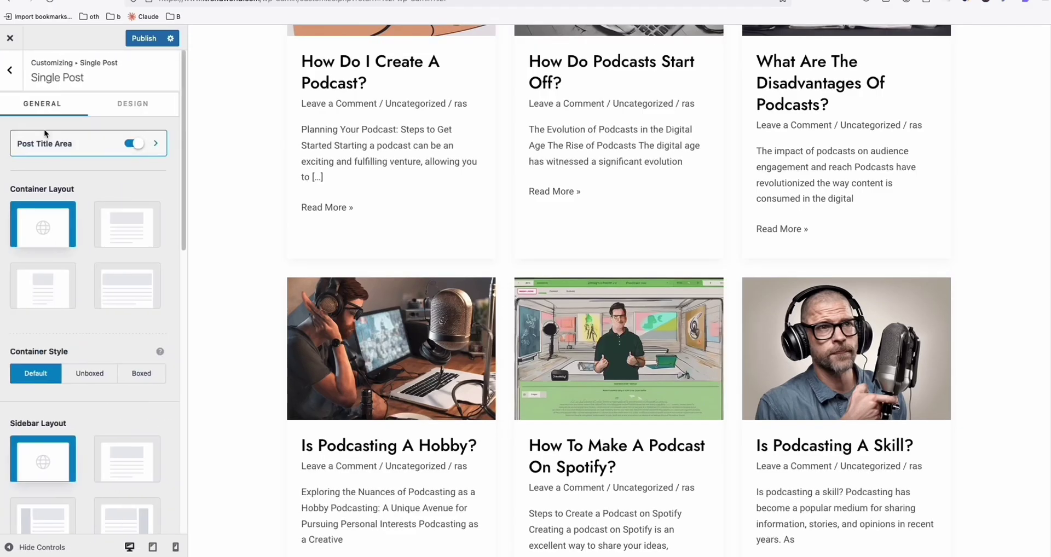
scroll(322, 190, "up", 2)
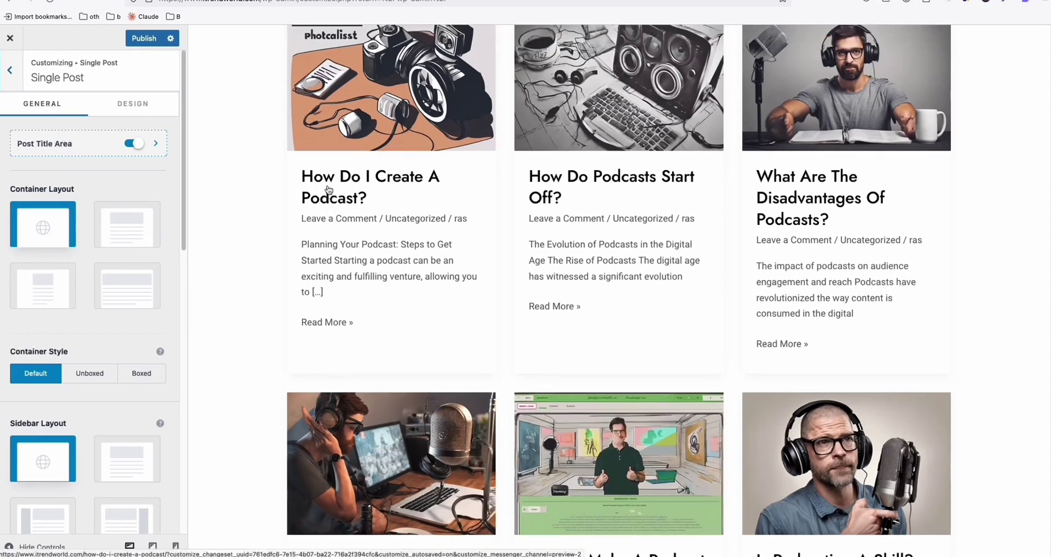
scroll(341, 211, "down", 2)
scroll(341, 211, "down", 4)
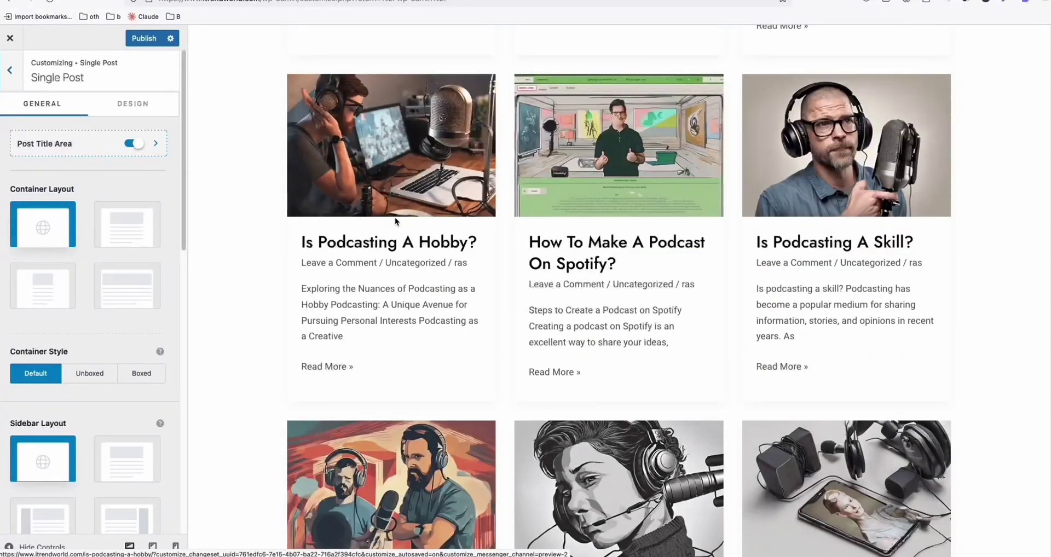
scroll(395, 221, "down", 5)
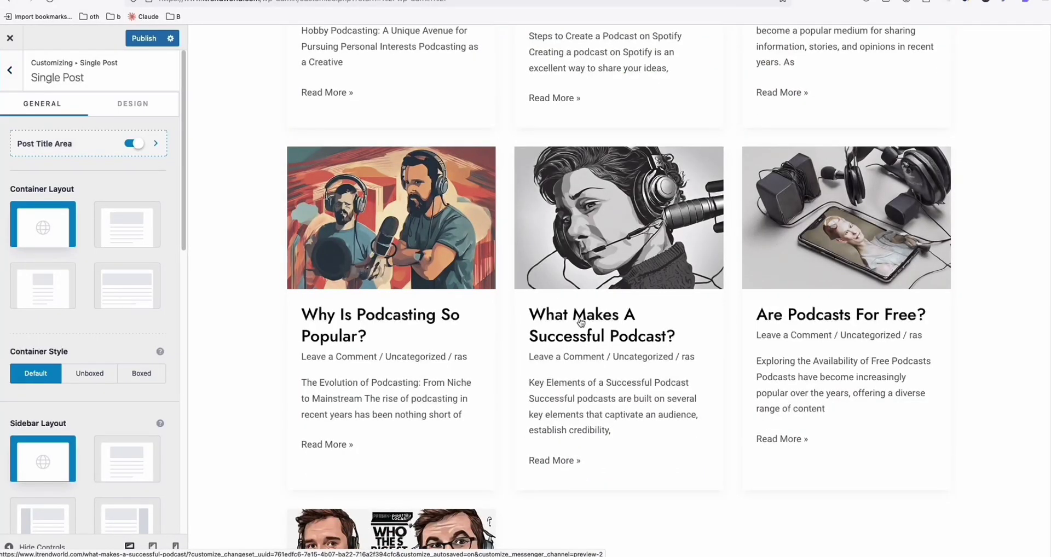
left_click(579, 315)
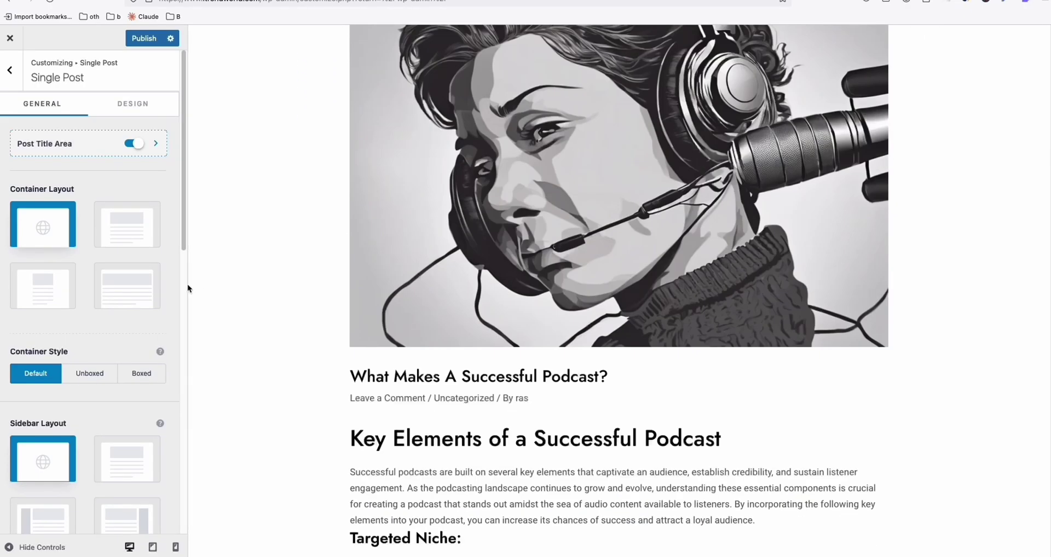
Step: Give single posts a right sidebar and bring up the Main Sidebar widgets for editing
scroll(116, 275, "down", 5)
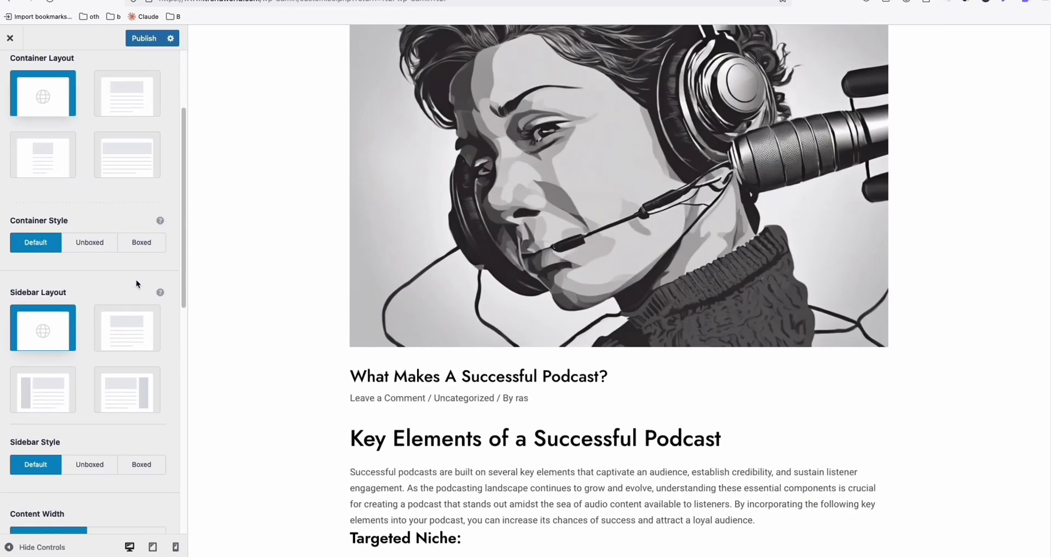
left_click(130, 389)
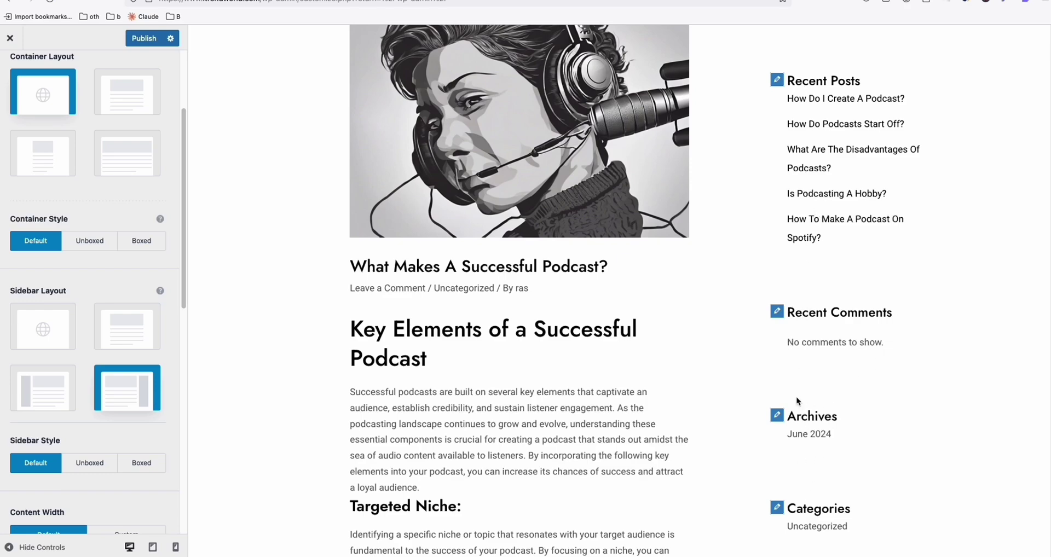
left_click(779, 316)
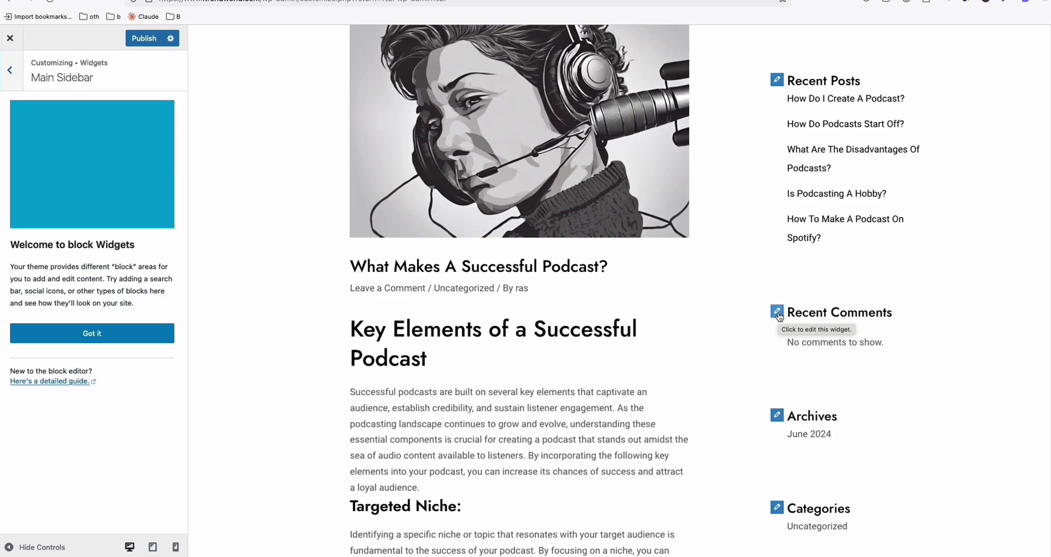
Step: Dismiss the welcome popup and delete the Recent Comments and Archives blocks from the sidebar
left_click(115, 335)
scroll(115, 350, "down", 2)
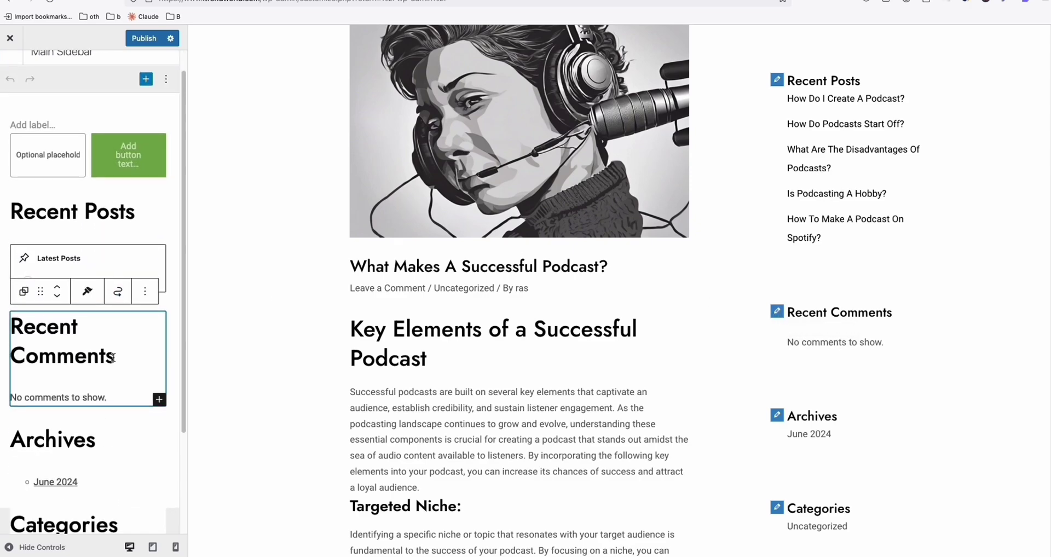
scroll(115, 362, "down", 5)
left_click(145, 279)
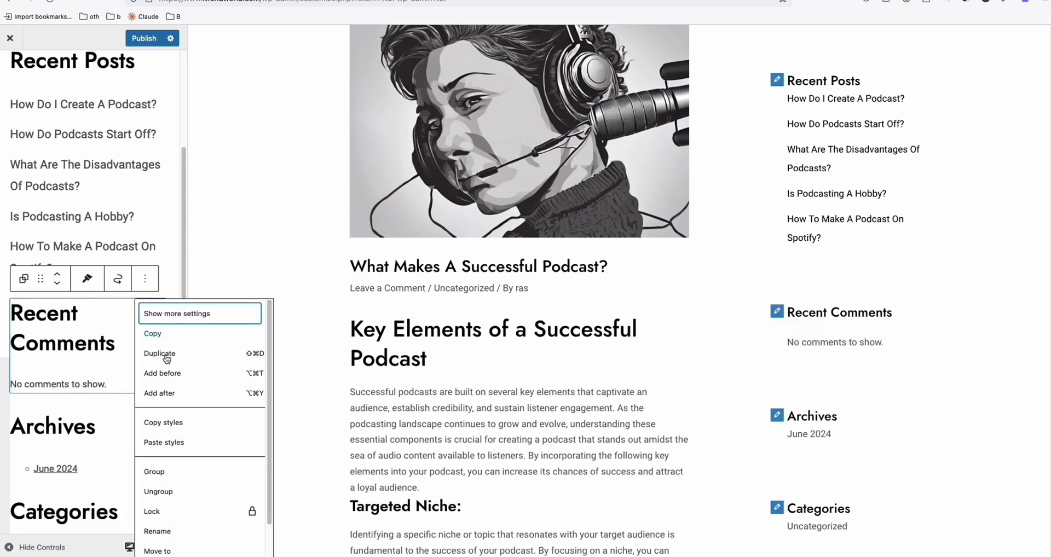
left_click(156, 545)
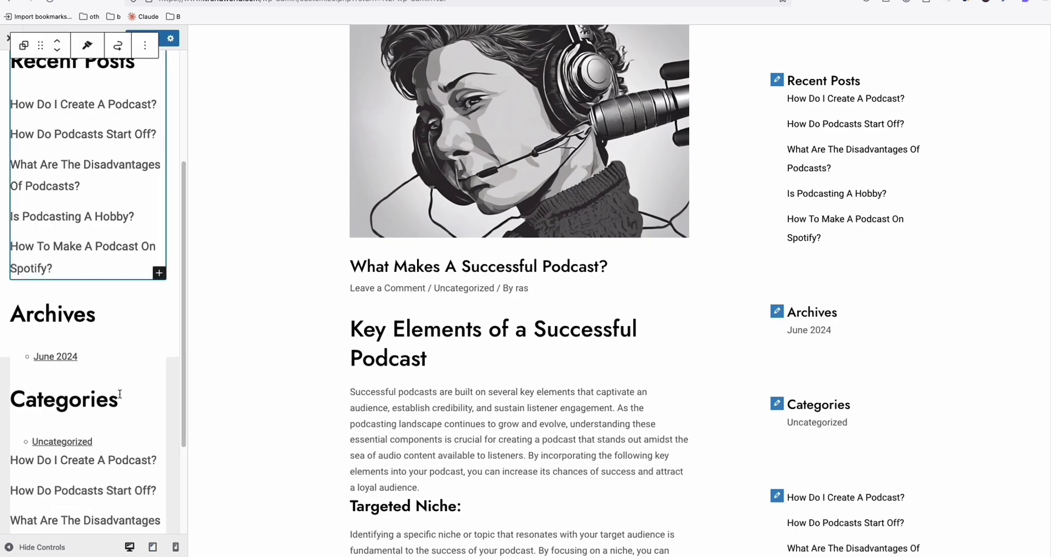
left_click(86, 314)
left_click(323, 284)
scroll(345, 525, "down", 2)
left_click(327, 544)
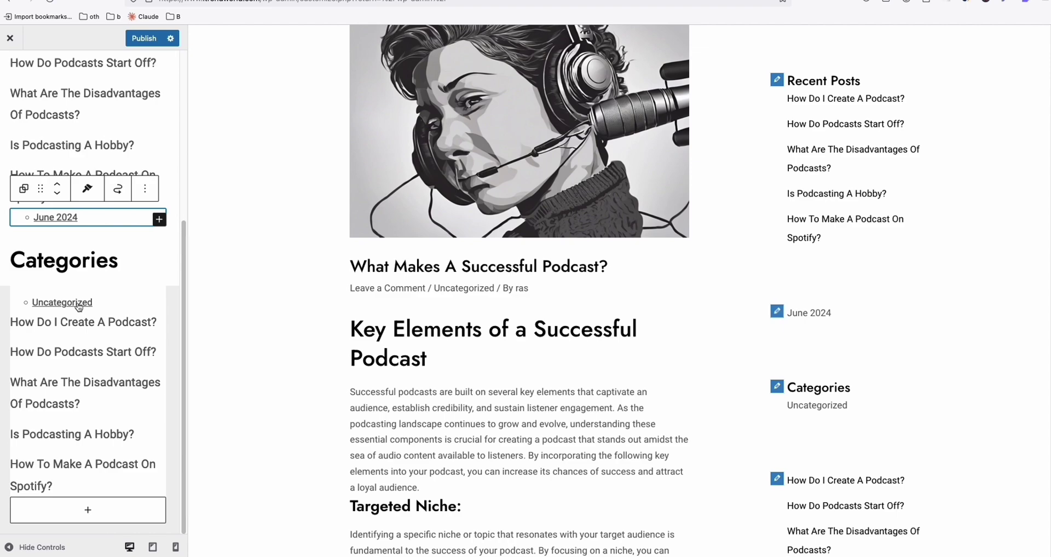
left_click(144, 194)
left_click(210, 489)
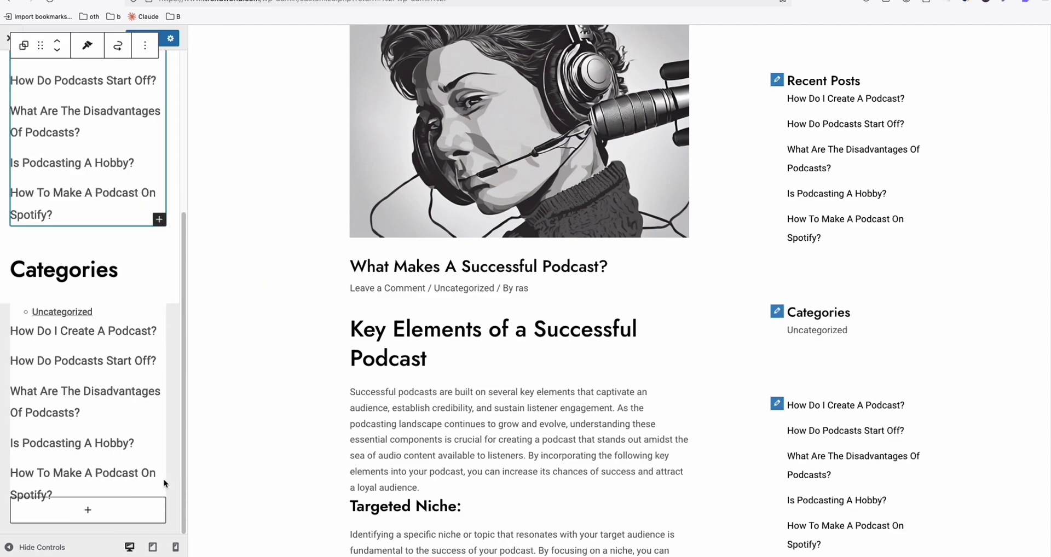
Step: Delete the Categories heading, Uncategorized list and duplicate post list from the sidebar
left_click(112, 261)
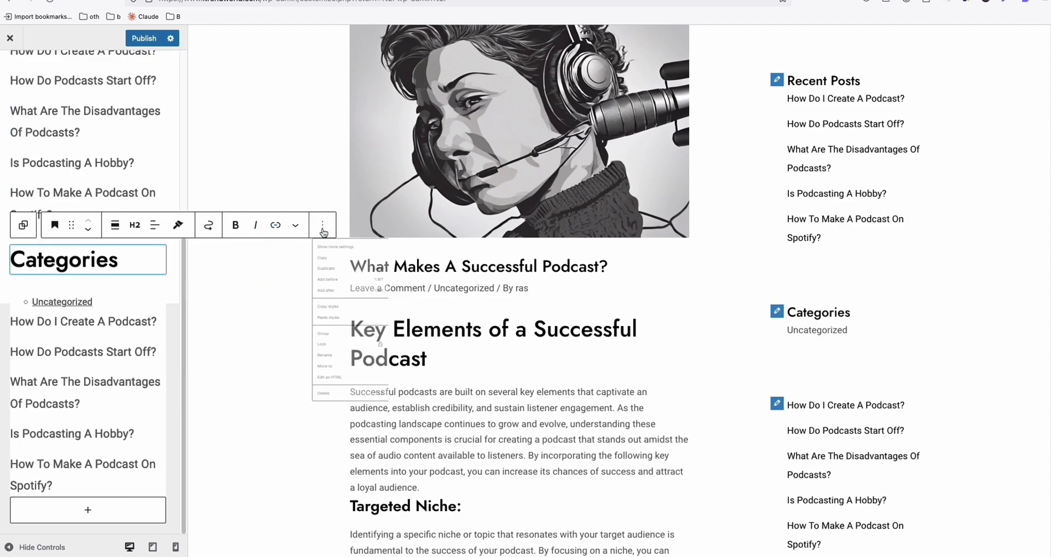
left_click(322, 232)
left_click(328, 528)
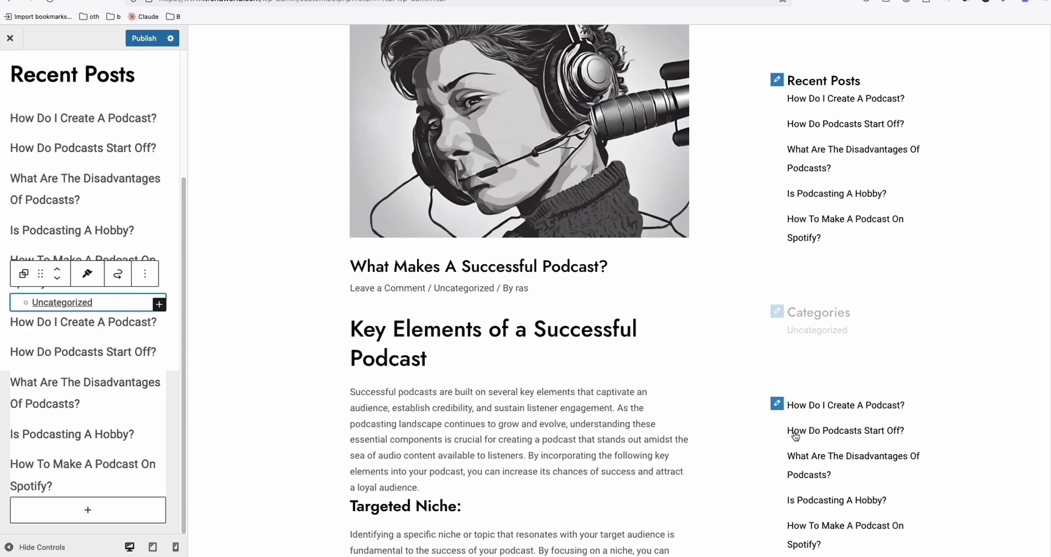
left_click(142, 281)
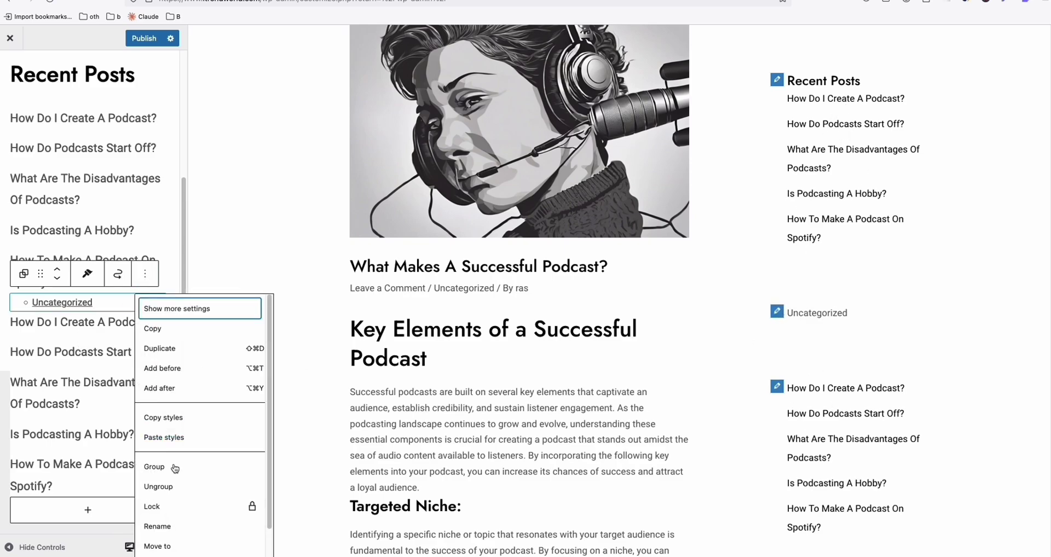
scroll(181, 438, "down", 1)
left_click(159, 545)
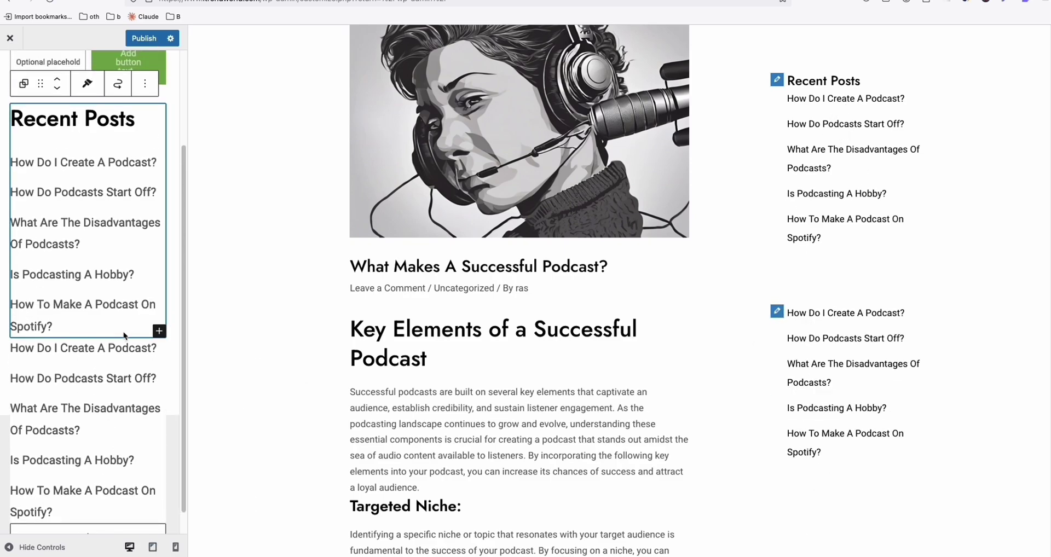
scroll(159, 368, "down", 1)
left_click(158, 368)
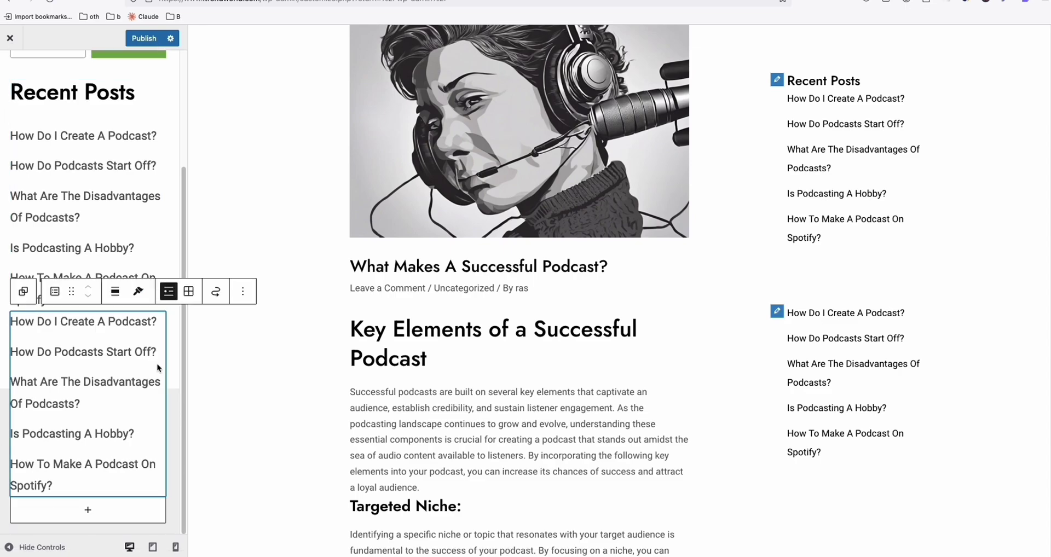
left_click(243, 295)
left_click(249, 550)
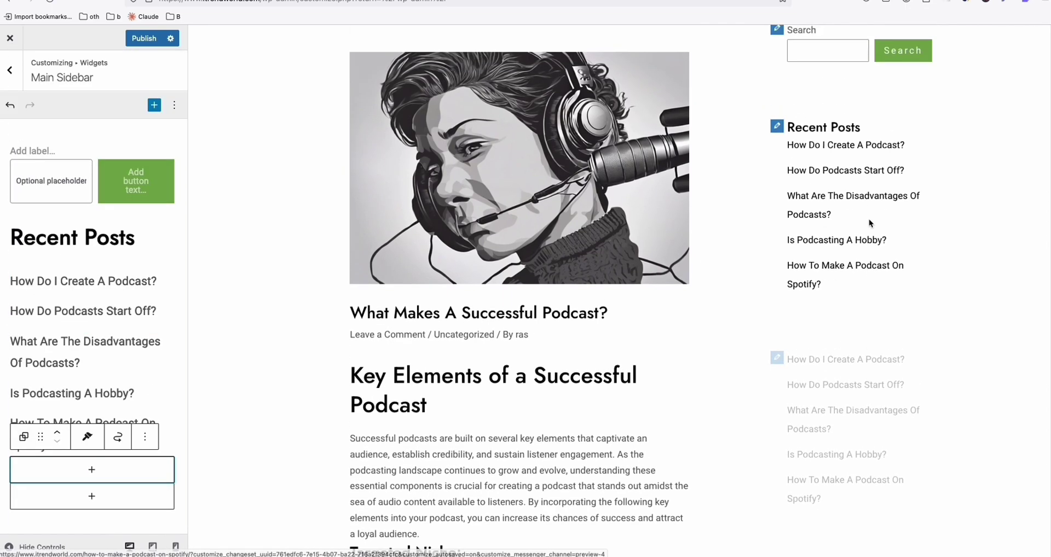
Step: Set the Recent Posts list's number of items to 15
left_click(121, 284)
left_click(244, 253)
left_click(263, 277)
scroll(98, 340, "down", 5)
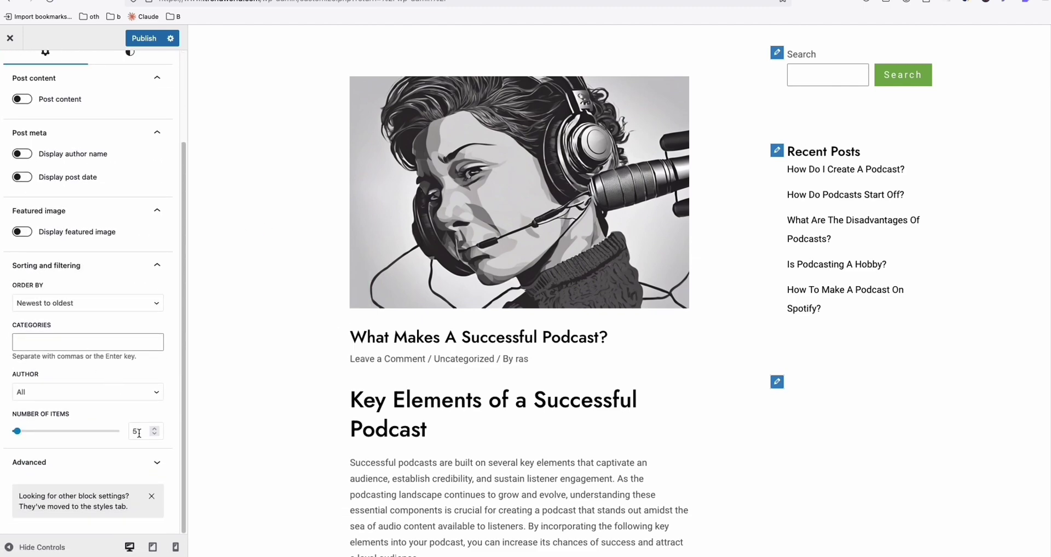
type("1")
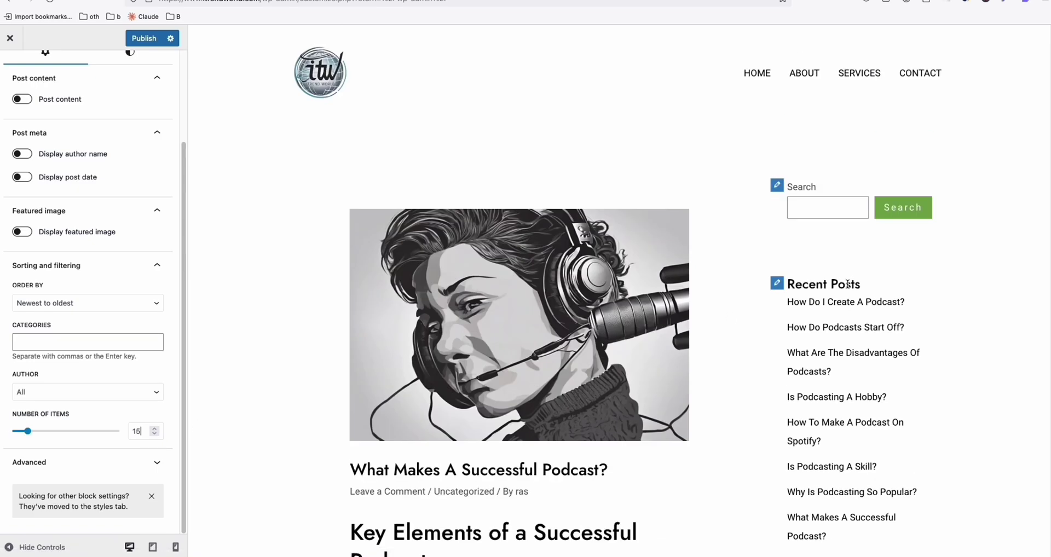
scroll(562, 378, "down", 2)
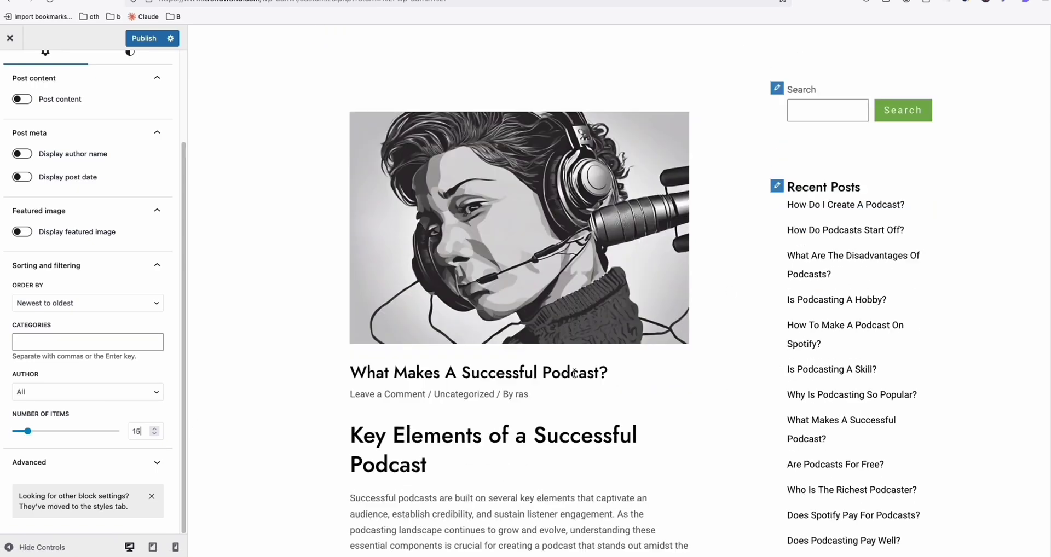
scroll(57, 290, "up", 2)
scroll(56, 290, "up", 3)
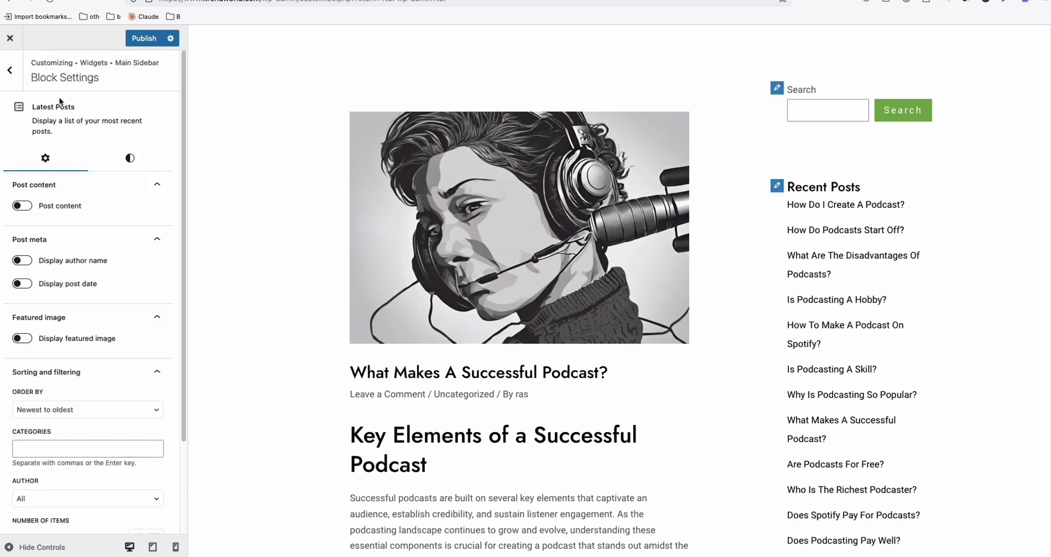
Step: Go back from the sidebar widgets to the Blog > Single Post settings
left_click(10, 70)
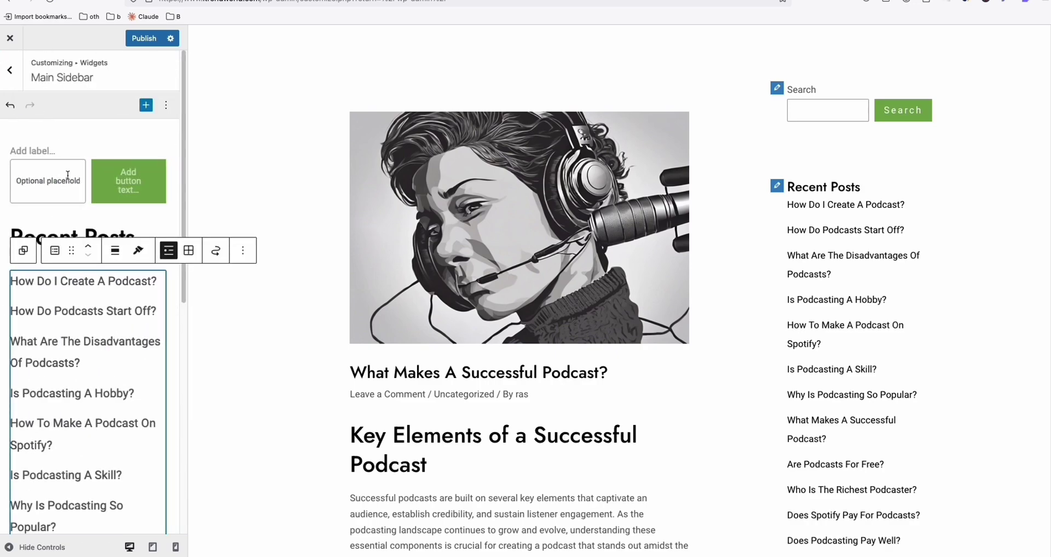
left_click(10, 70)
left_click(7, 69)
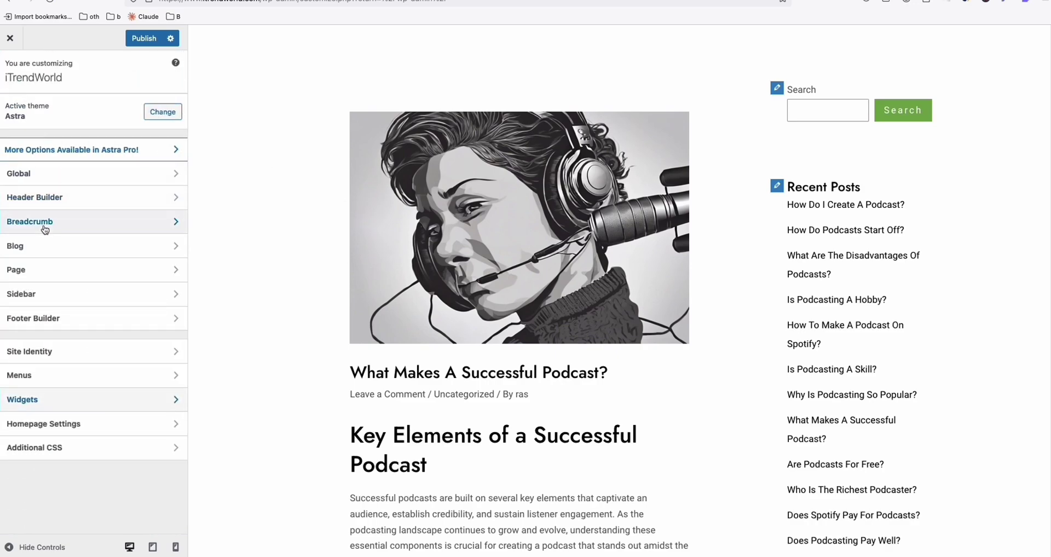
left_click(37, 243)
left_click(39, 129)
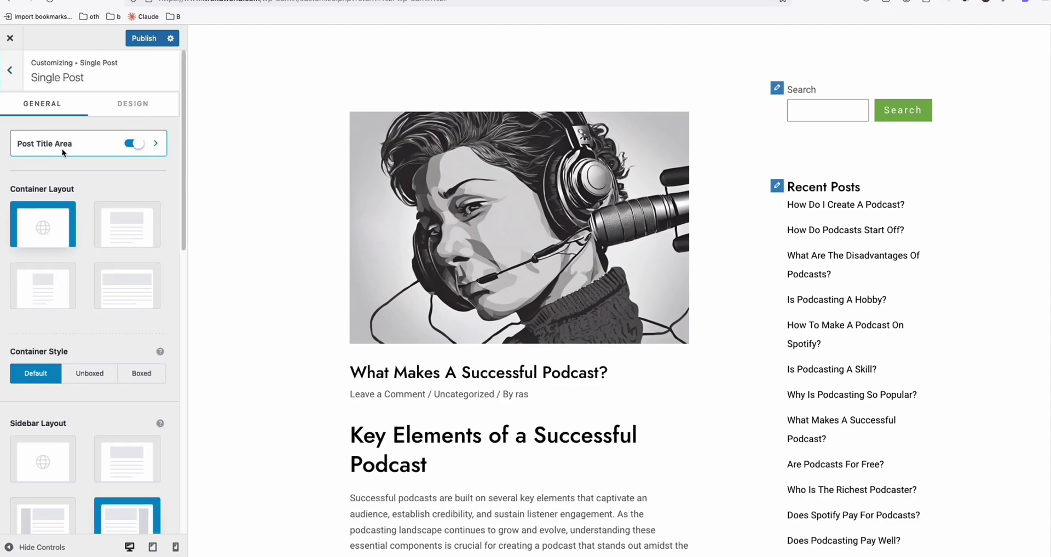
Step: Switch the single-post Comments toggle off and check the post preview
scroll(478, 197, "down", 5)
scroll(478, 197, "down", 5)
scroll(509, 200, "down", 5)
scroll(511, 198, "down", 5)
scroll(460, 231, "down", 5)
scroll(460, 231, "down", 5)
scroll(457, 368, "down", 5)
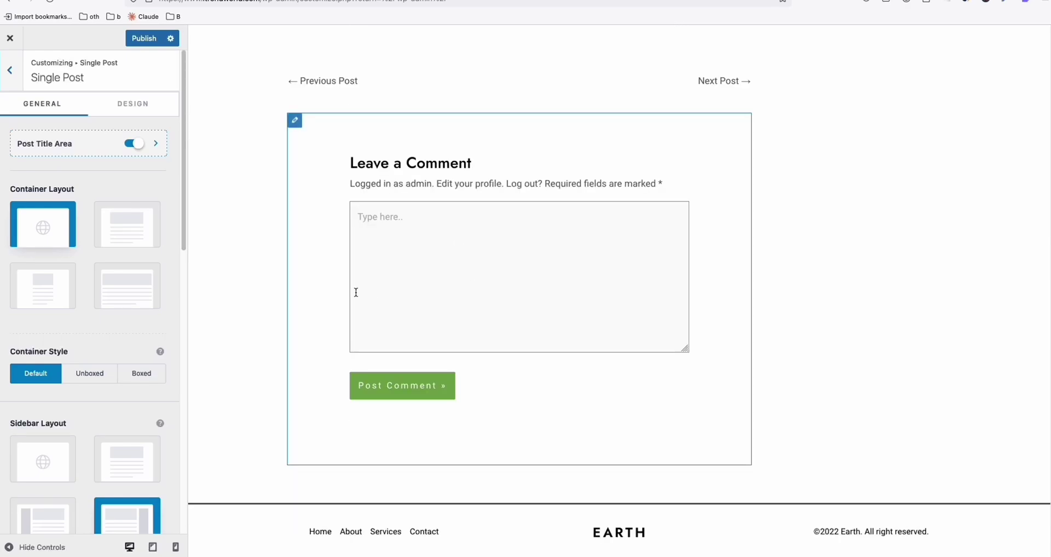
scroll(79, 304, "down", 10)
scroll(93, 310, "down", 1)
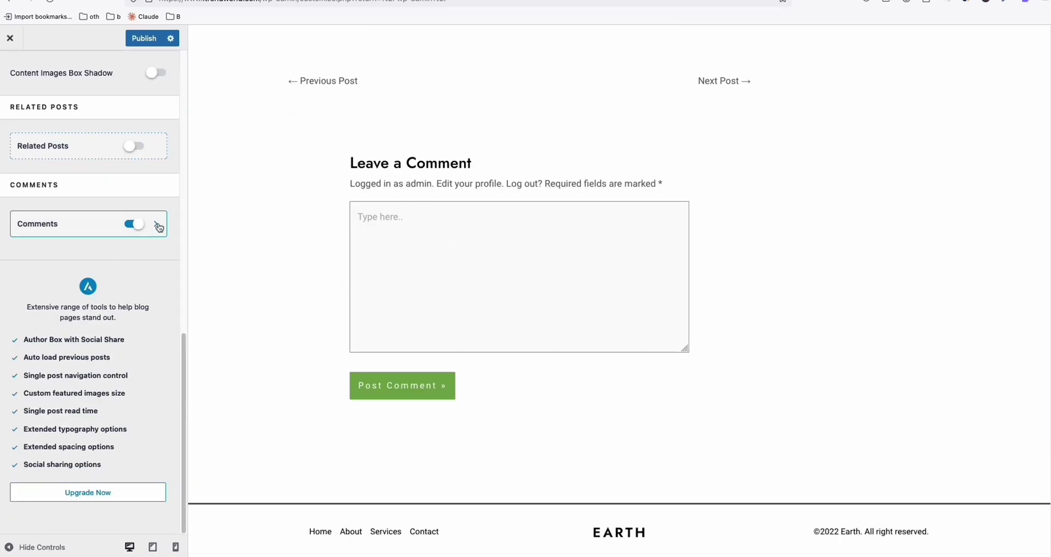
left_click(135, 225)
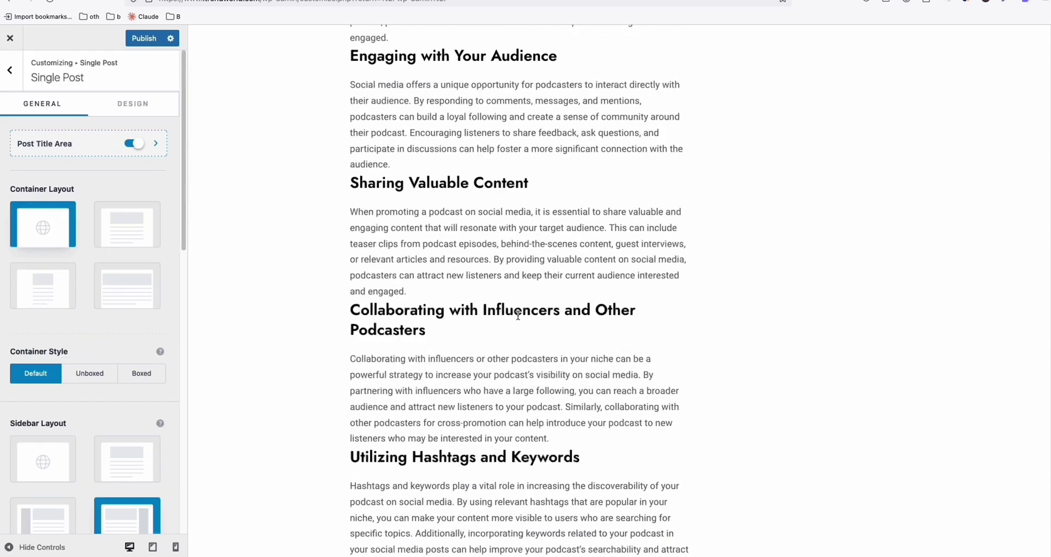
scroll(527, 316, "up", 10)
scroll(527, 316, "up", 5)
scroll(527, 316, "up", 5)
scroll(527, 316, "up", 5)
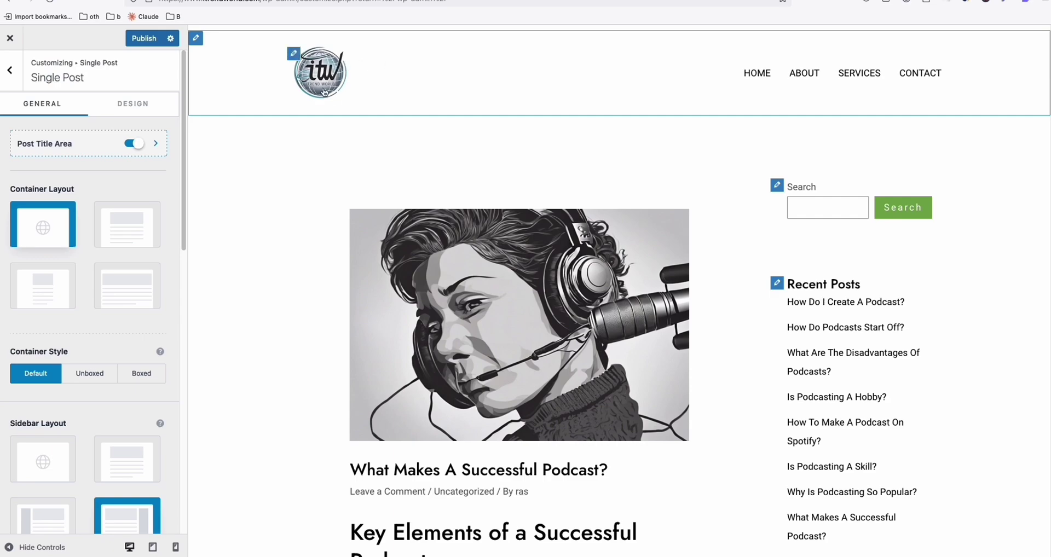
Step: Turn on the site title display beside the header logo
mouse_move(320, 72)
left_click(294, 55)
scroll(134, 192, "down", 1)
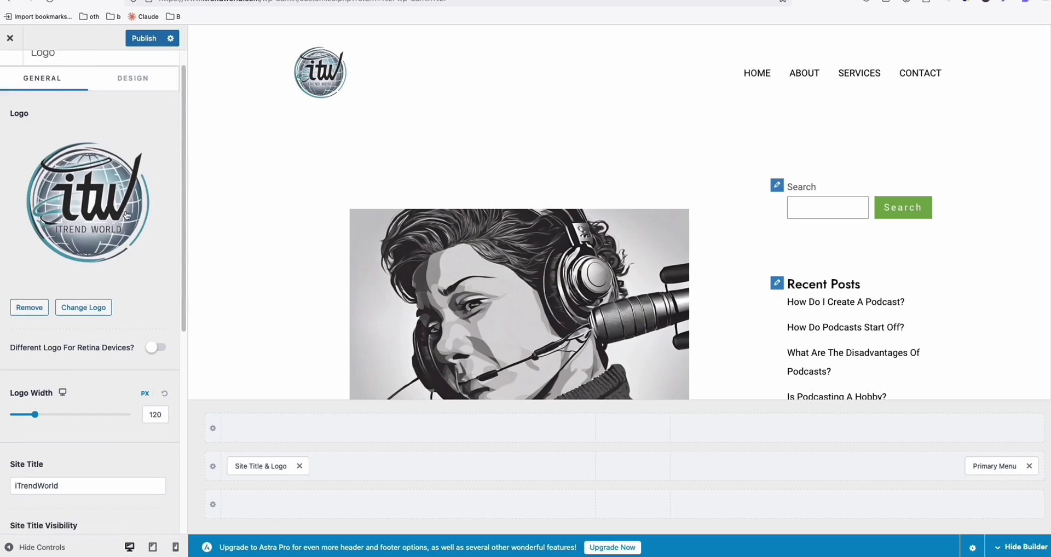
scroll(122, 234, "down", 3)
scroll(122, 237, "down", 3)
scroll(50, 361, "down", 2)
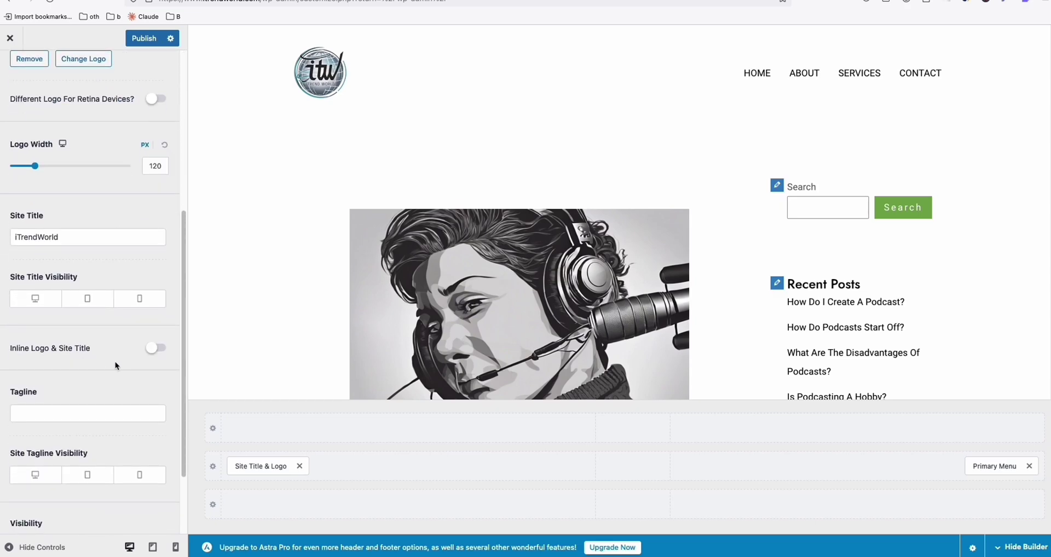
left_click(153, 351)
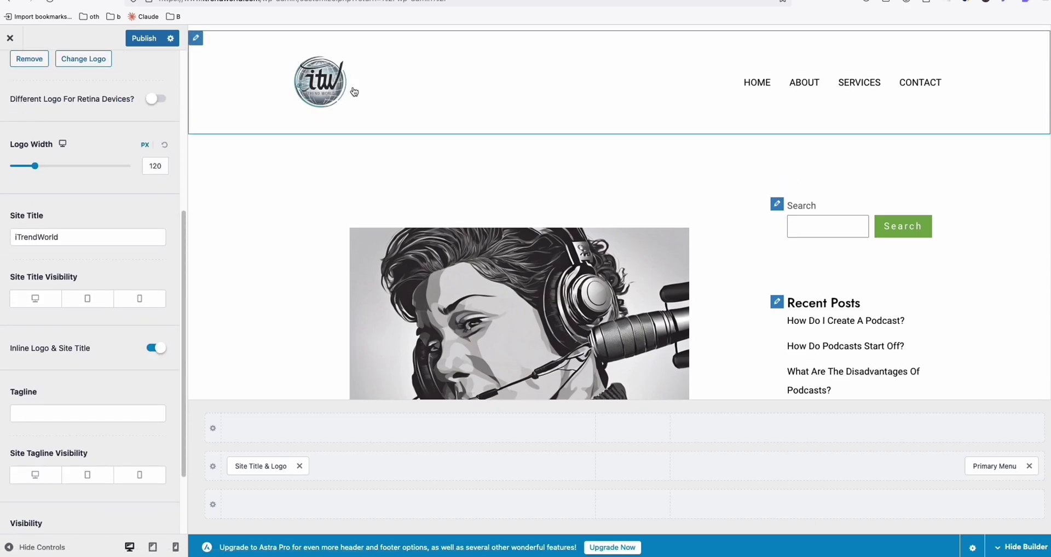
scroll(126, 170, "up", 5)
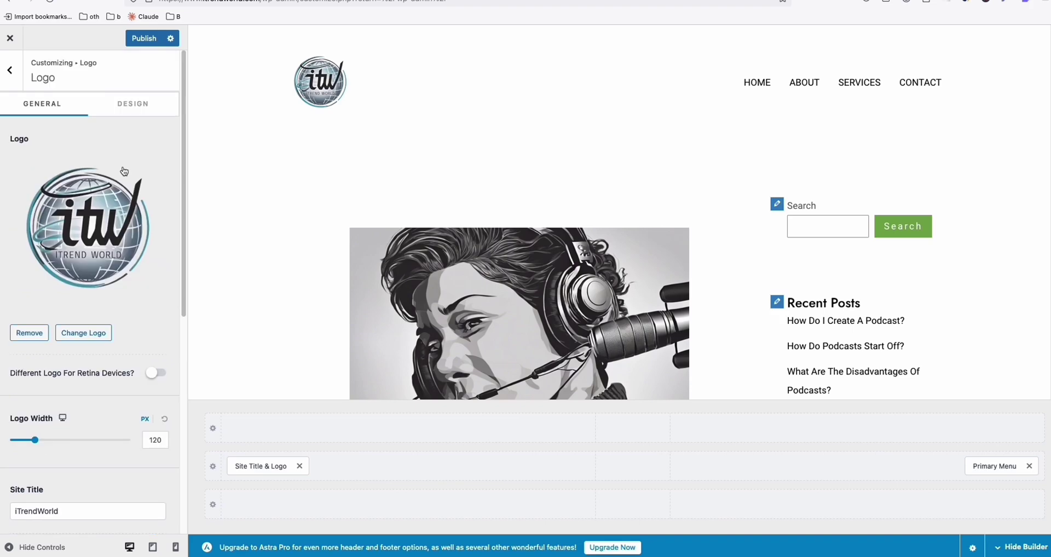
Step: Set the two site title colours to dark red and a darker red
left_click(136, 105)
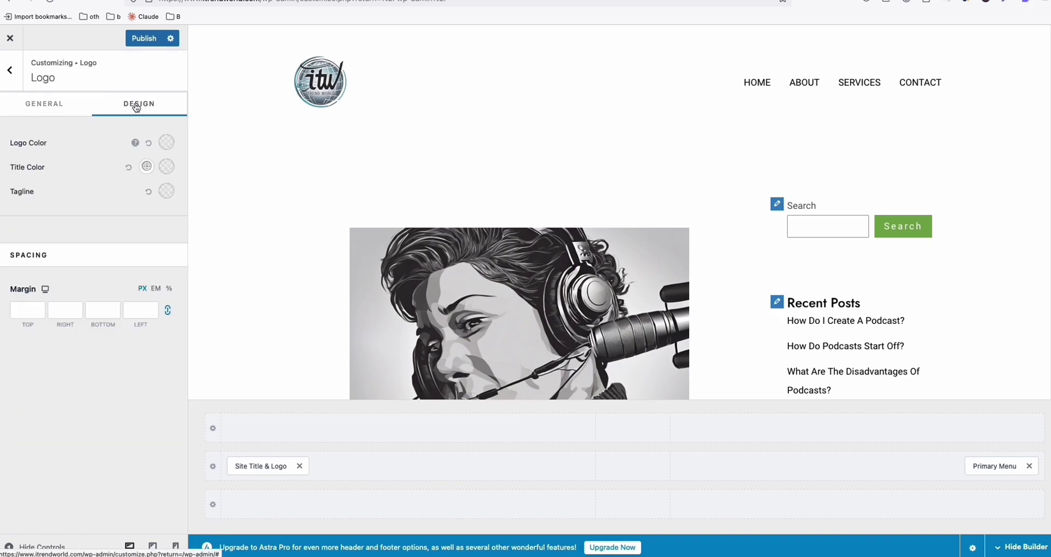
left_click(146, 170)
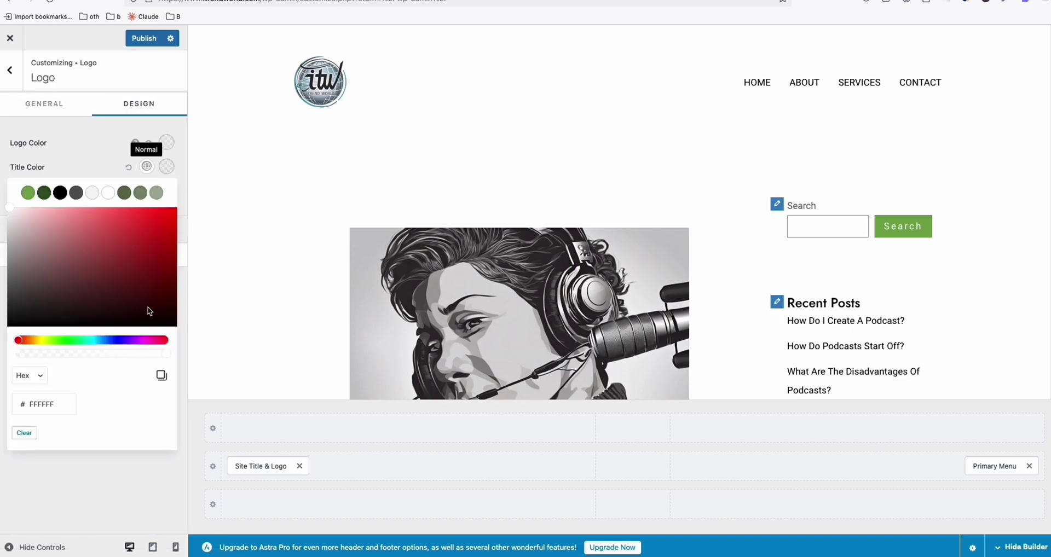
left_click_drag(147, 307, 152, 292)
left_click(166, 166)
left_click(153, 289)
left_click_drag(153, 289, 150, 306)
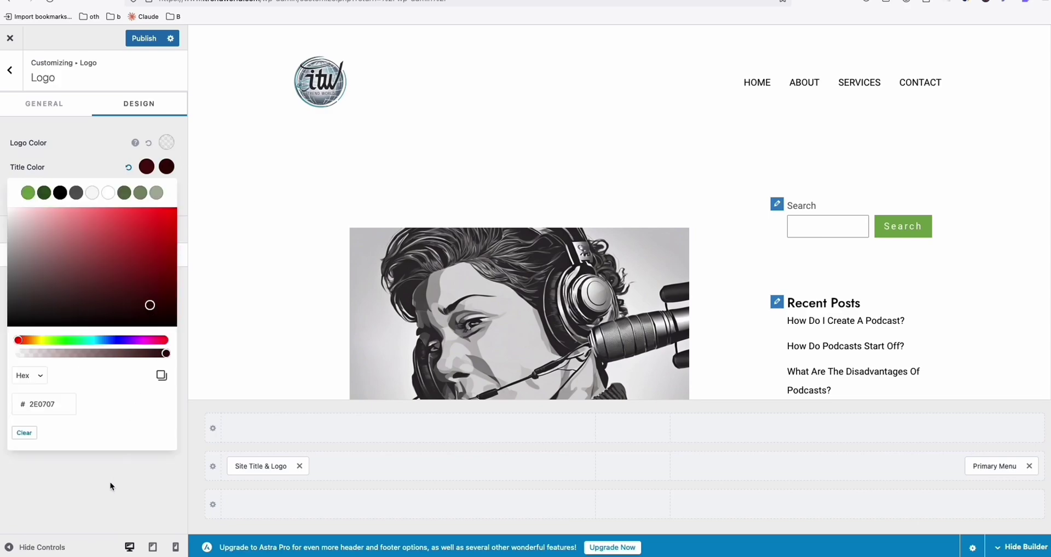
left_click(154, 375)
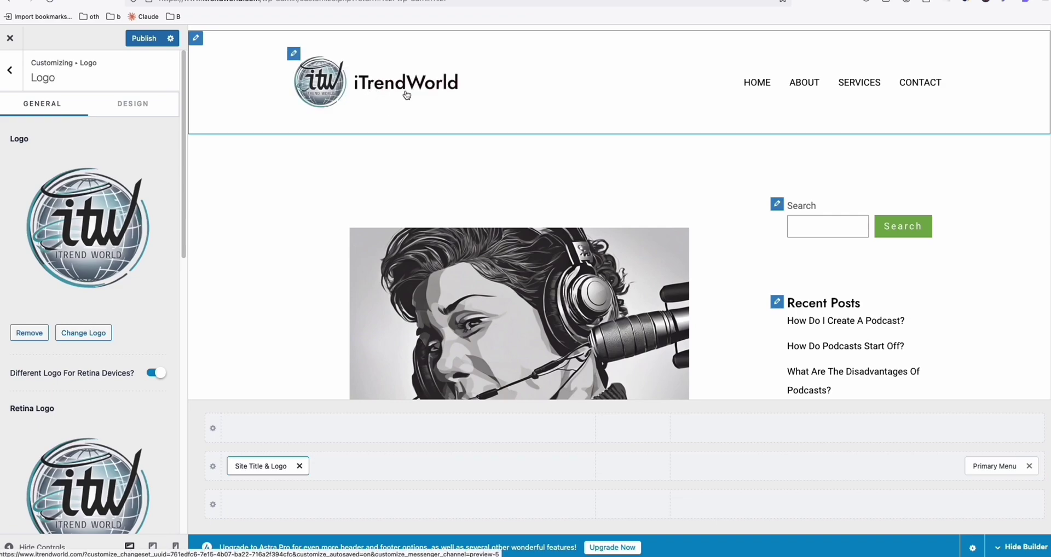
Step: Publish the logo header changes and open a podcast post in the preview
scroll(136, 286, "down", 3)
scroll(135, 286, "down", 5)
scroll(134, 286, "up", 5)
scroll(135, 287, "up", 3)
left_click(148, 38)
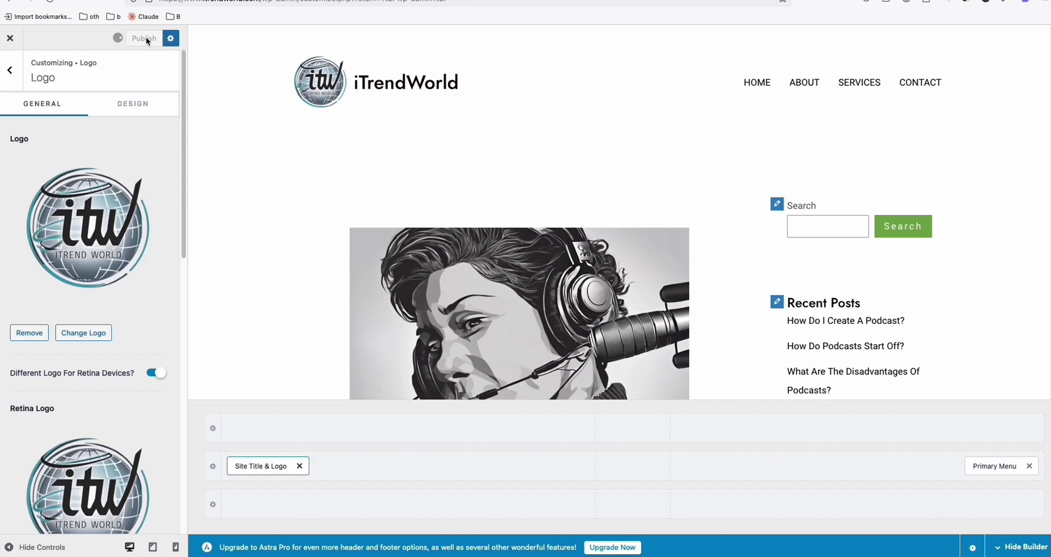
left_click(528, 273)
scroll(516, 276, "down", 7)
scroll(482, 282, "up", 10)
mouse_move(591, 122)
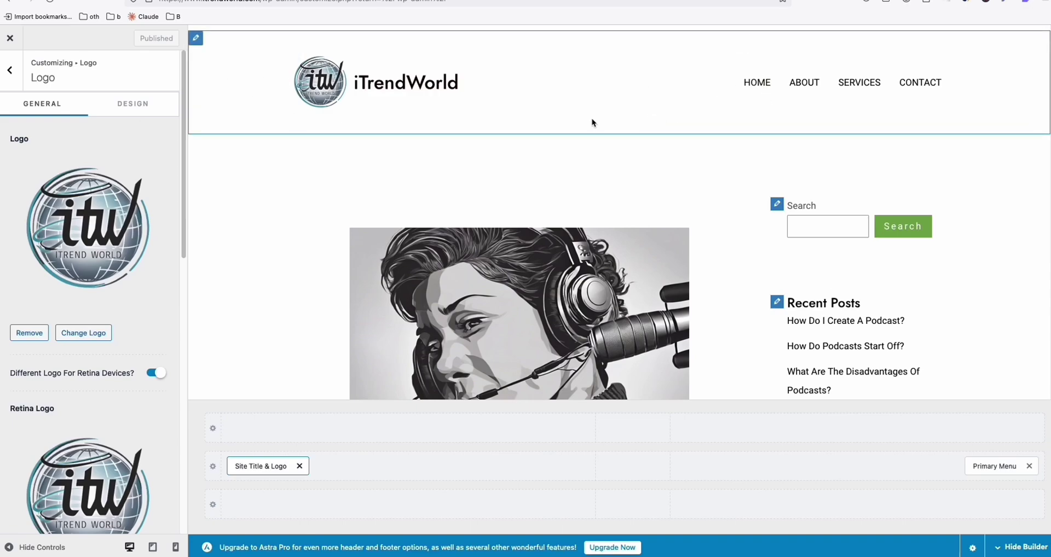
Step: Give the primary header a 2 px near-black (#1A0505) bottom border
left_click(10, 70)
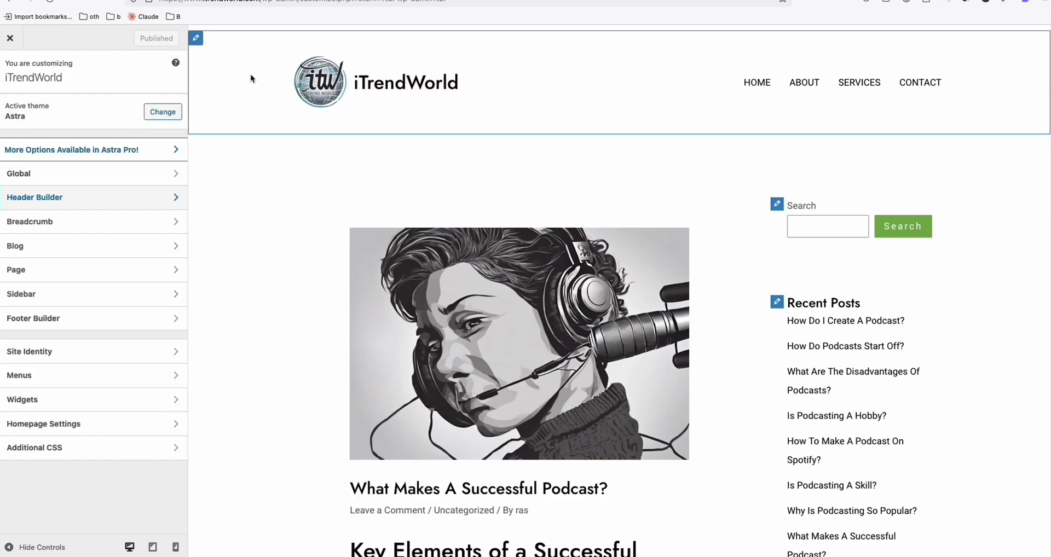
left_click(196, 40)
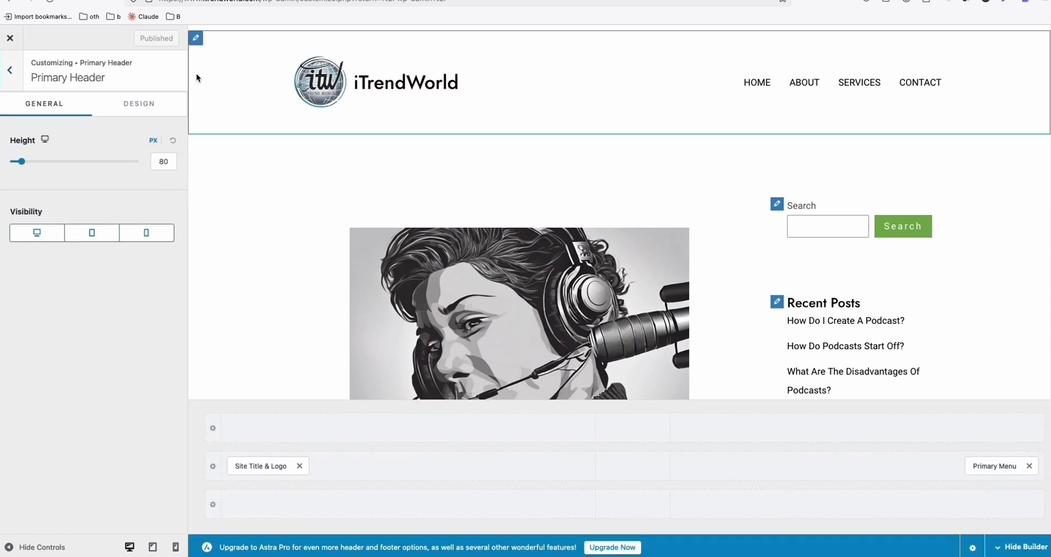
left_click(134, 110)
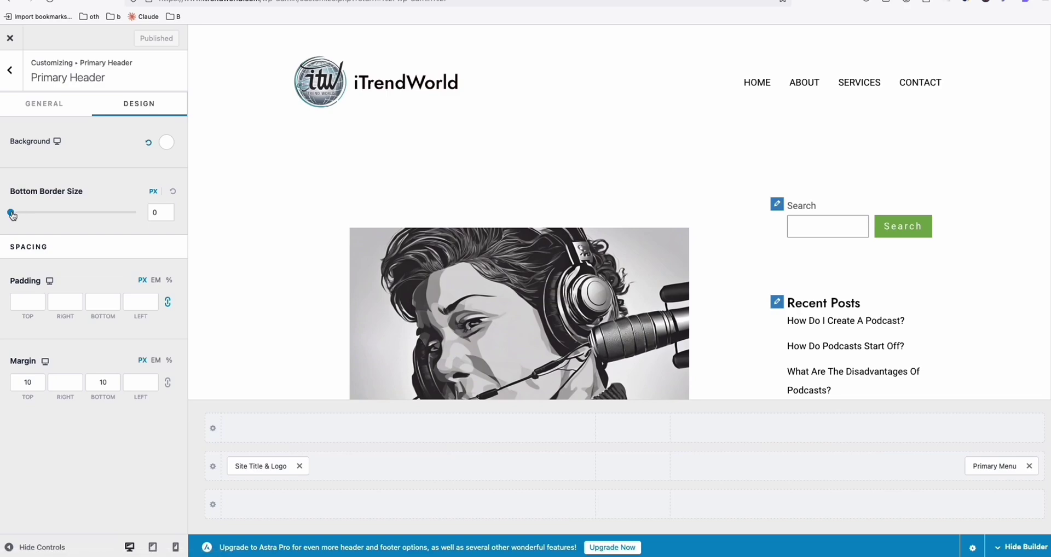
left_click_drag(11, 212, 22, 213)
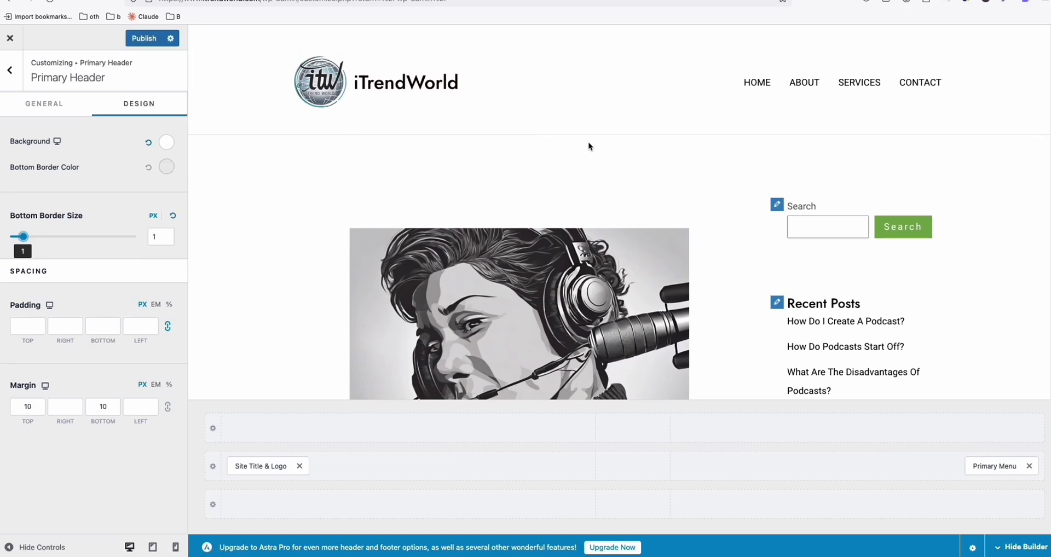
left_click_drag(30, 241, 34, 239)
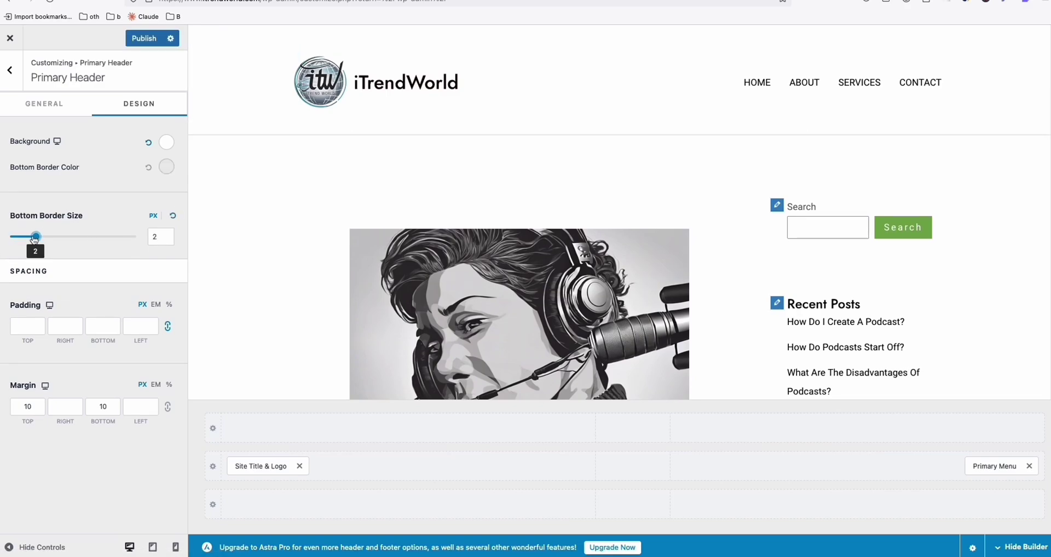
left_click(166, 166)
left_click(143, 315)
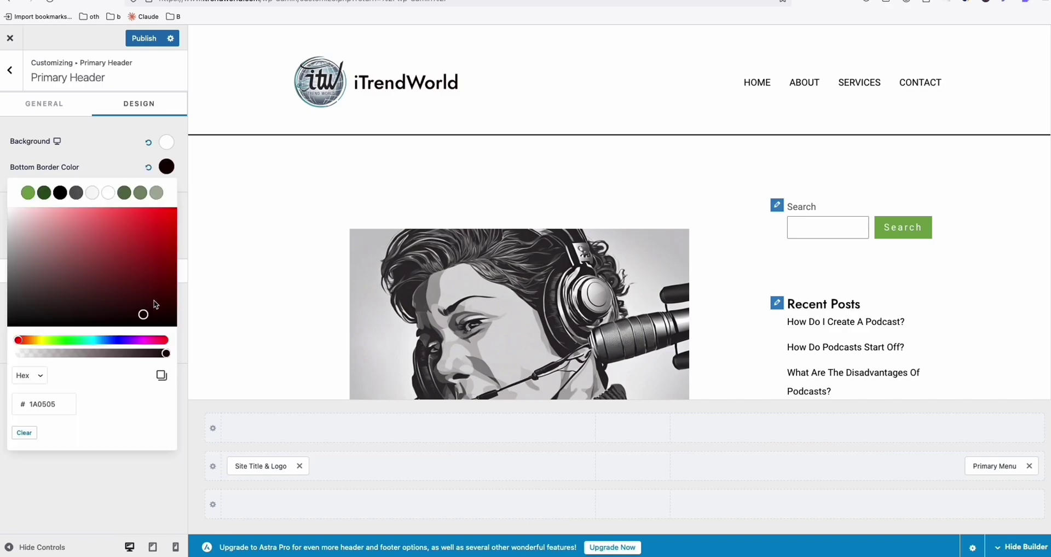
left_click(97, 493)
Step: Set the primary header background to light grey F6F8F5
left_click(166, 143)
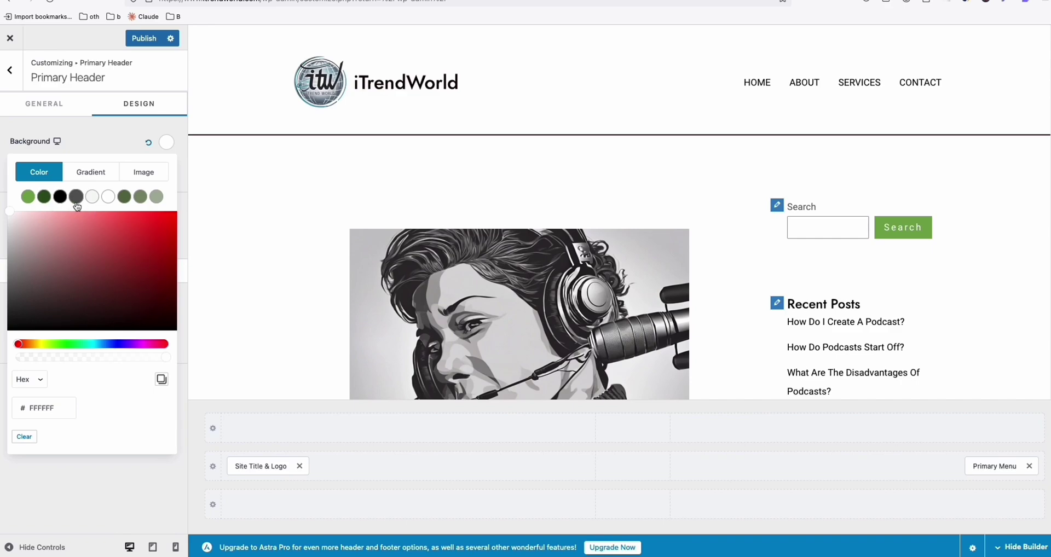
left_click(92, 198)
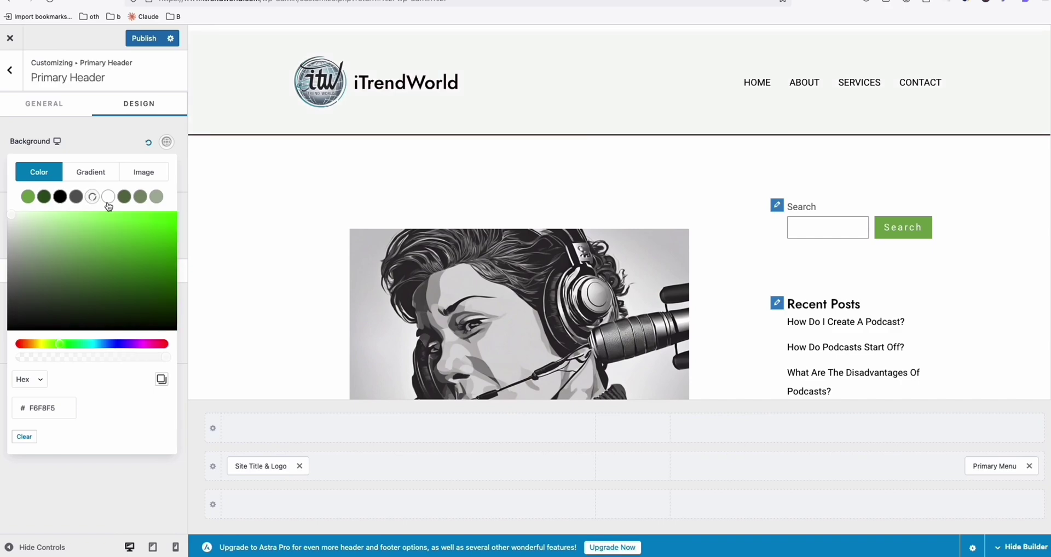
left_click(156, 196)
left_click(108, 197)
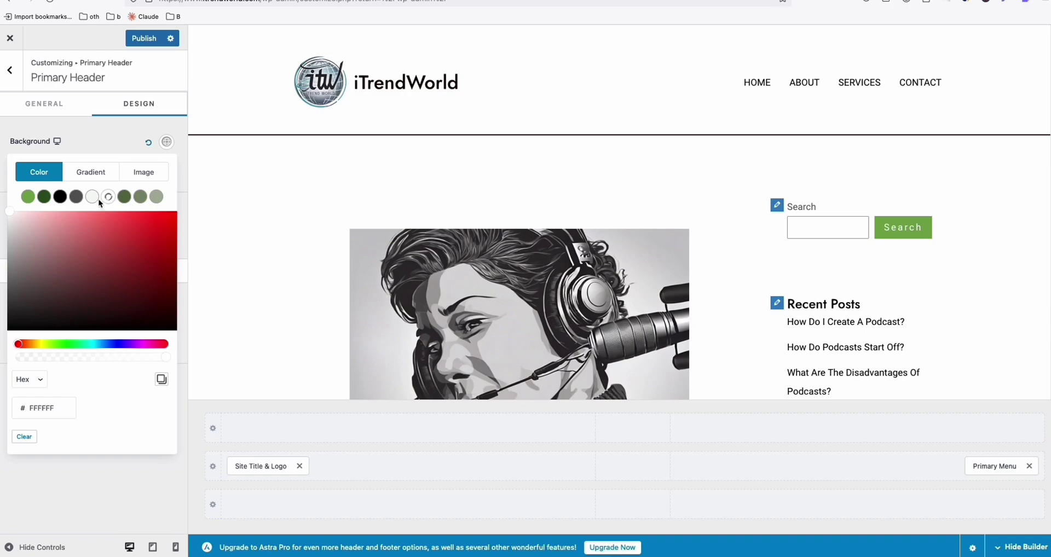
left_click(76, 198)
left_click(114, 492)
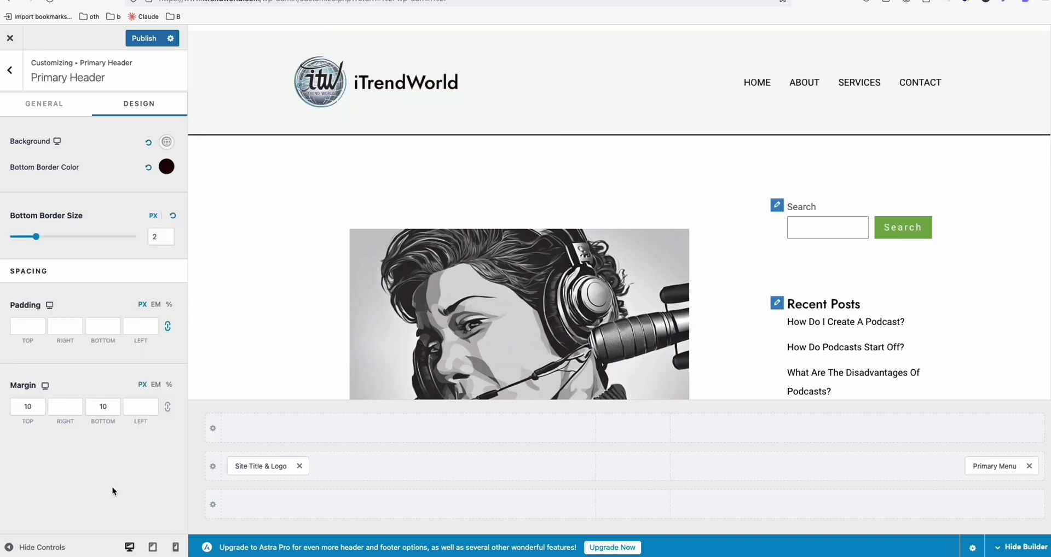
Step: Set the primary menu hover style to Zoom In
left_click(755, 68)
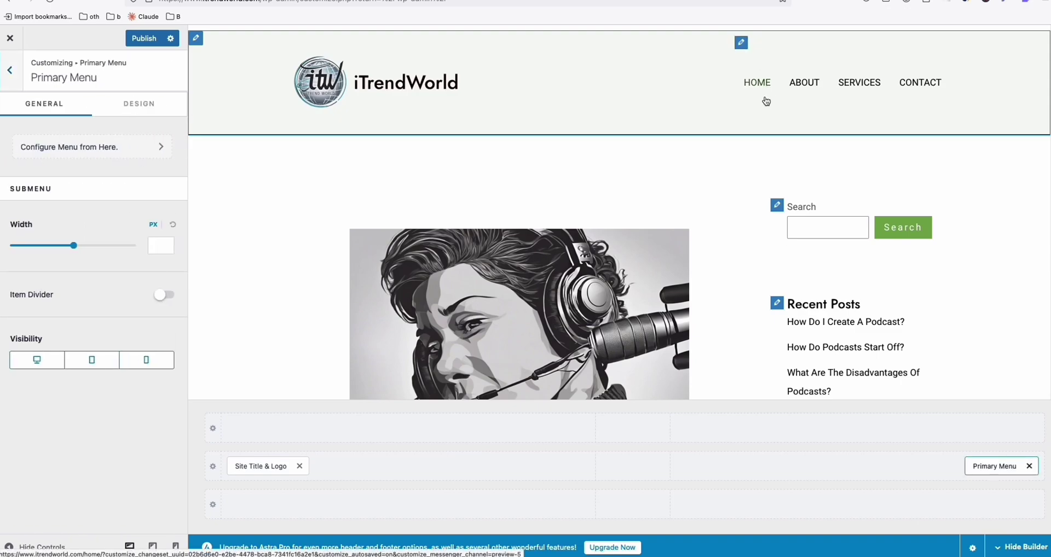
left_click(138, 105)
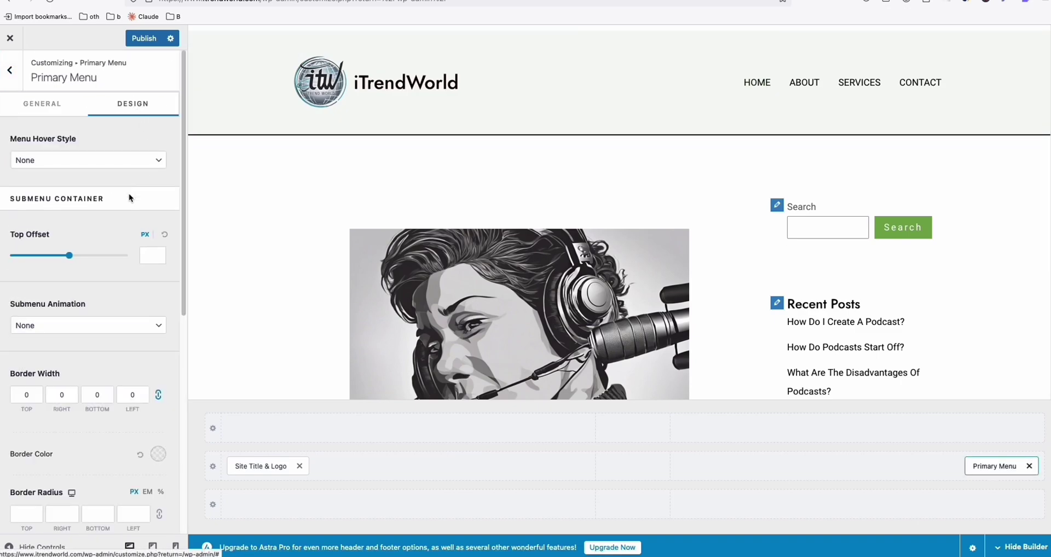
left_click(106, 161)
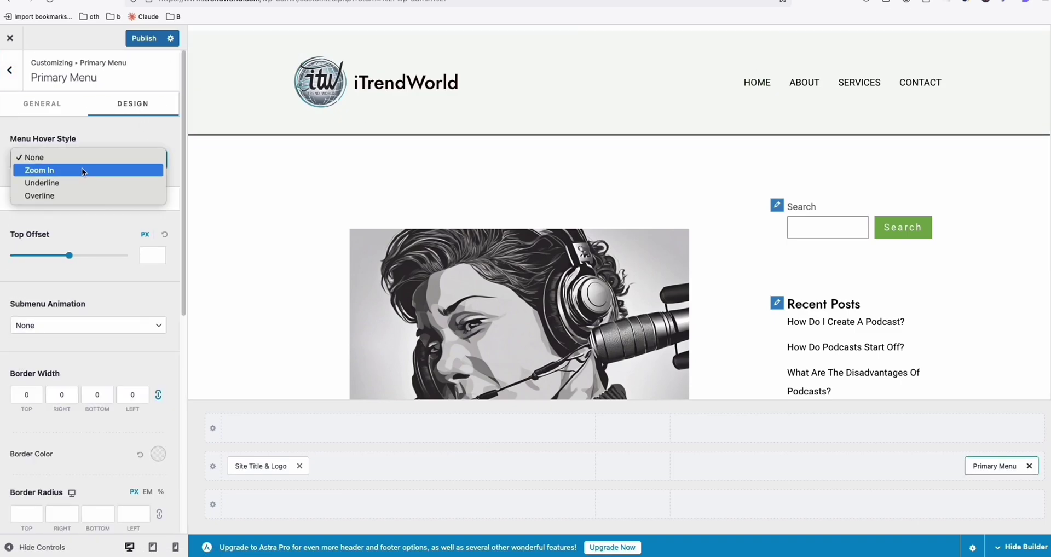
left_click(53, 174)
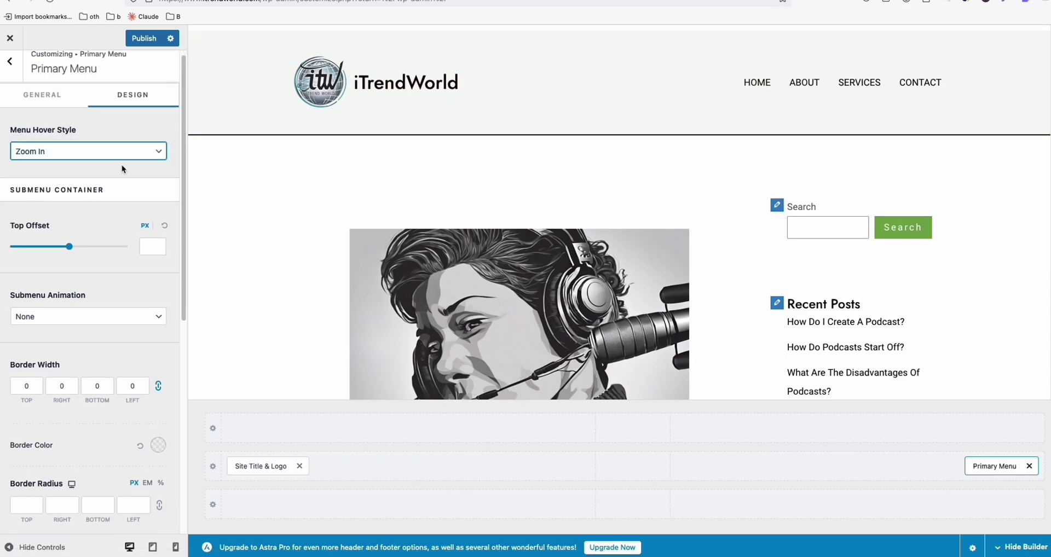
scroll(116, 171, "down", 2)
scroll(110, 170, "down", 1)
scroll(98, 170, "up", 3)
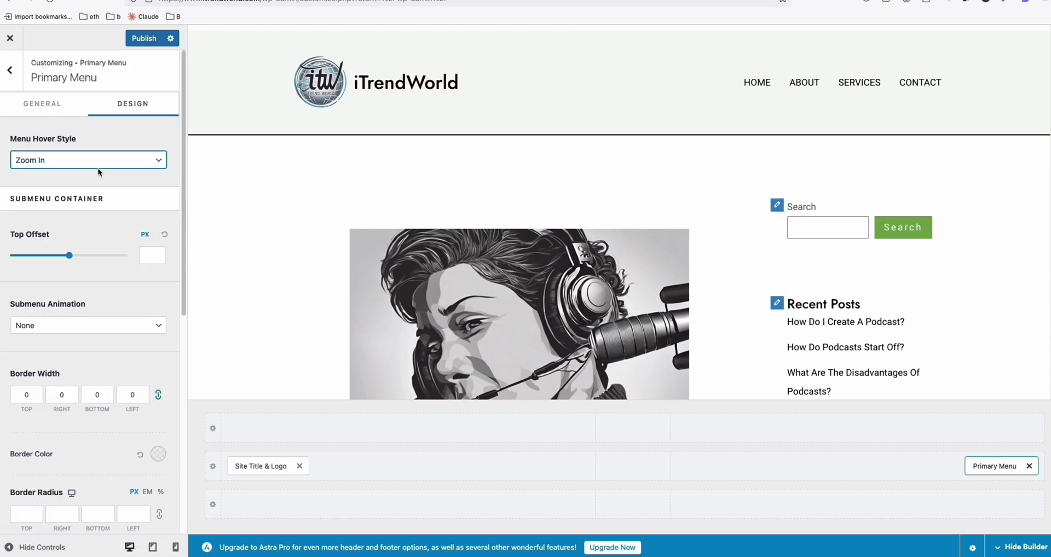
left_click(61, 111)
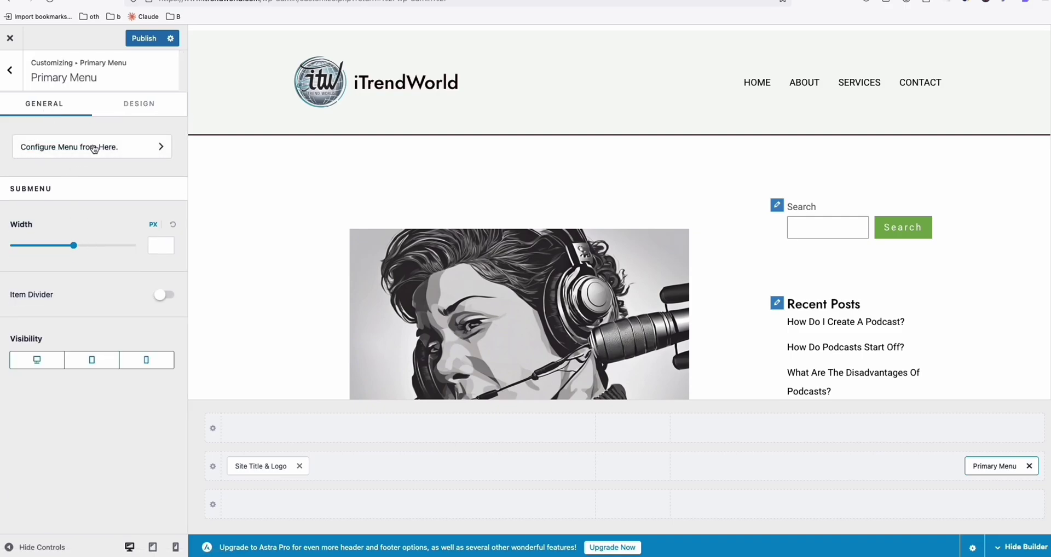
Step: Return to the header builder overview and scroll the preview down to the footer
left_click(10, 70)
scroll(400, 144, "down", 10)
scroll(399, 149, "down", 5)
scroll(404, 155, "down", 5)
scroll(404, 162, "down", 5)
scroll(401, 164, "down", 5)
scroll(401, 163, "down", 5)
scroll(403, 164, "down", 5)
scroll(406, 167, "down", 5)
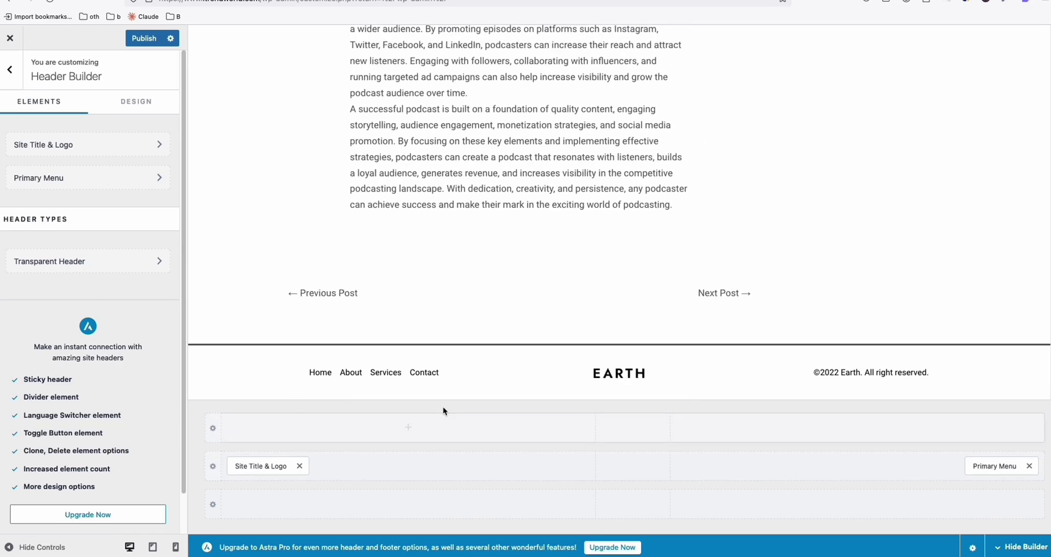
mouse_move(614, 374)
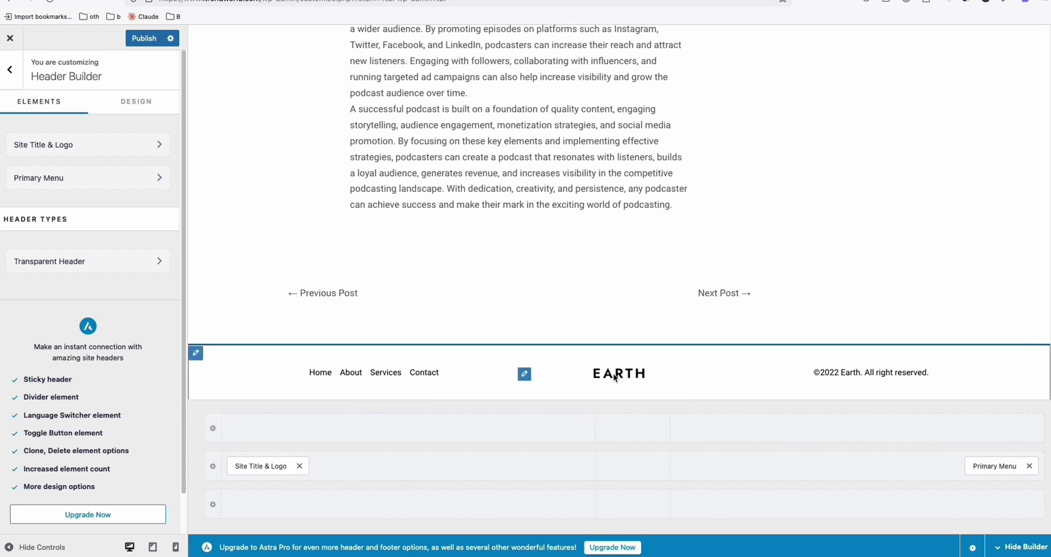
Step: Delete the EARTH image from the footer's HTML 1 block
left_click(524, 375)
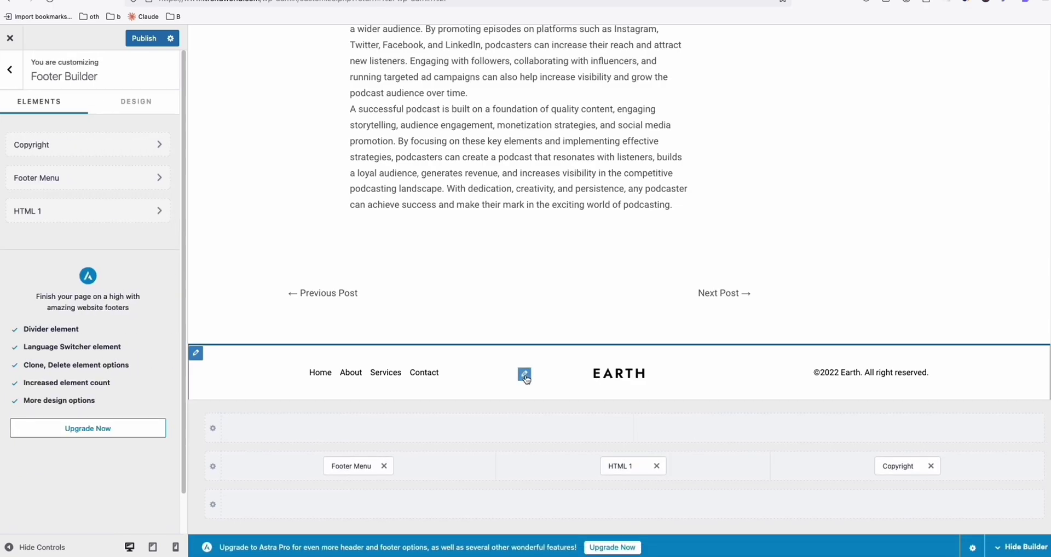
left_click(41, 247)
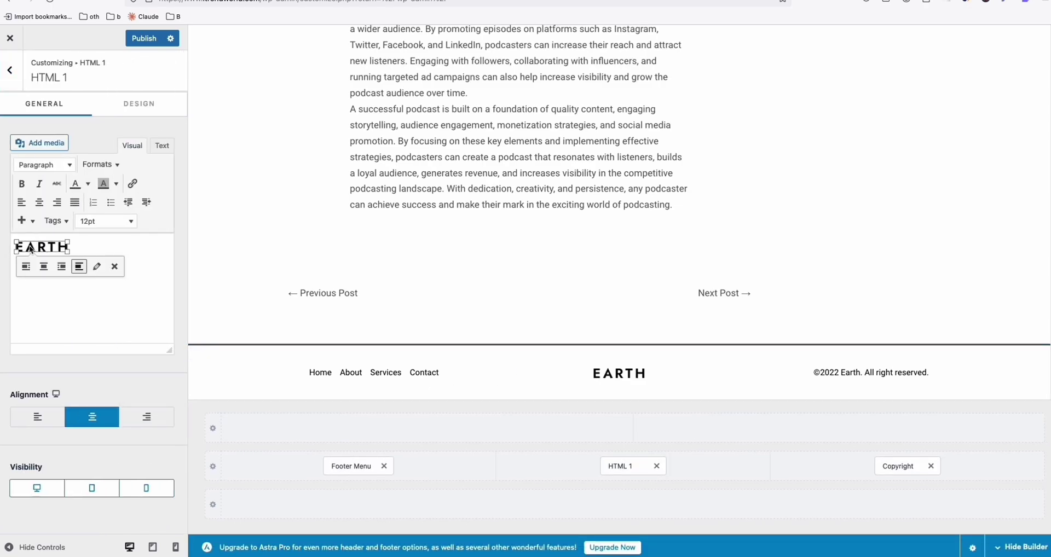
key("BackSpace")
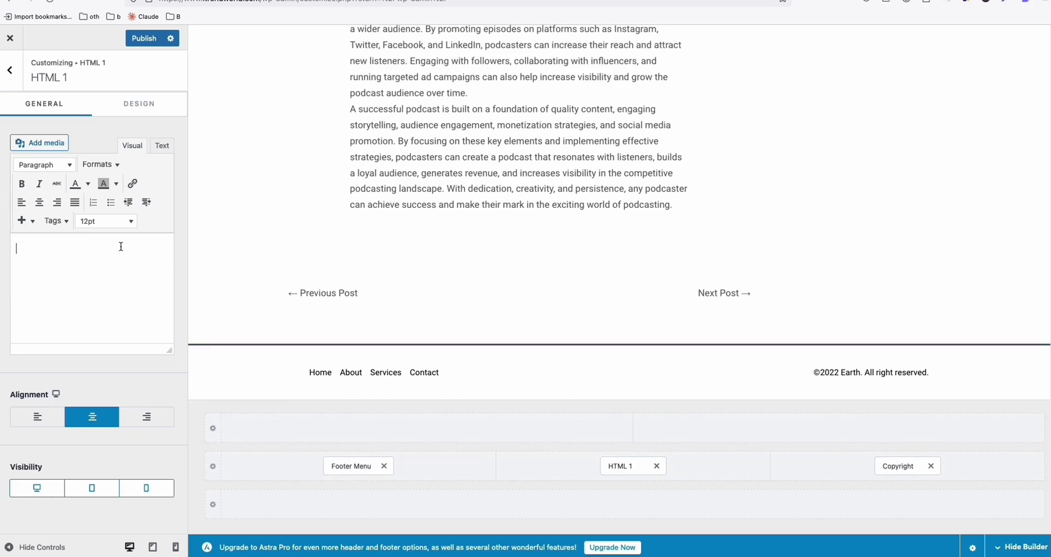
Step: Insert the ITW logo from the media library and shrink it via its corner handle
left_click(39, 143)
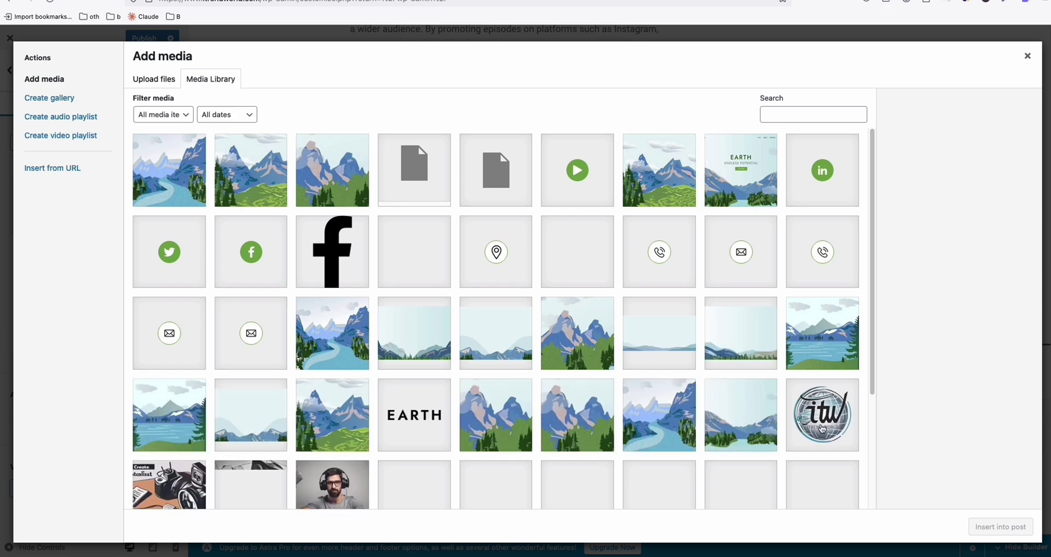
left_click(827, 426)
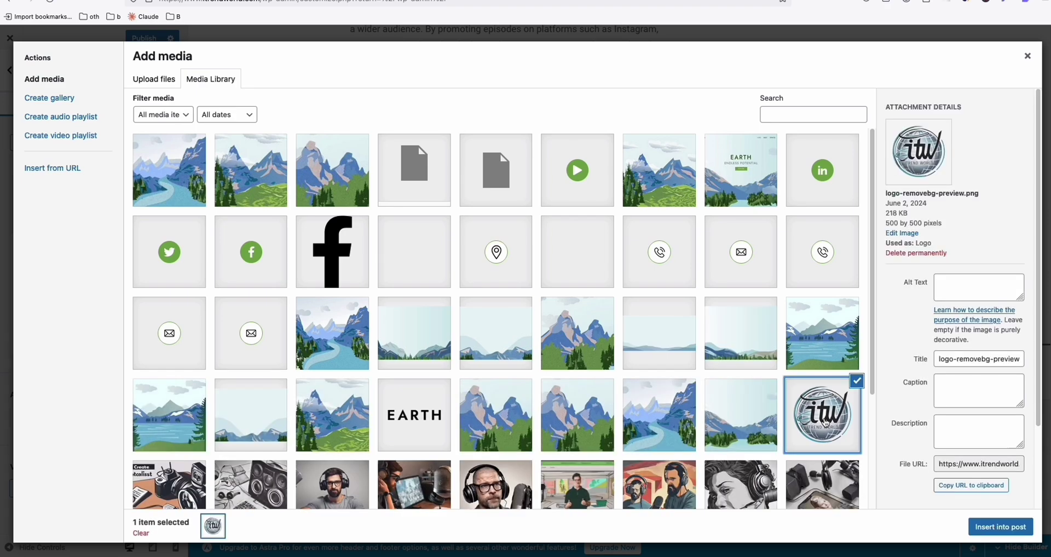
left_click(990, 529)
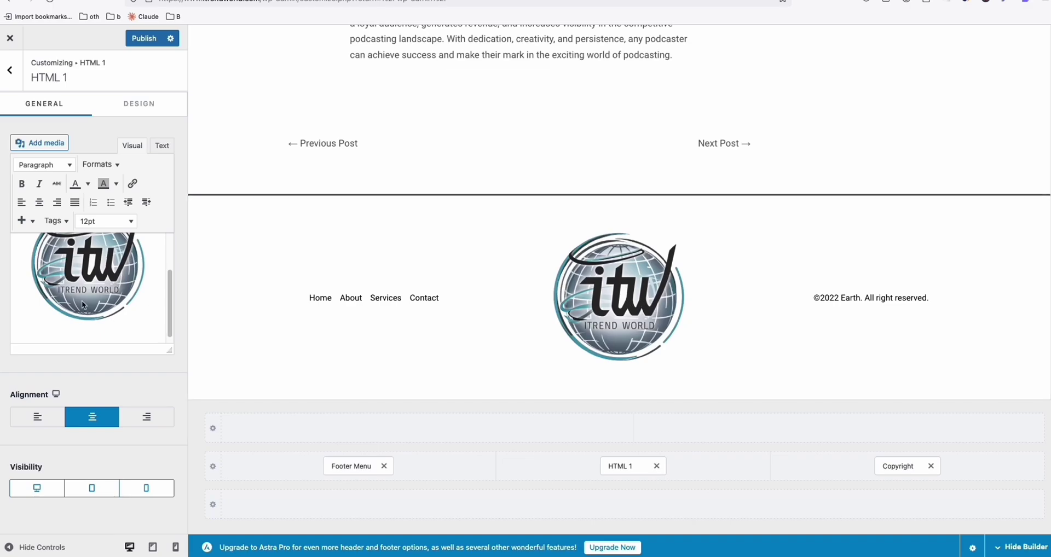
left_click(131, 335)
left_click_drag(160, 338, 111, 336)
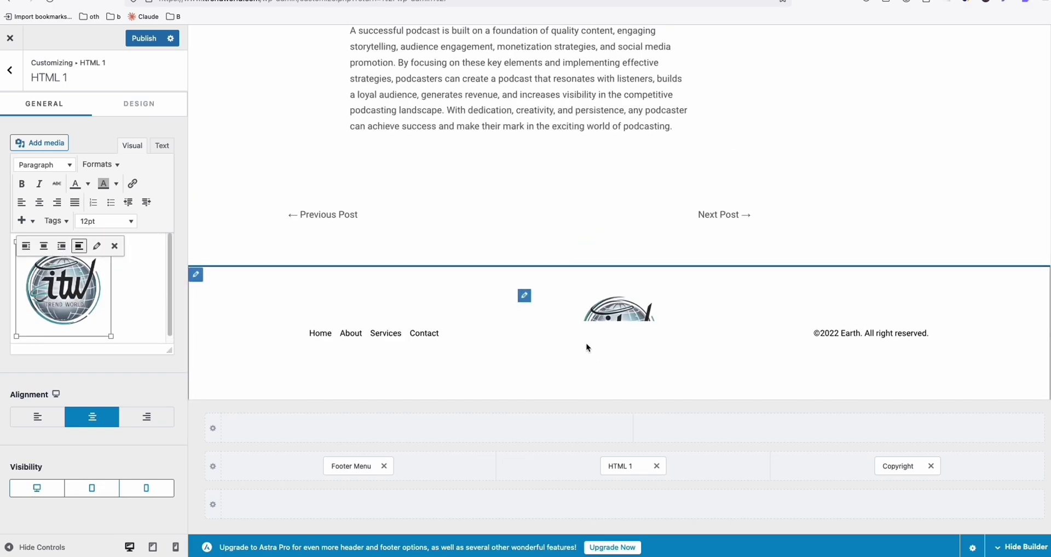
left_click_drag(110, 337, 94, 317)
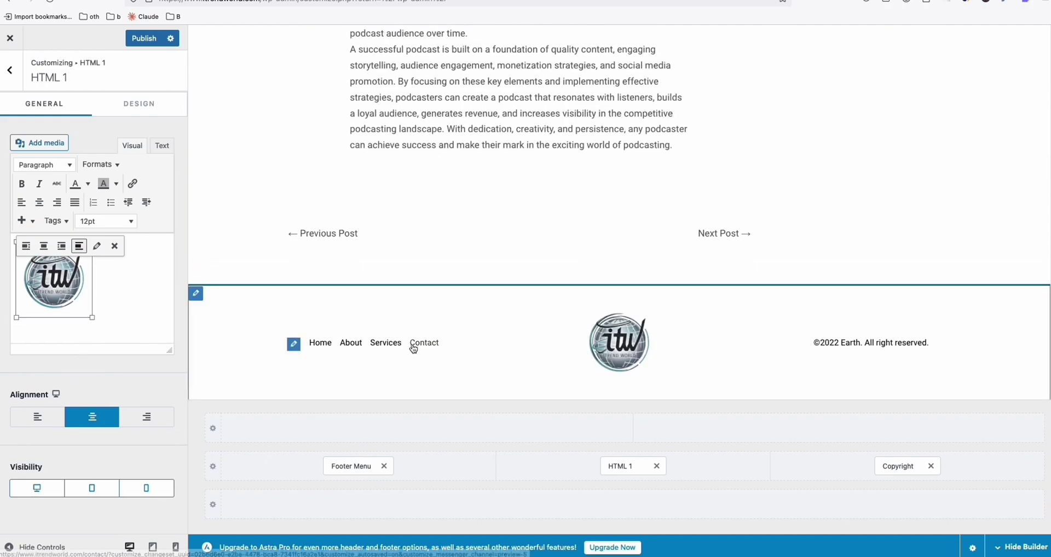
Step: Change 'Earth' to 'iTrendWorld' in the footer copyright text
left_click(935, 344)
double_click(58, 248)
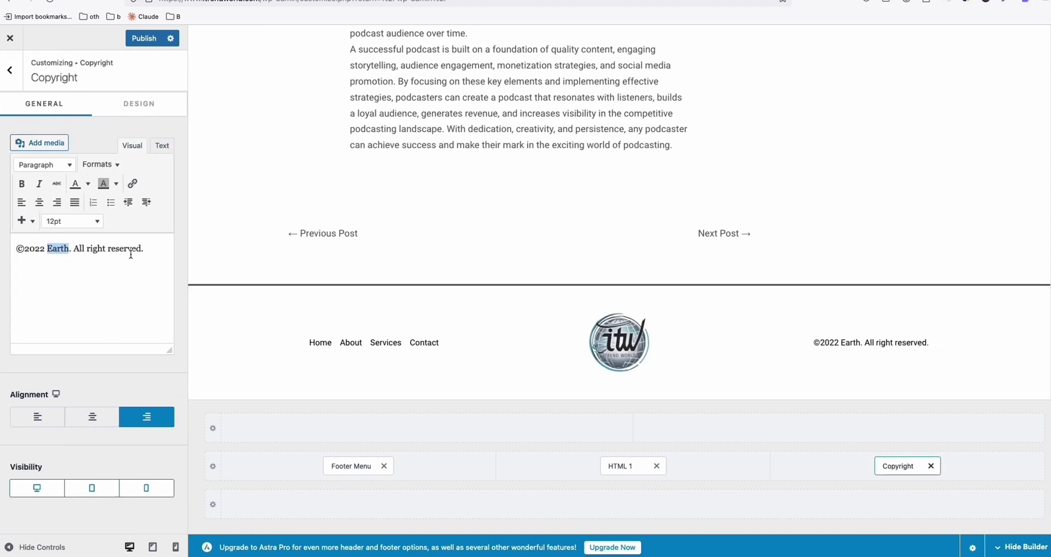
type("iTrendWorld")
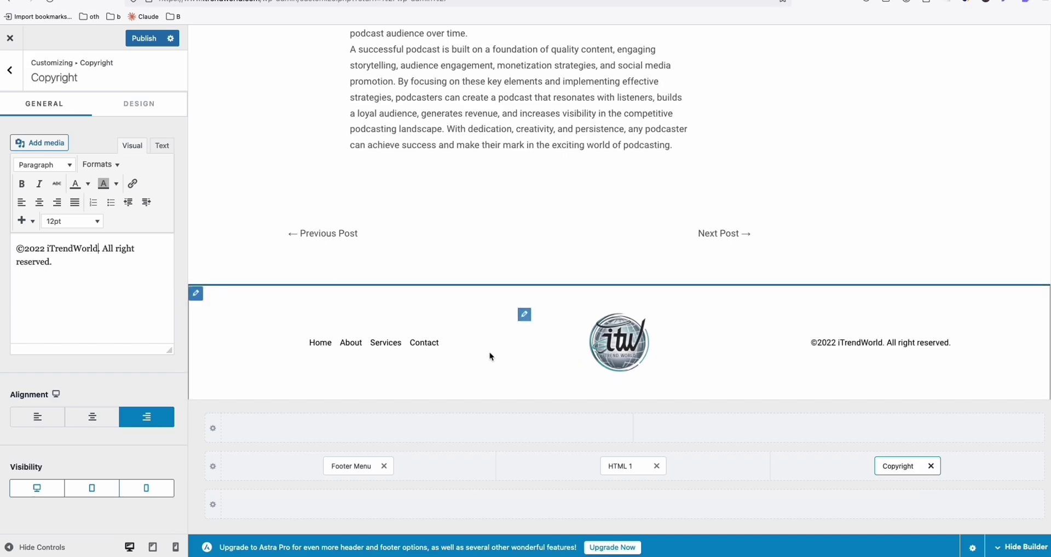
left_click(142, 105)
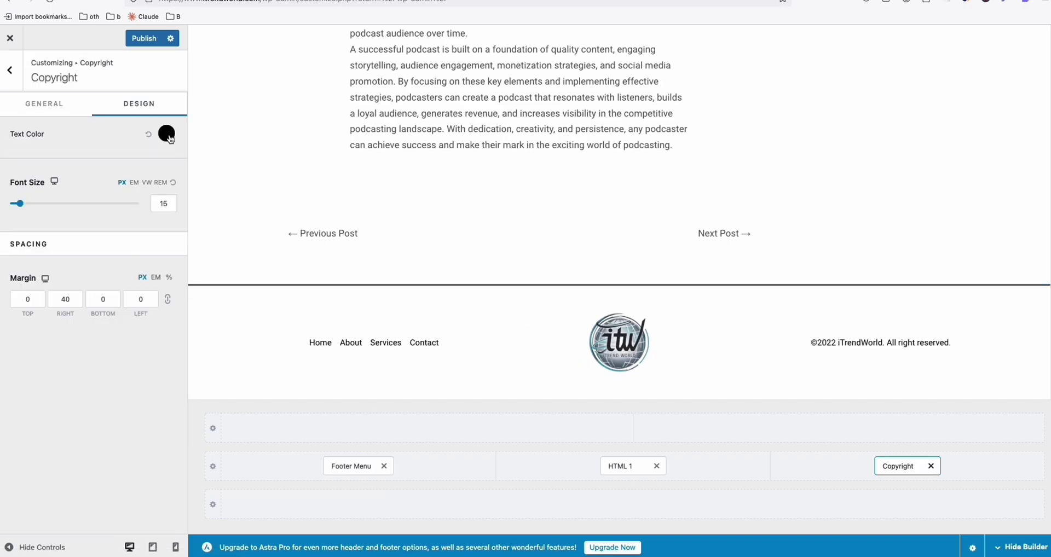
Step: Set the primary footer background to light grey F6F8F5, then return to the main Customizer menu
mouse_move(493, 353)
left_click(196, 296)
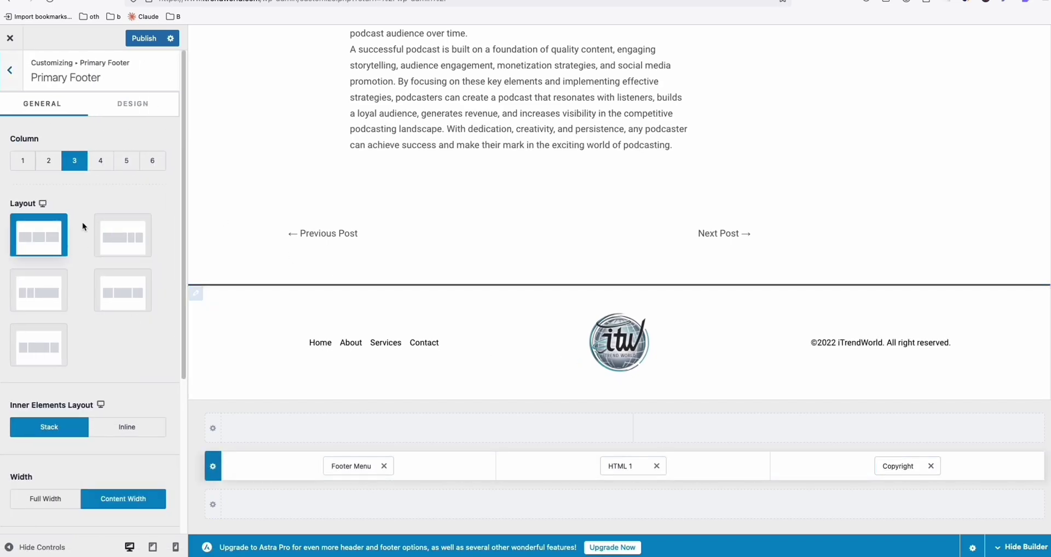
left_click(122, 110)
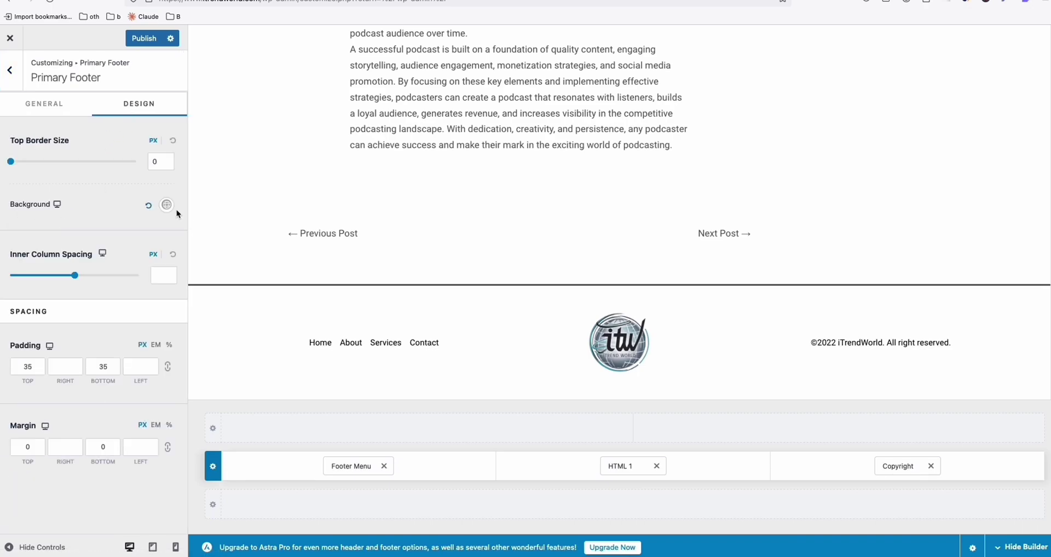
left_click(168, 205)
left_click(92, 260)
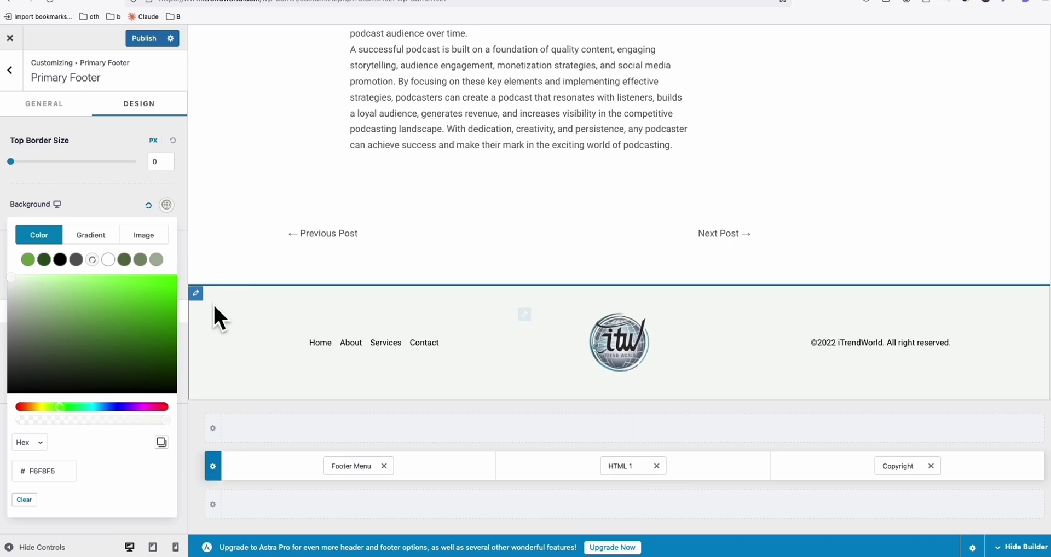
left_click(11, 77)
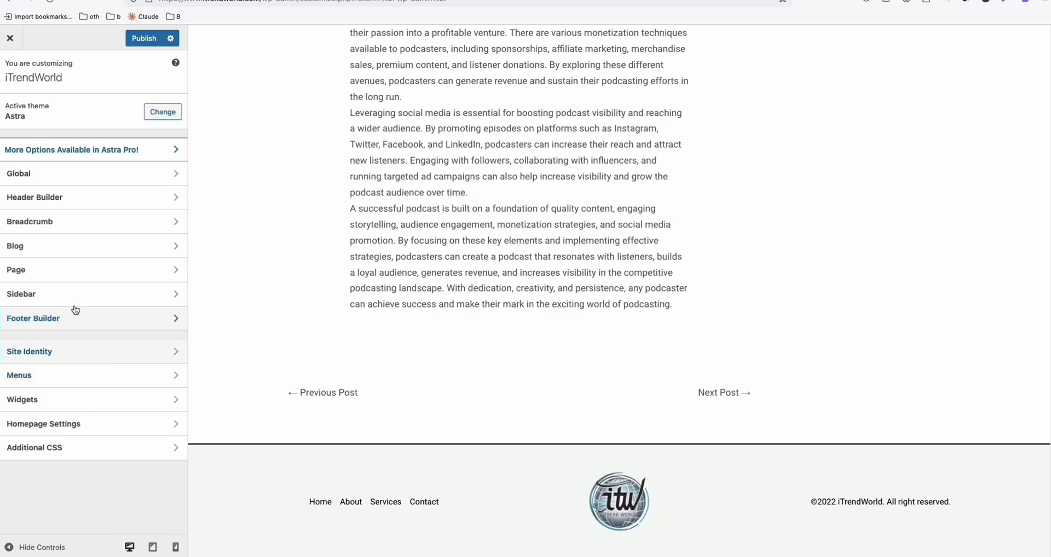
Step: Apply a different preset under Global > Typography
left_click(47, 174)
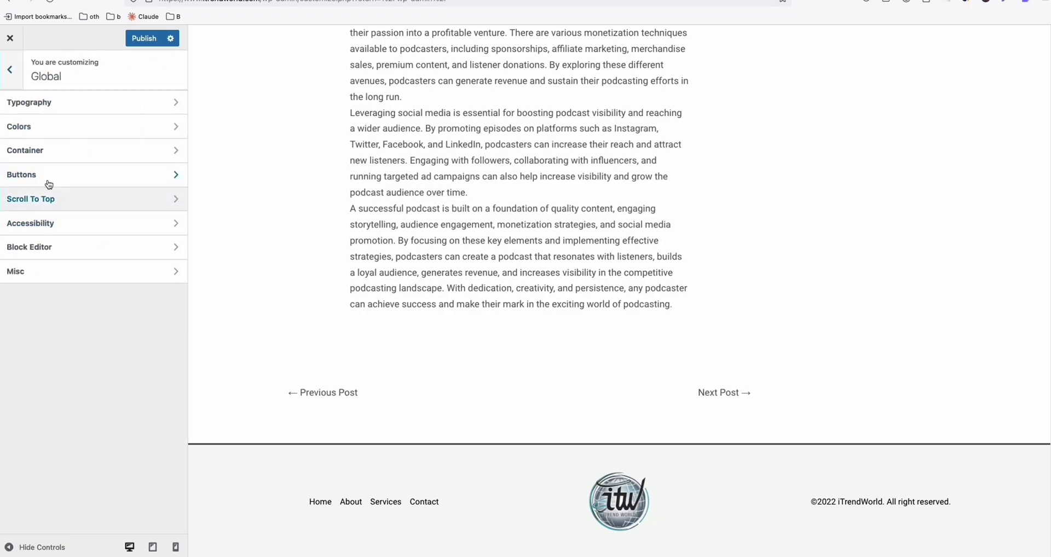
left_click(91, 103)
scroll(688, 294, "up", 10)
scroll(671, 304, "up", 10)
scroll(671, 304, "up", 10)
scroll(671, 310, "down", 4)
scroll(577, 330, "down", 8)
scroll(100, 213, "down", 2)
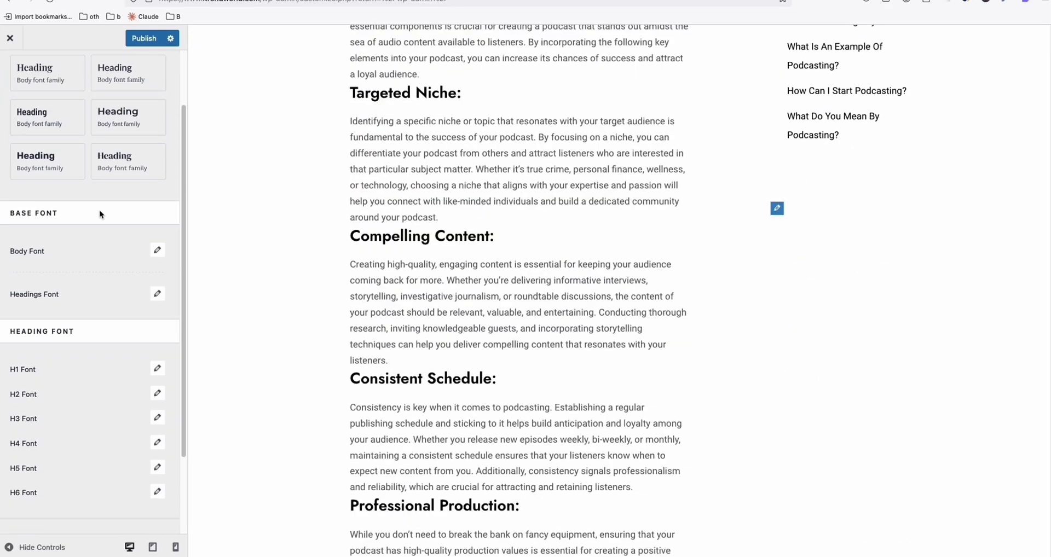
scroll(67, 220, "down", 3)
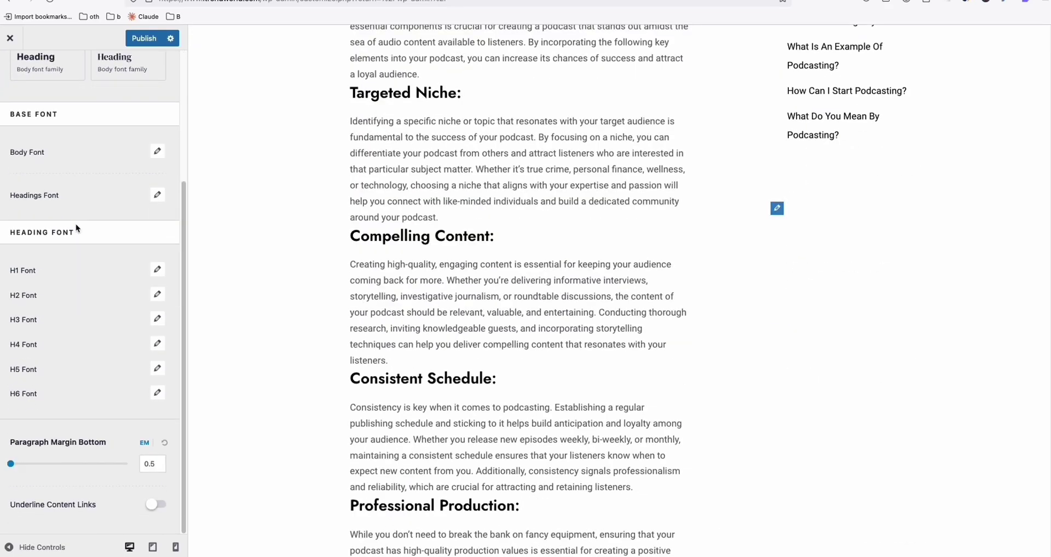
scroll(74, 222, "up", 2)
scroll(74, 222, "up", 2)
scroll(74, 207, "up", 2)
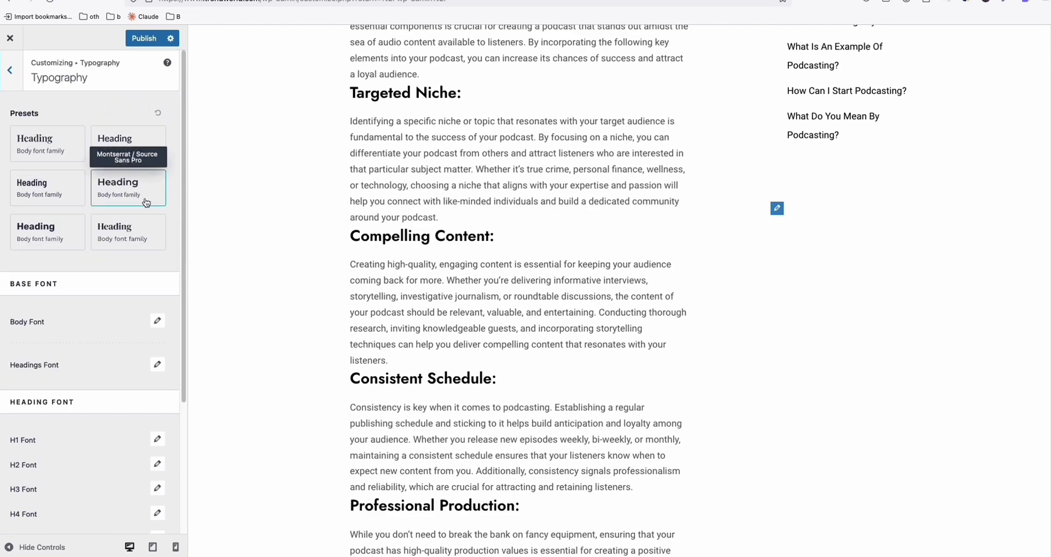
left_click(37, 236)
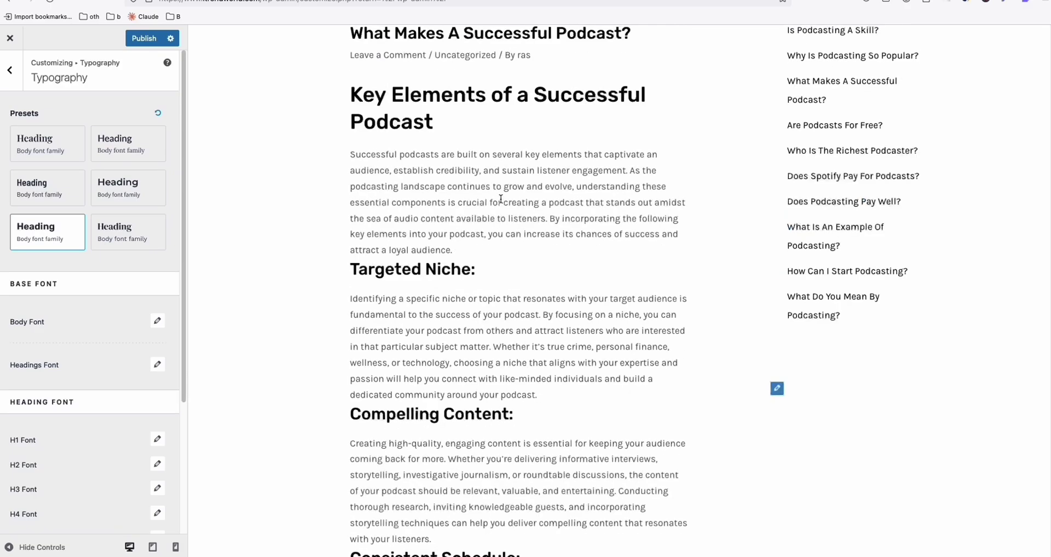
Step: Change the body font family to RocknRoll One
scroll(94, 330, "down", 2)
scroll(94, 330, "down", 2)
scroll(96, 331, "up", 3)
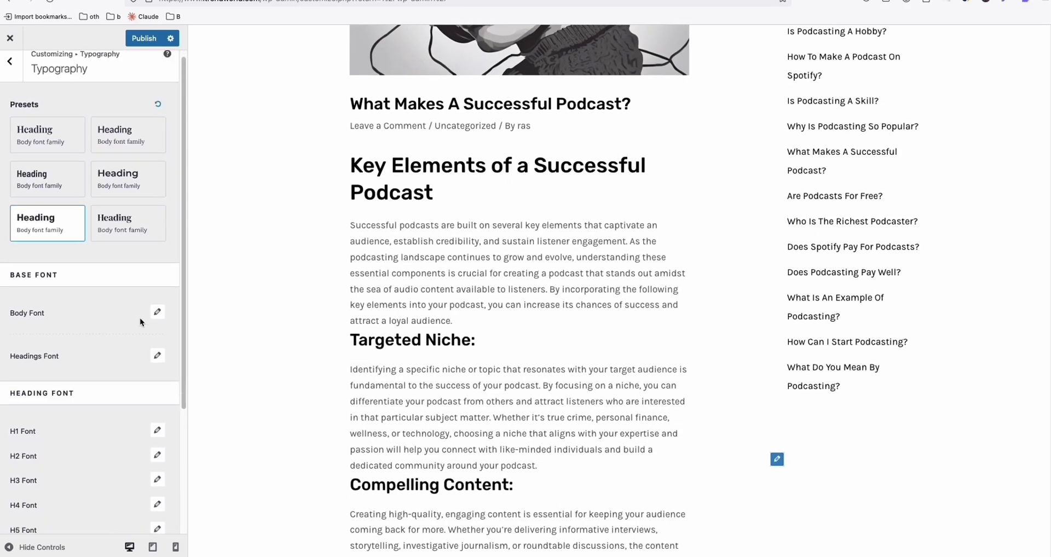
left_click(159, 313)
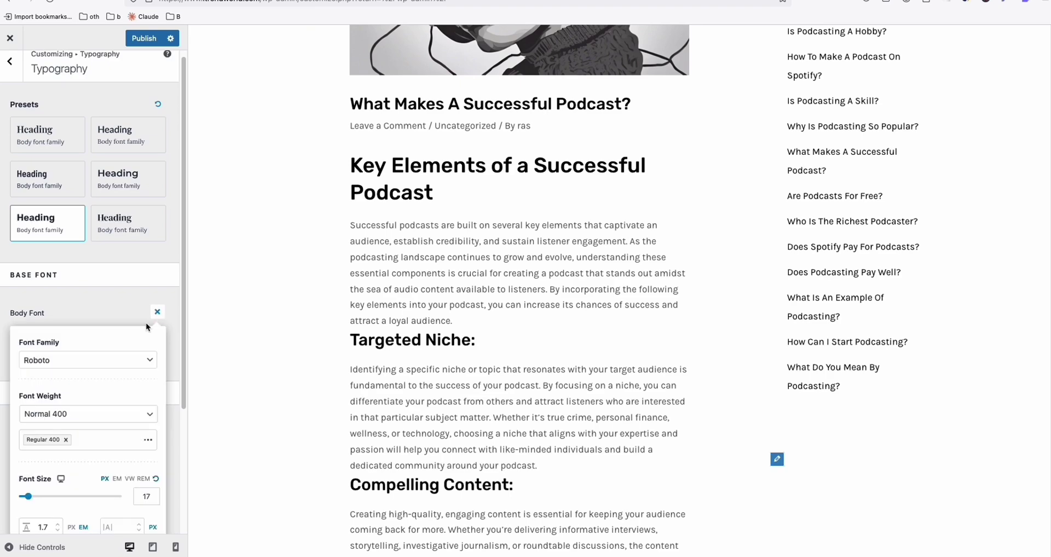
left_click(133, 362)
scroll(88, 427, "down", 1)
scroll(90, 430, "down", 4)
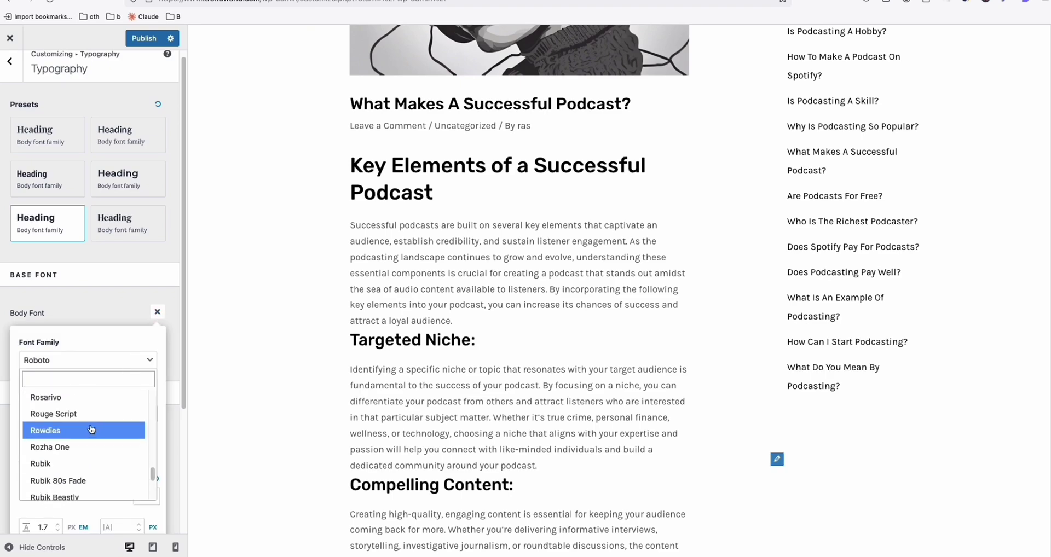
scroll(82, 429, "up", 1)
scroll(77, 429, "up", 2)
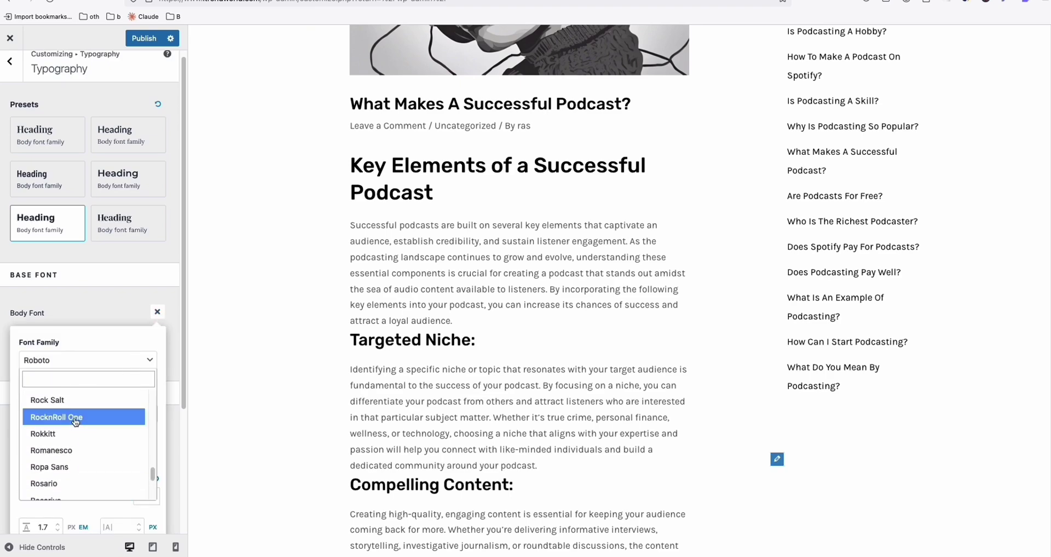
left_click(76, 419)
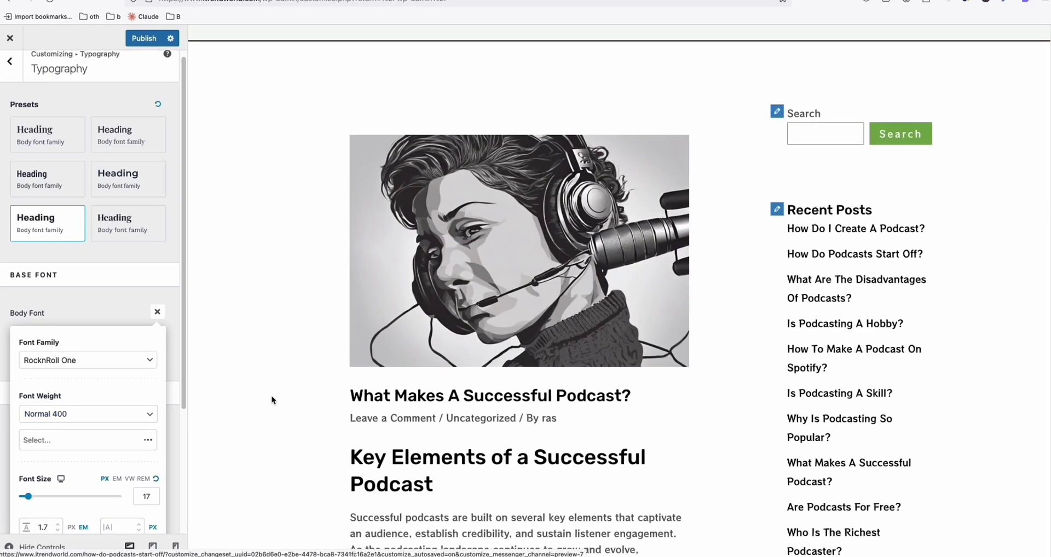
left_click(157, 312)
Step: Publish the Customizer changes and scroll through the live home page
left_click(144, 37)
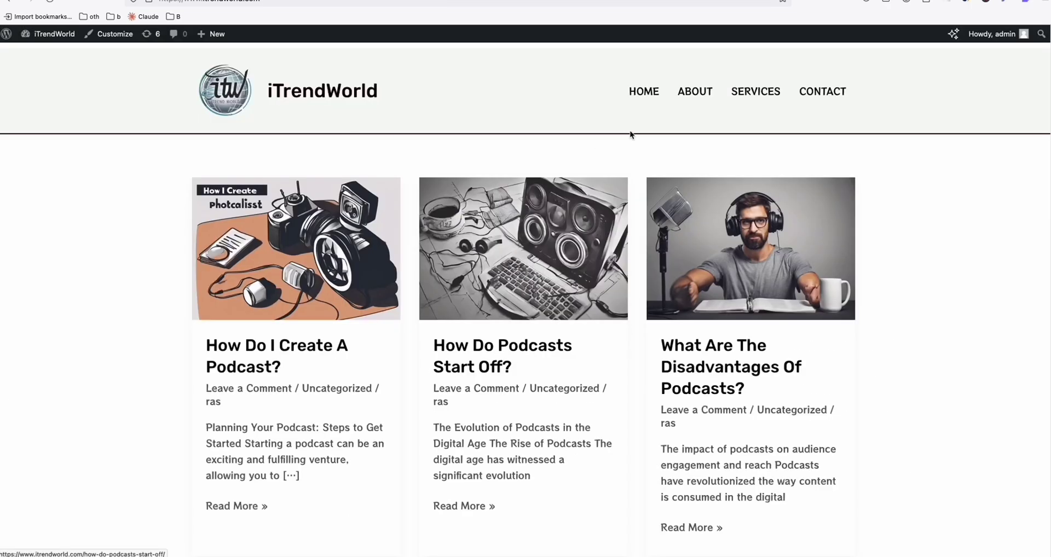
scroll(694, 140, "down", 10)
scroll(704, 164, "down", 7)
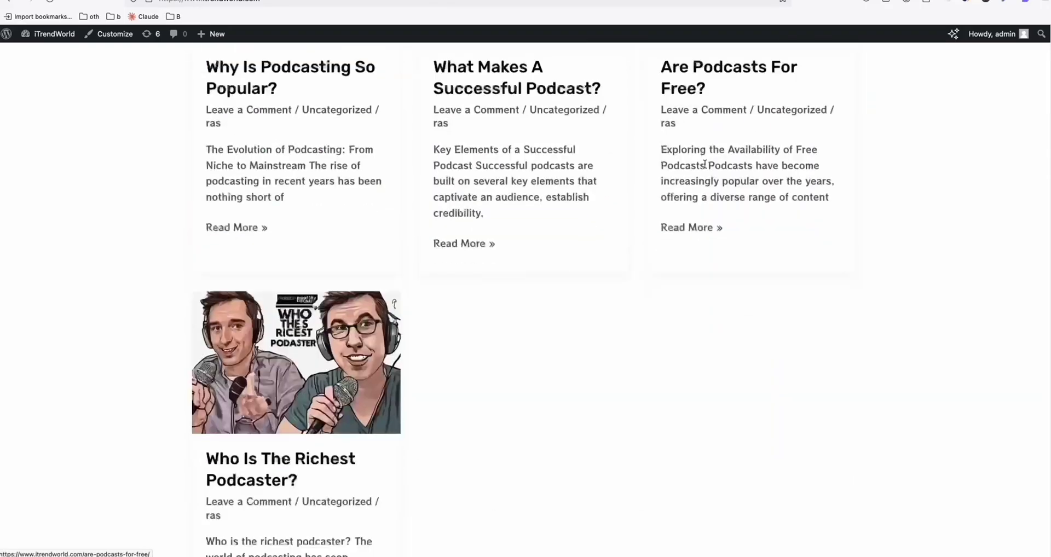
scroll(705, 167, "down", 4)
scroll(653, 249, "down", 2)
scroll(654, 247, "up", 10)
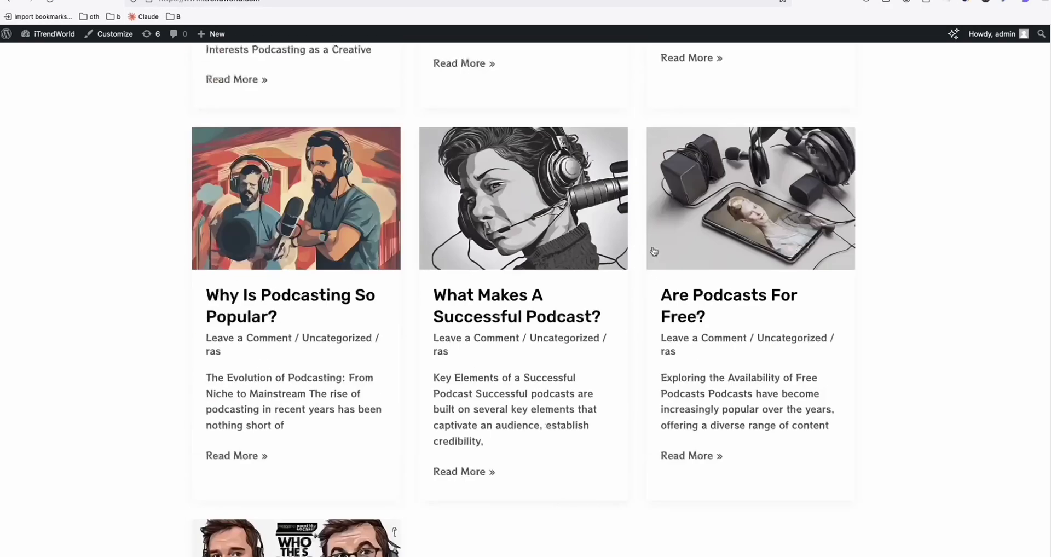
scroll(629, 249, "up", 10)
scroll(602, 250, "down", 2)
scroll(602, 250, "down", 1)
scroll(548, 249, "down", 3)
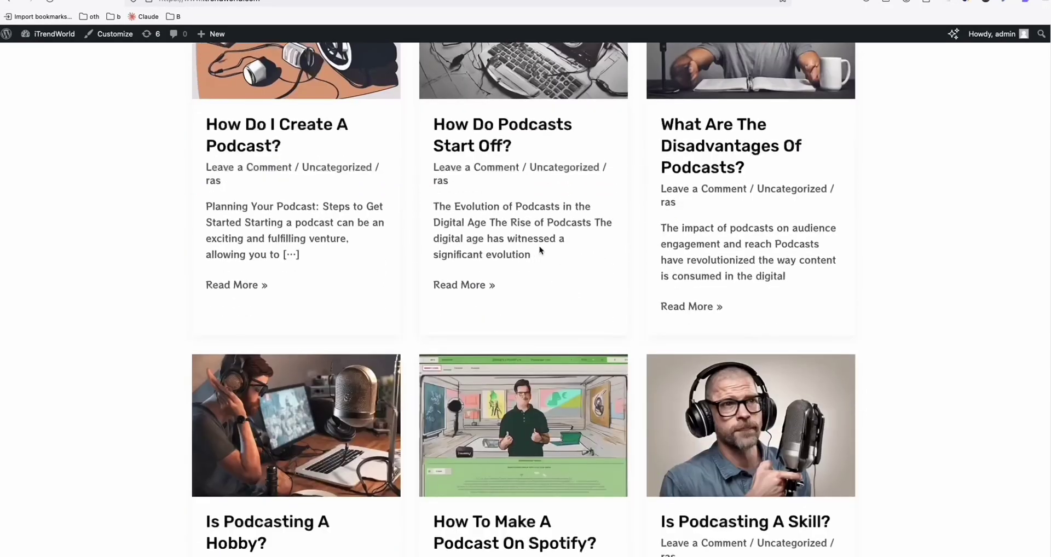
scroll(544, 250, "down", 1)
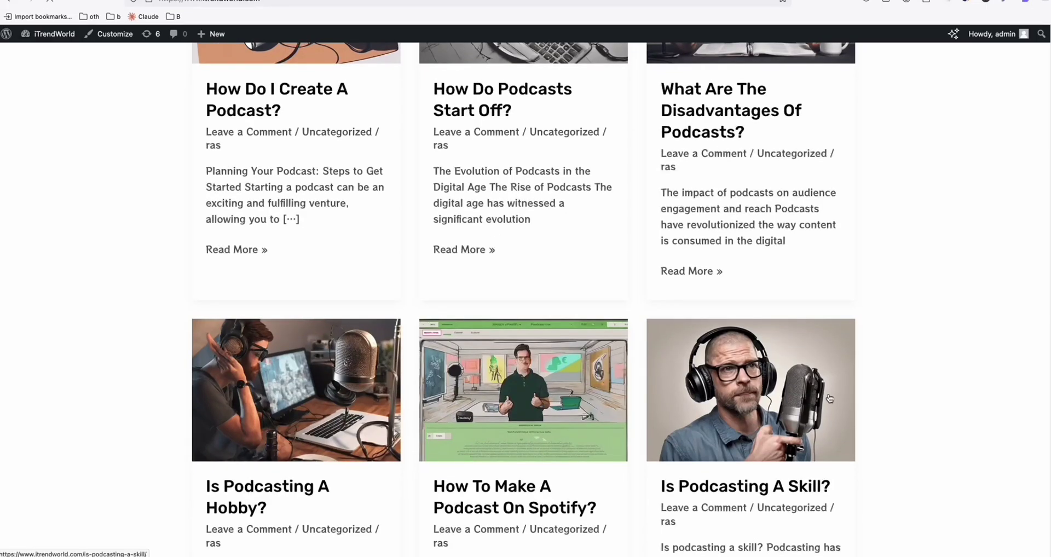
scroll(837, 390, "down", 1)
Step: Open the 'Is Podcasting A Skill?' post and scroll through it to review the new styling
left_click(828, 311)
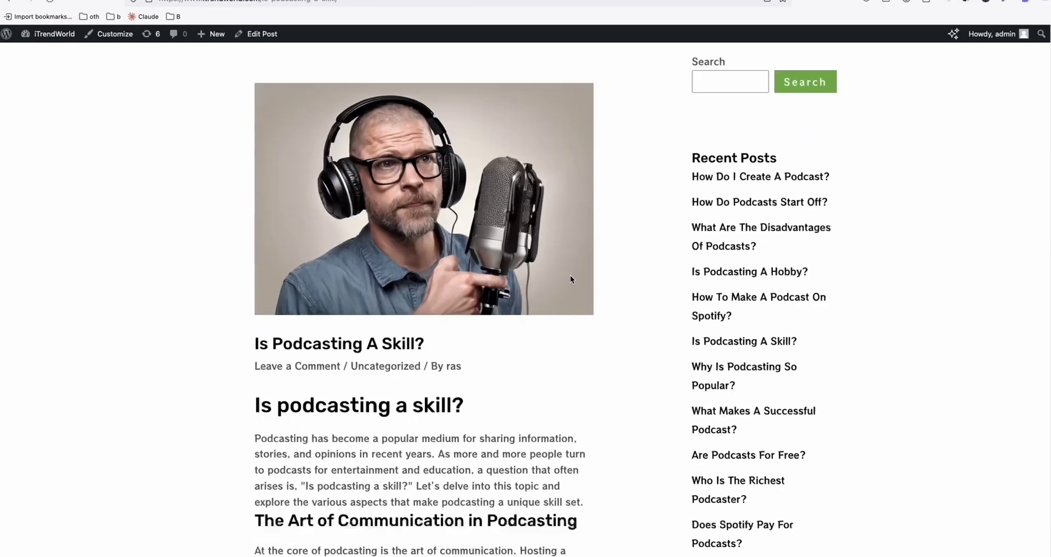
scroll(570, 279, "down", 3)
scroll(336, 327, "down", 2)
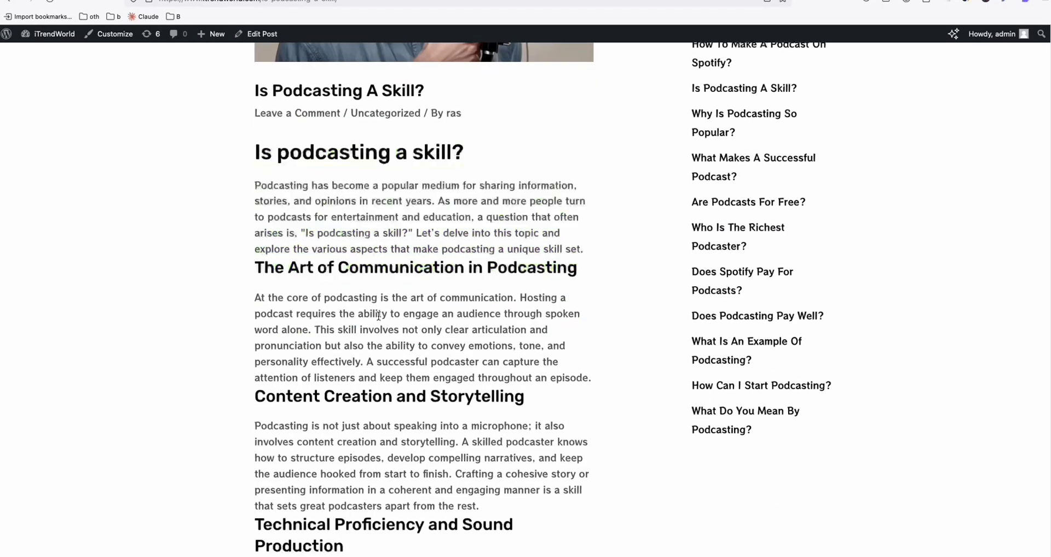
scroll(378, 316, "down", 7)
scroll(378, 317, "down", 7)
scroll(378, 319, "down", 4)
scroll(378, 320, "down", 4)
scroll(378, 322, "down", 8)
scroll(384, 324, "down", 9)
scroll(389, 327, "down", 9)
scroll(395, 329, "down", 9)
scroll(854, 424, "down", 6)
scroll(844, 401, "up", 15)
scroll(840, 404, "up", 15)
scroll(906, 408, "up", 15)
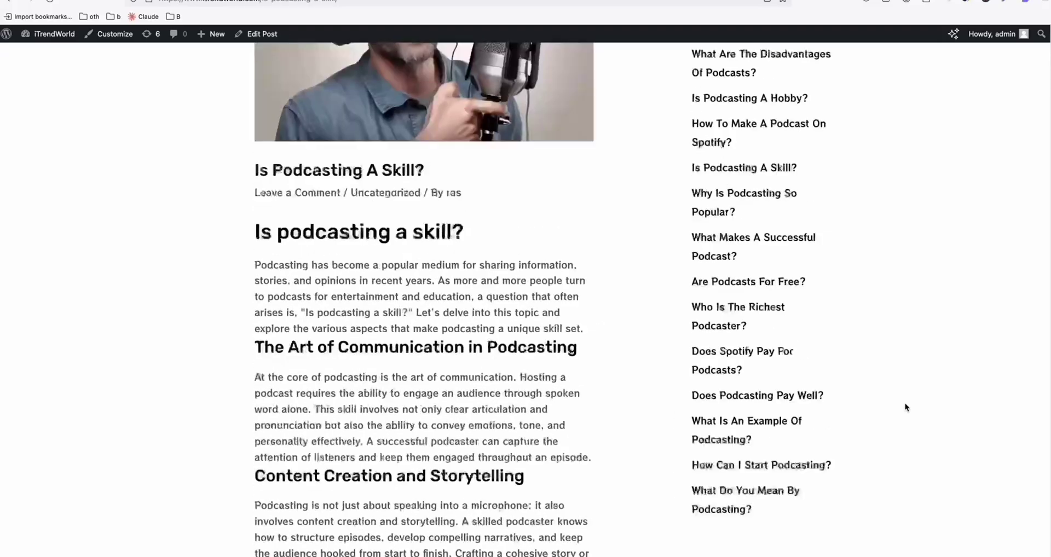
scroll(793, 361, "up", 5)
scroll(695, 323, "down", 2)
scroll(712, 384, "down", 2)
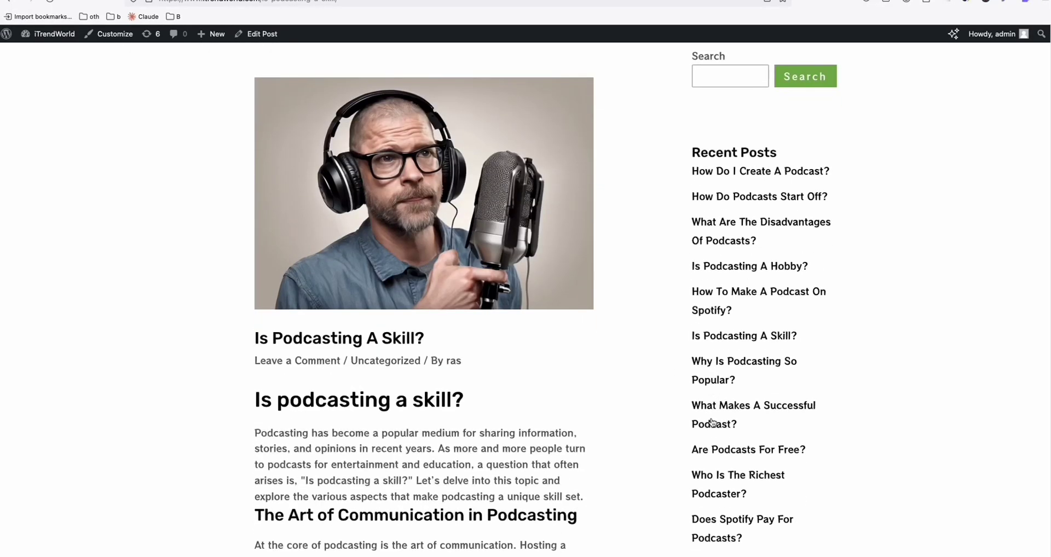
scroll(584, 367, "up", 3)
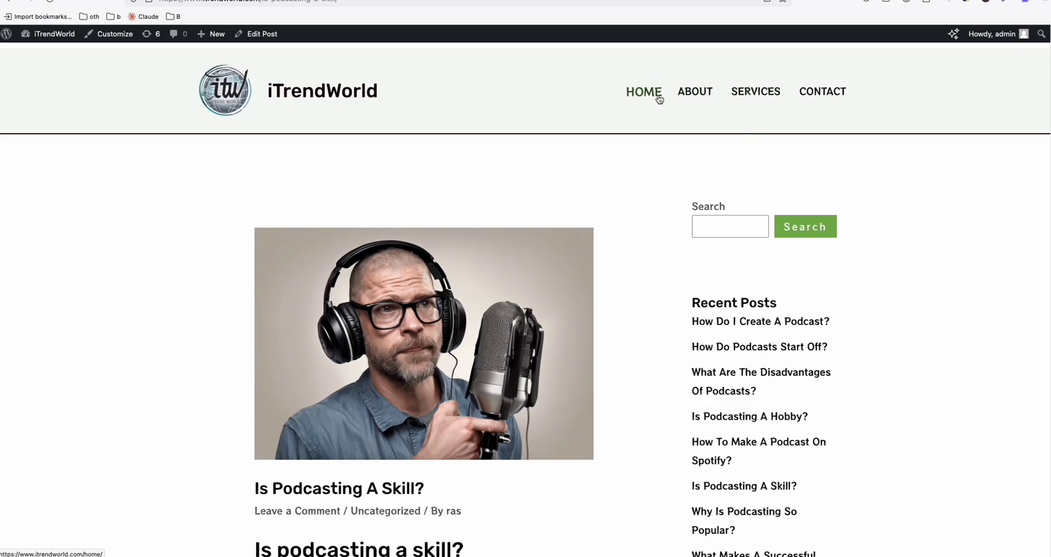
Step: Scroll to the post's footer and check the iTrendWorld copyright text
scroll(802, 98, "down", 10)
scroll(872, 267, "down", 10)
scroll(872, 267, "down", 10)
scroll(818, 279, "down", 15)
scroll(522, 343, "down", 10)
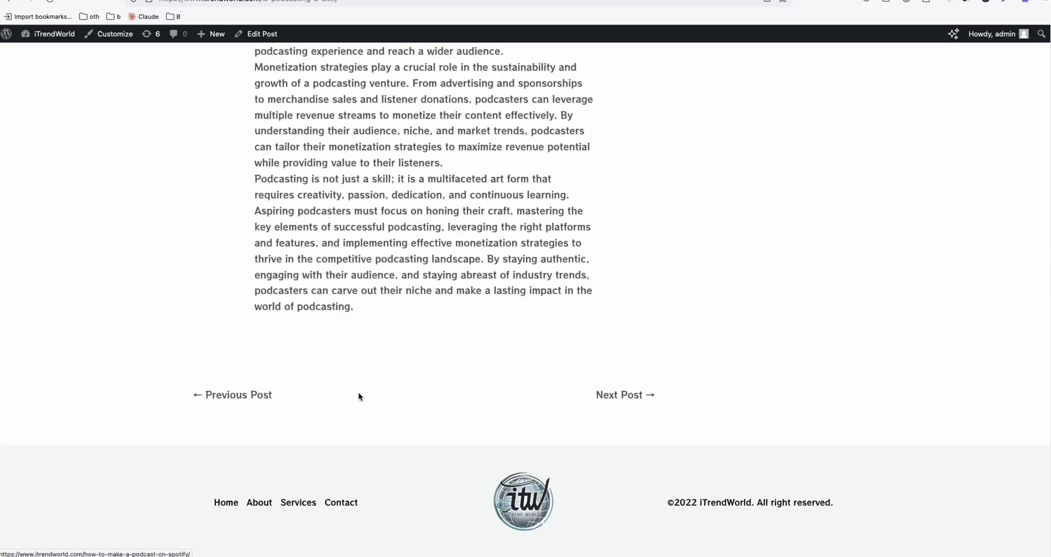
double_click(706, 501)
left_click(813, 484)
double_click(712, 502)
left_click(835, 377)
scroll(1024, 436, "up", 20)
scroll(1038, 45, "up", 15)
scroll(1038, 45, "up", 15)
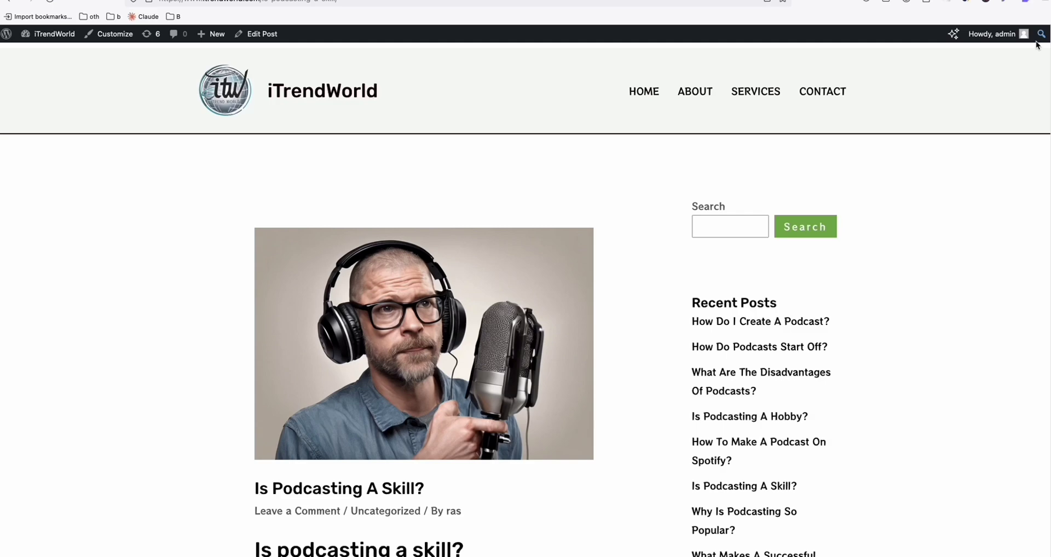
Step: Return home via the site logo and browse the three-column grid of podcast posts
left_click(223, 103)
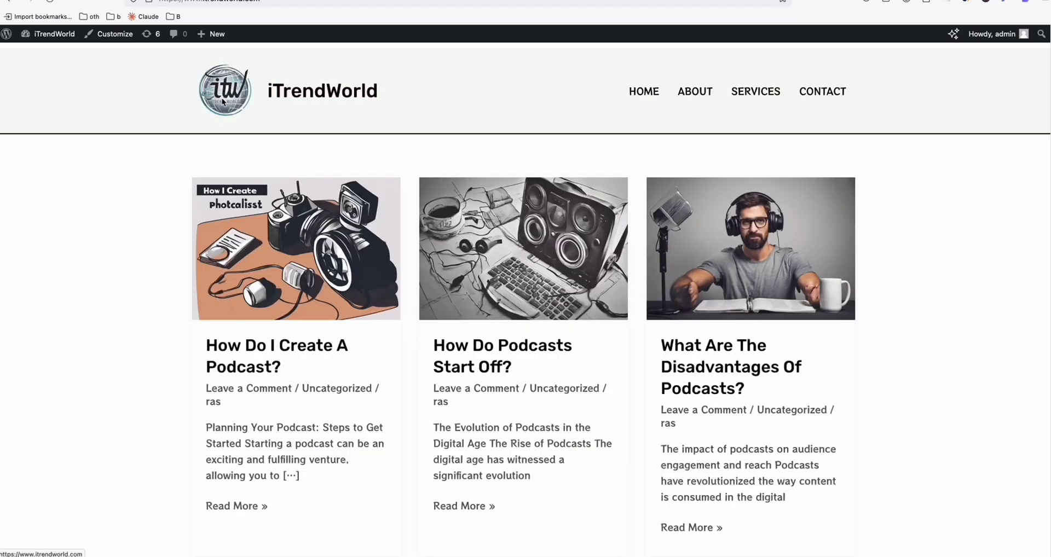
scroll(321, 250, "down", 1)
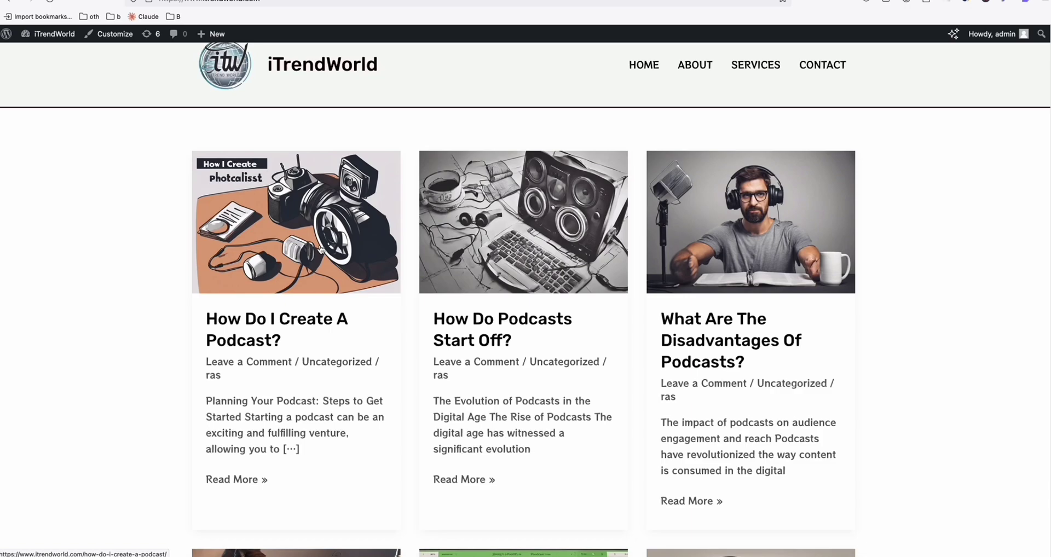
scroll(321, 250, "down", 1)
scroll(323, 254, "down", 3)
scroll(325, 260, "down", 1)
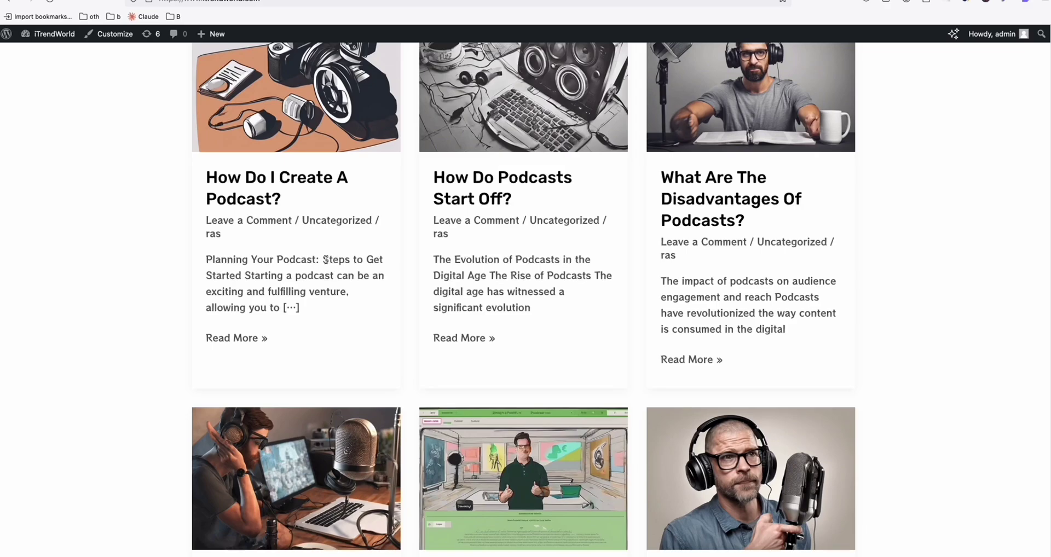
scroll(333, 269, "down", 3)
scroll(346, 282, "down", 5)
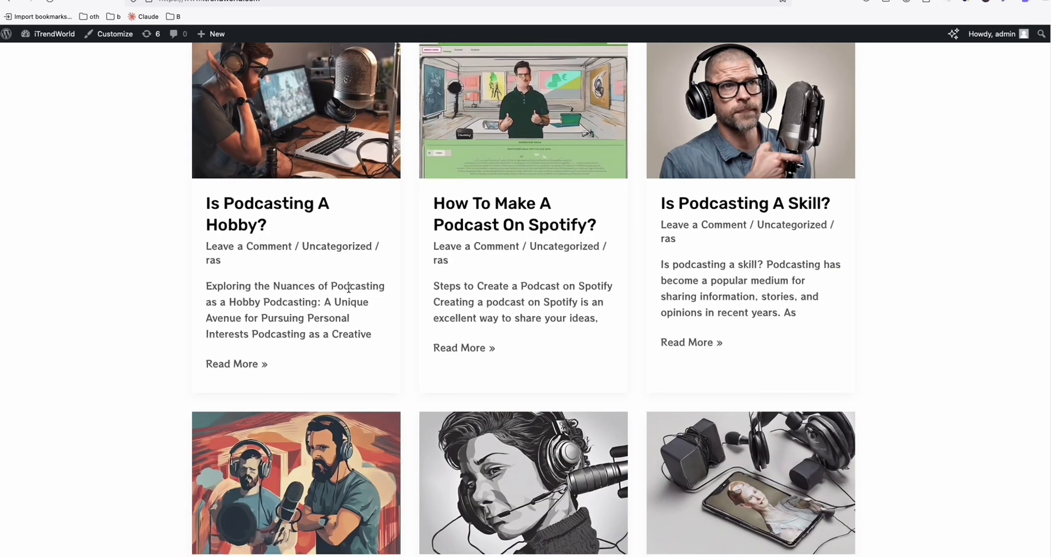
scroll(348, 287, "down", 4)
scroll(364, 305, "down", 1)
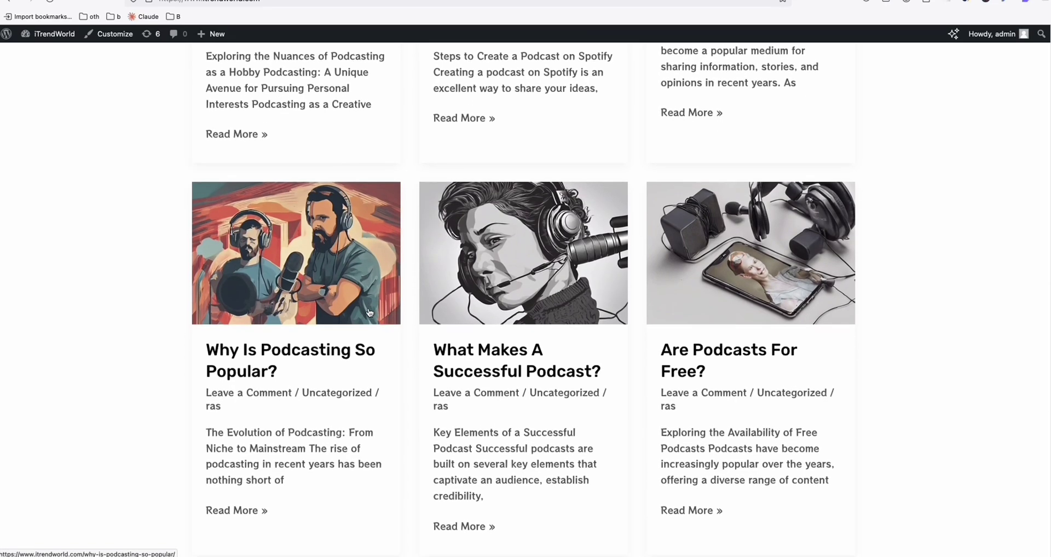